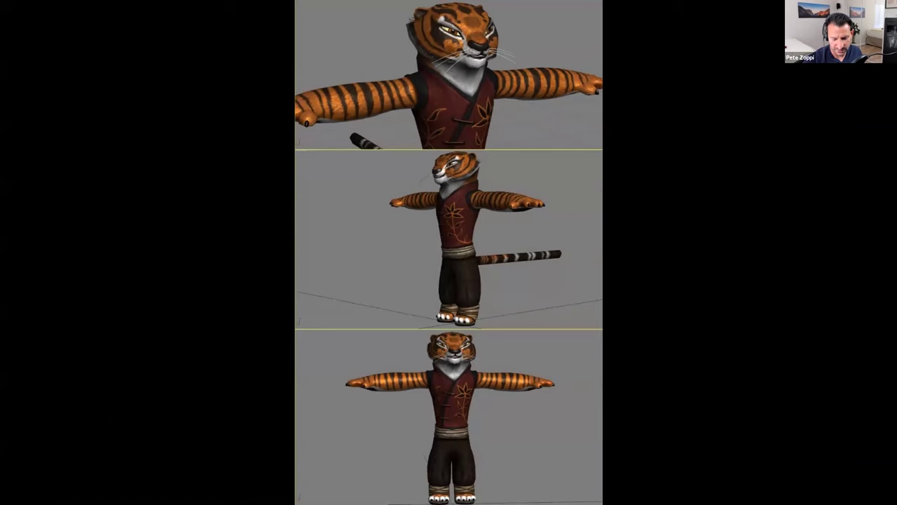
key(Right)
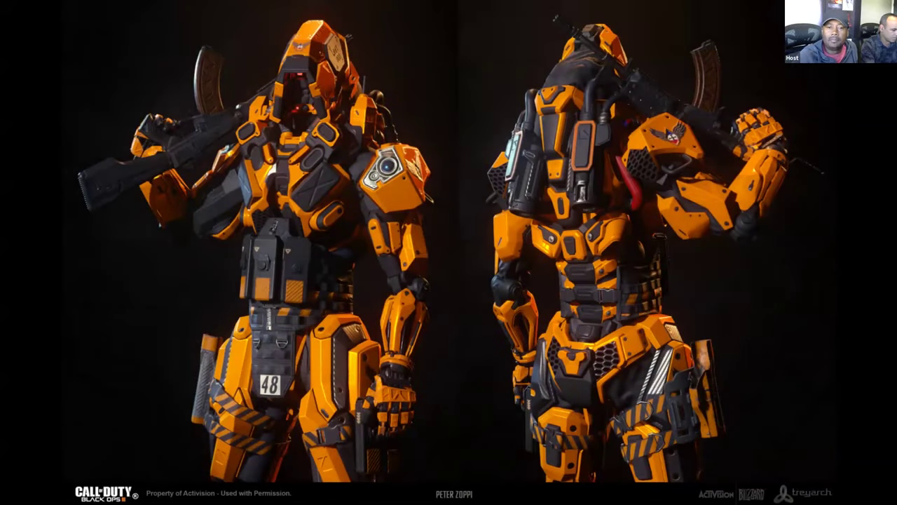
key(Right)
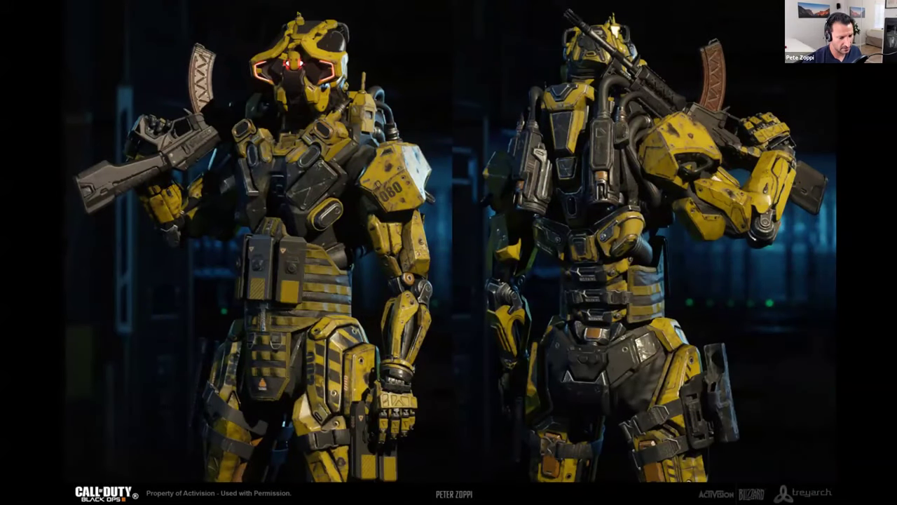
key(Right)
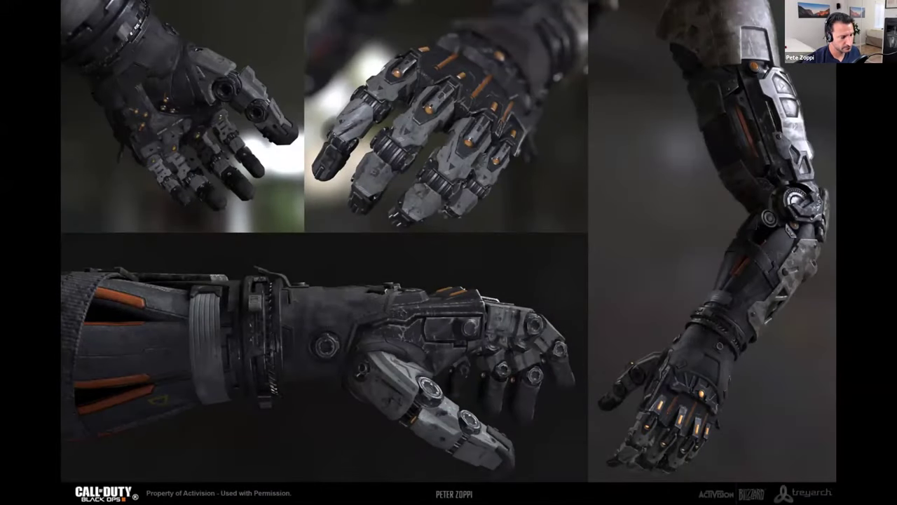
key(Right)
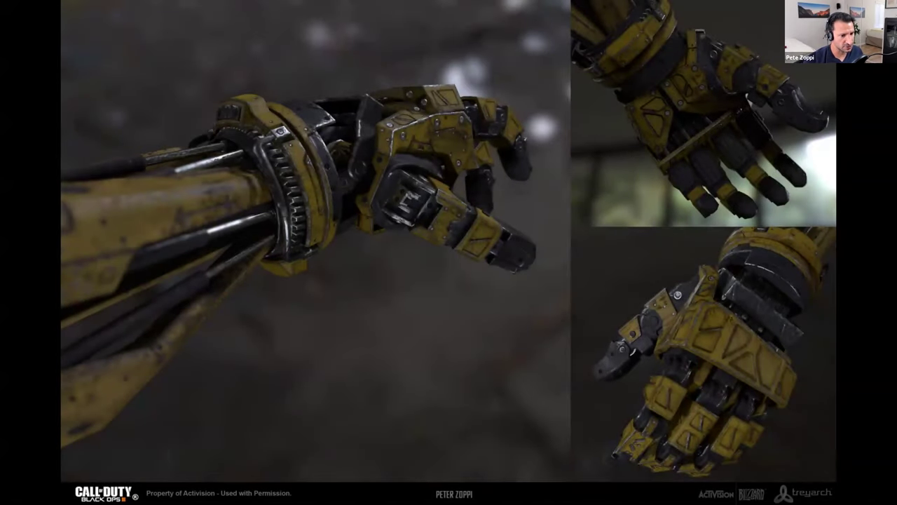
key(Right)
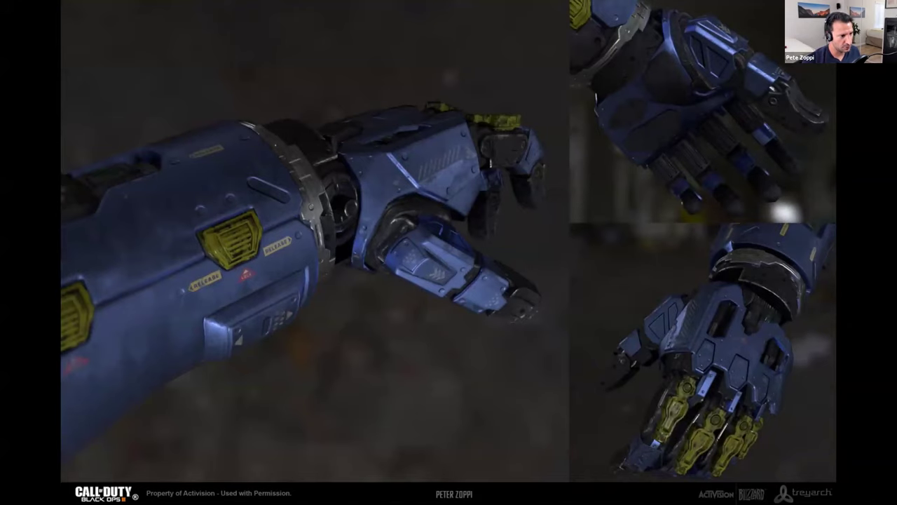
key(Right)
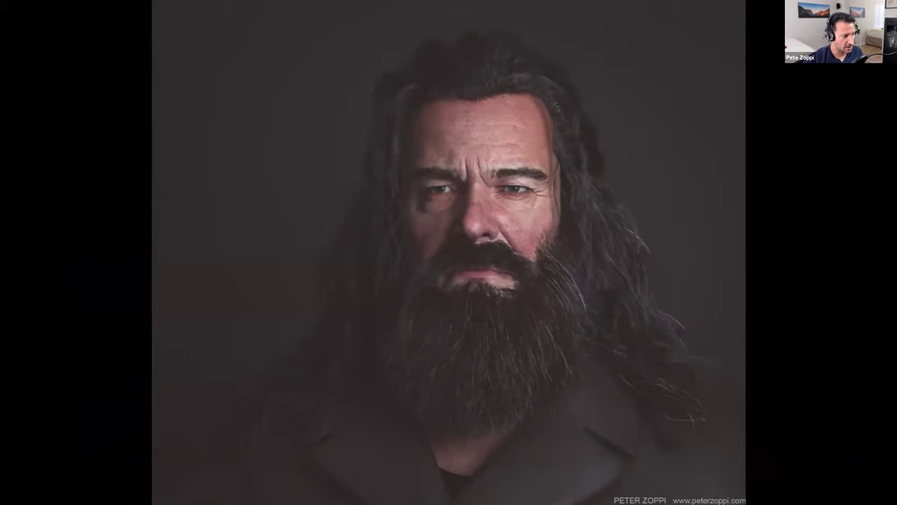
key(Right)
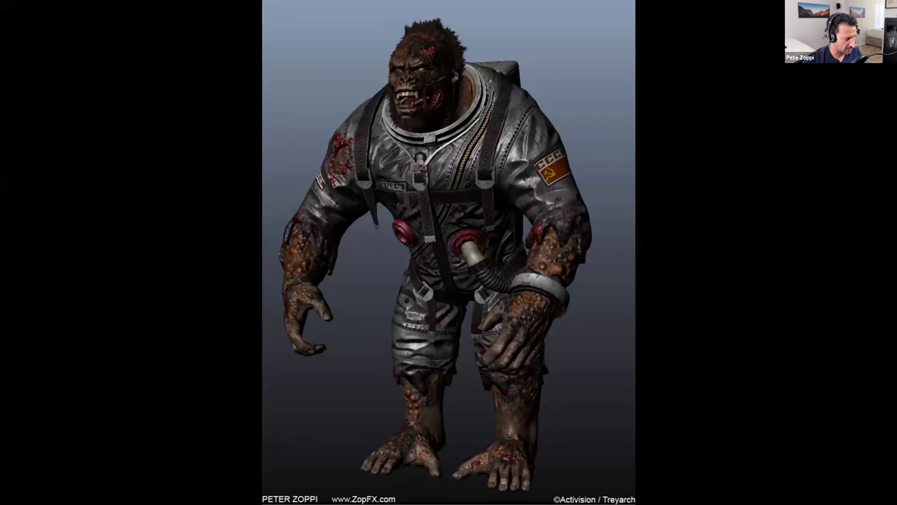
key(Right)
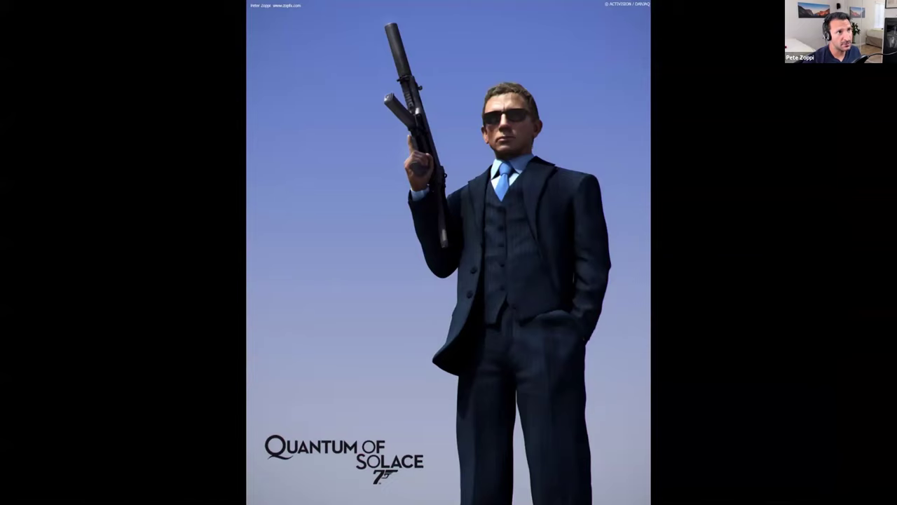
key(Right)
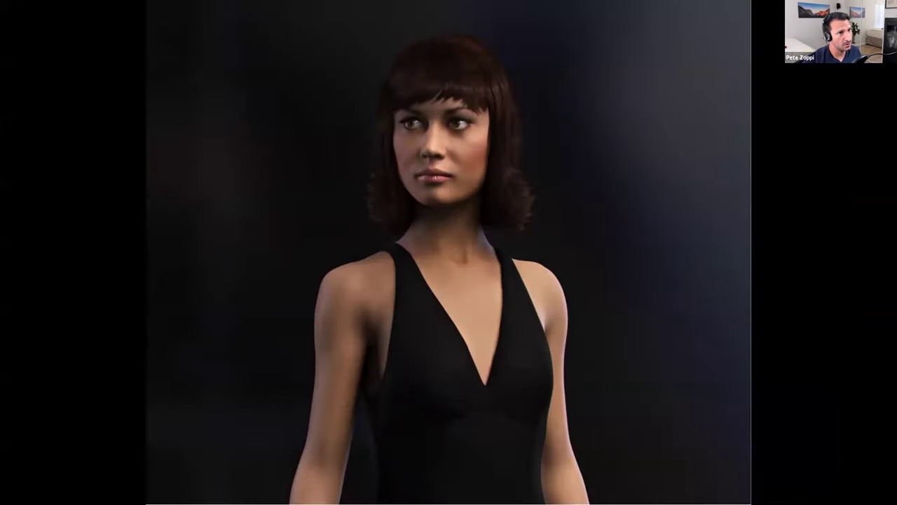
key(Right)
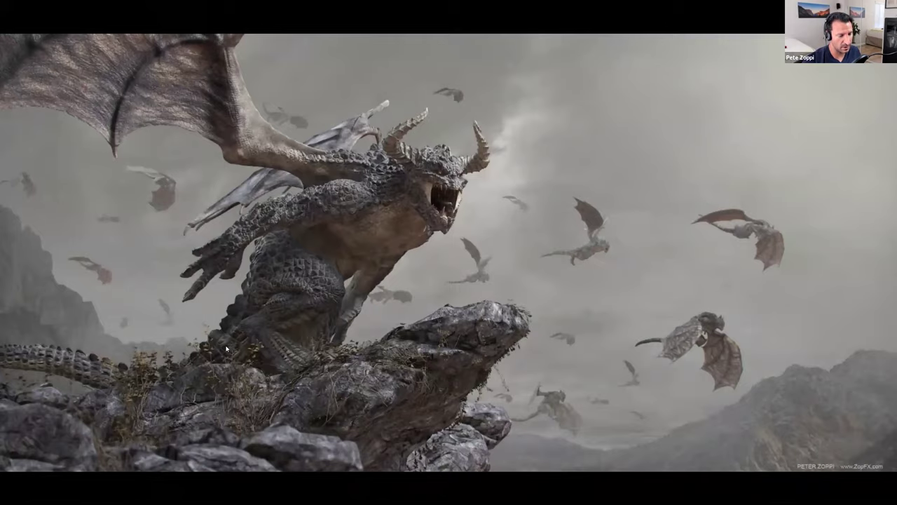
key(Right)
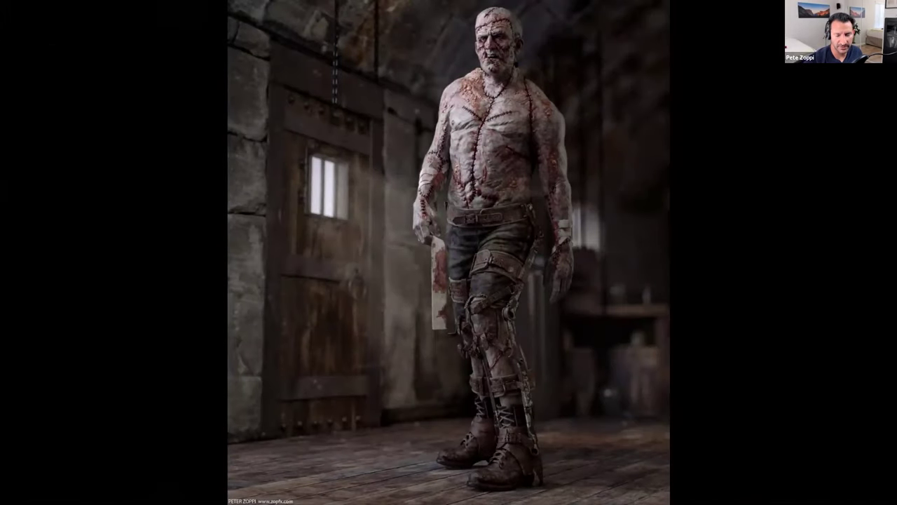
key(Right)
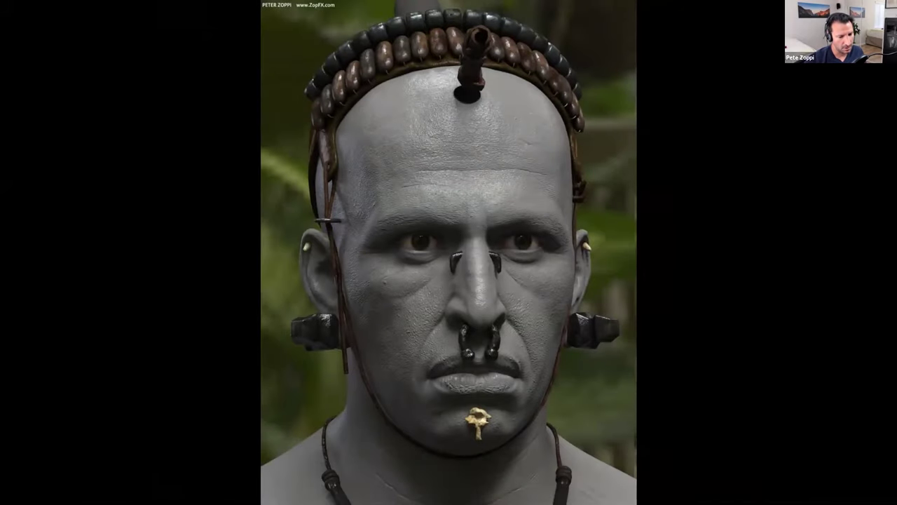
key(Right)
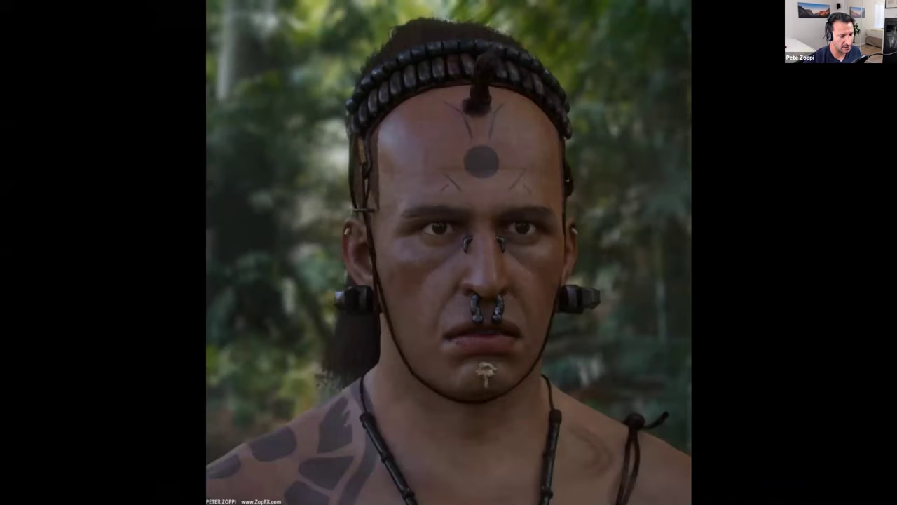
key(Right)
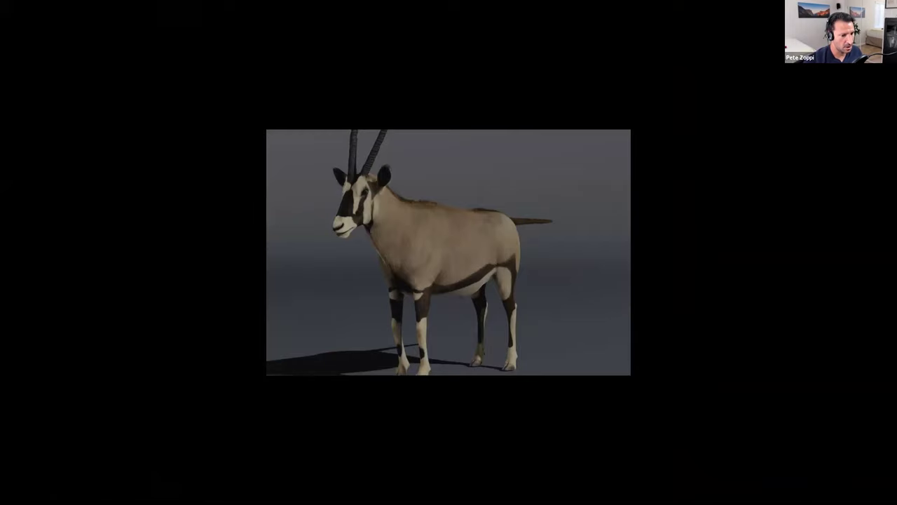
key(Right)
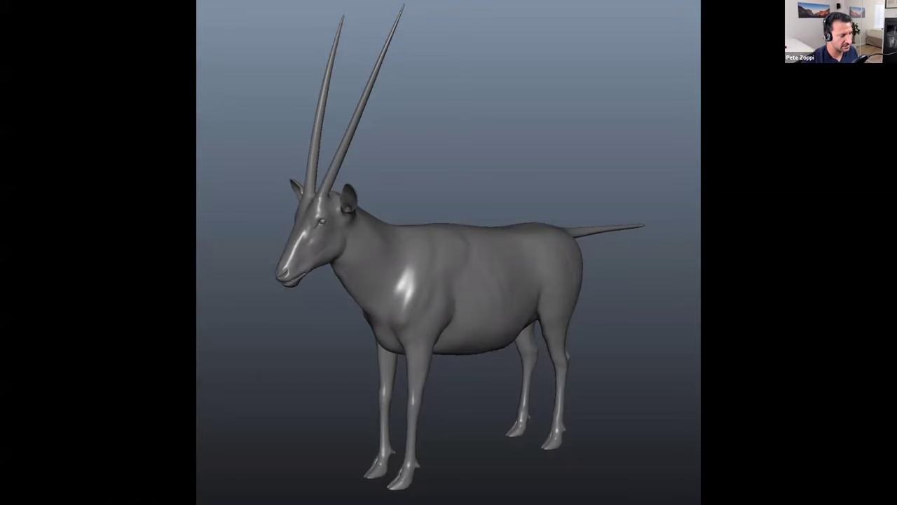
key(Right)
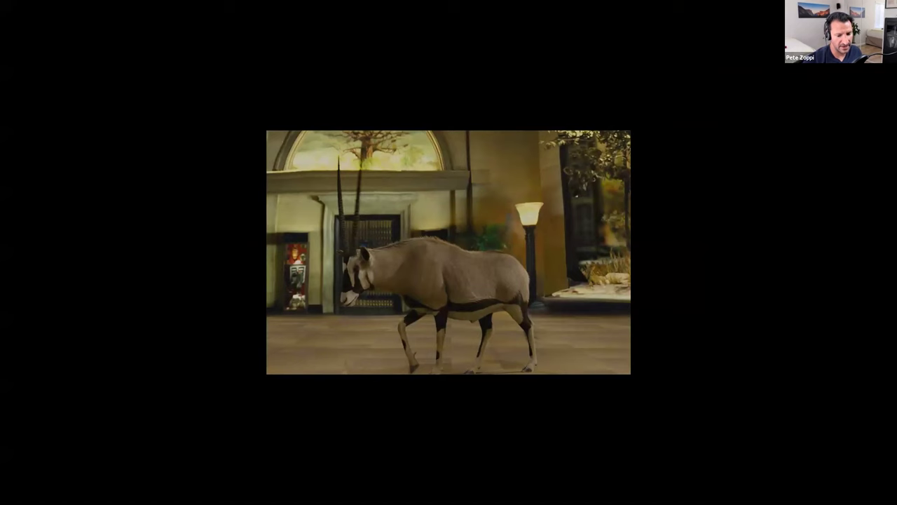
key(Right)
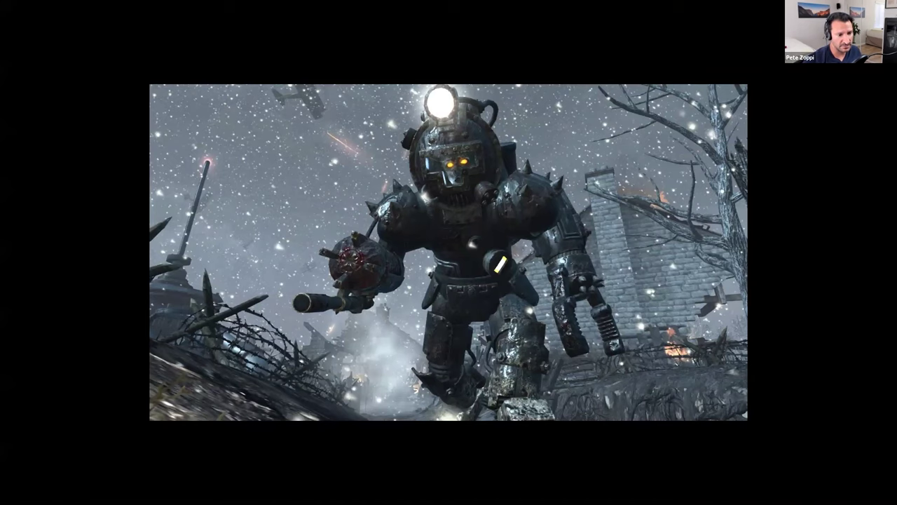
key(Right)
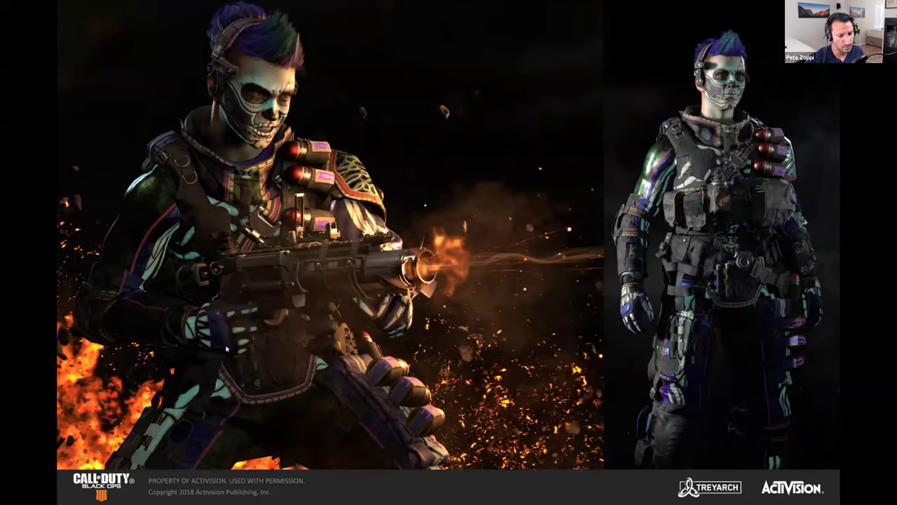
key(Right)
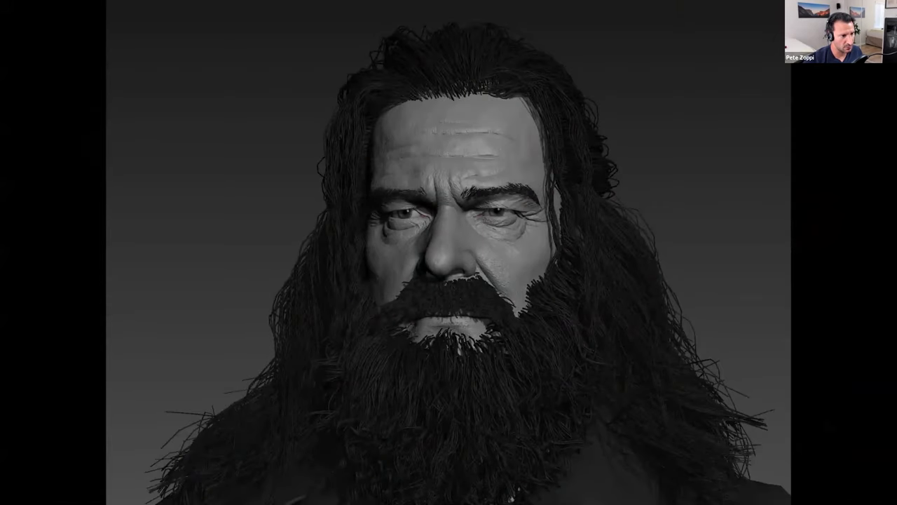
key(Right)
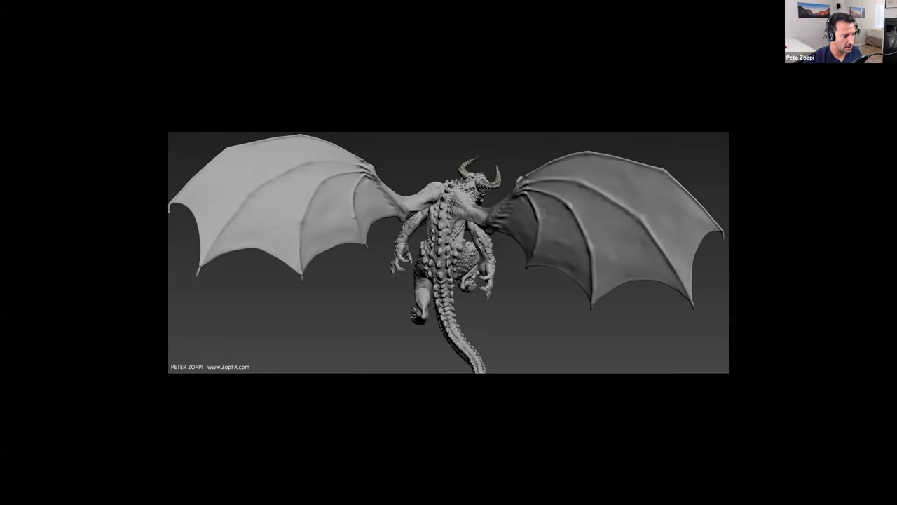
key(Right)
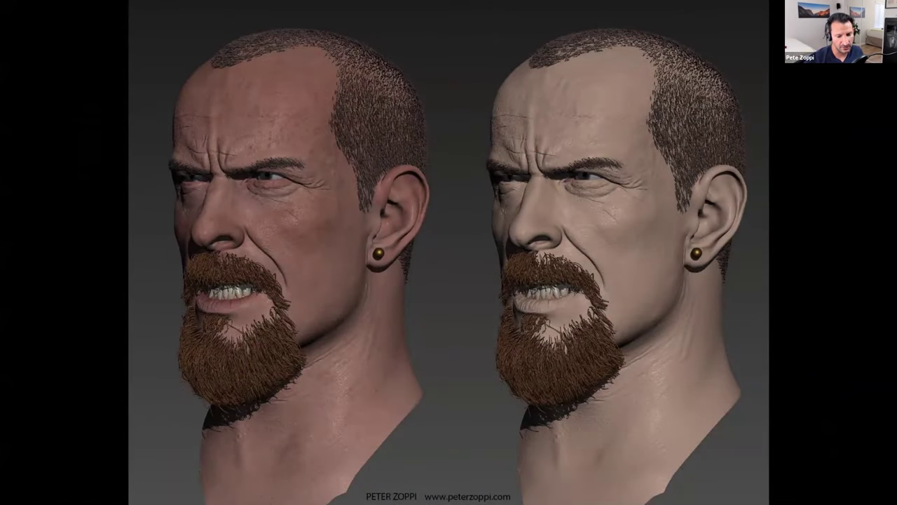
key(Right)
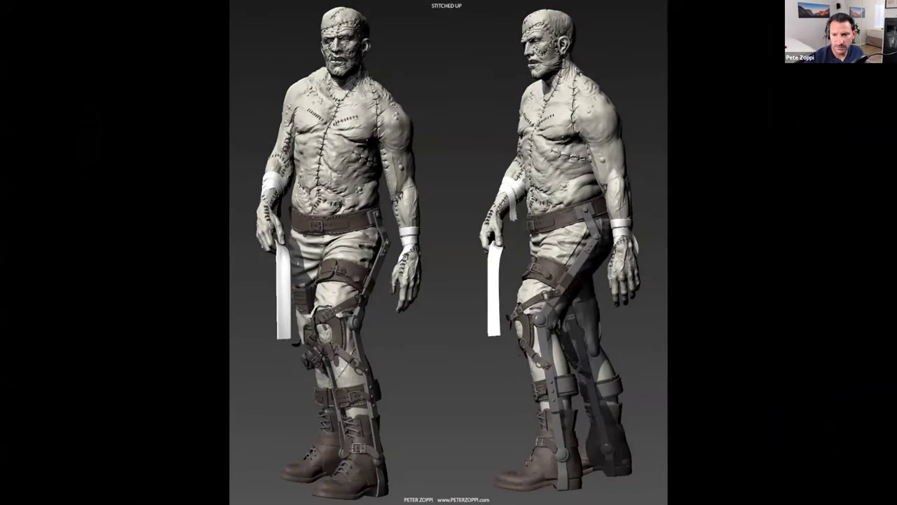
key(Right)
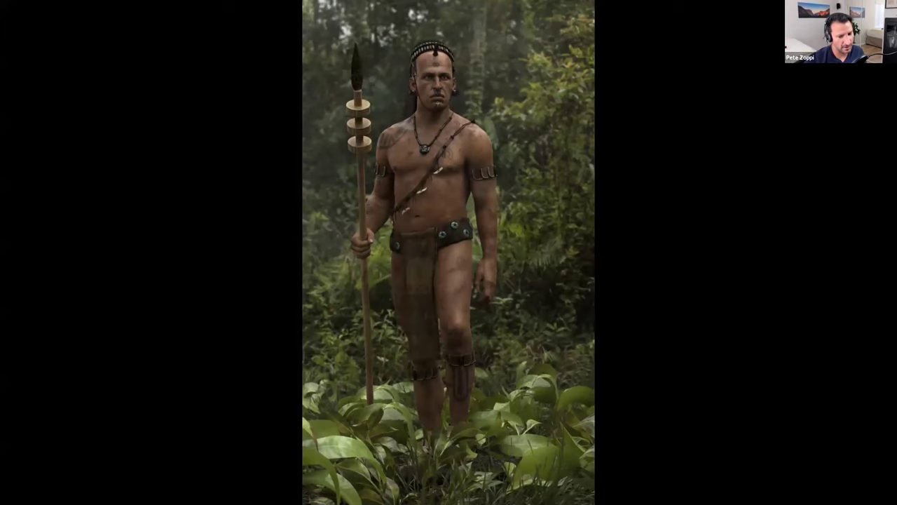
key(Right)
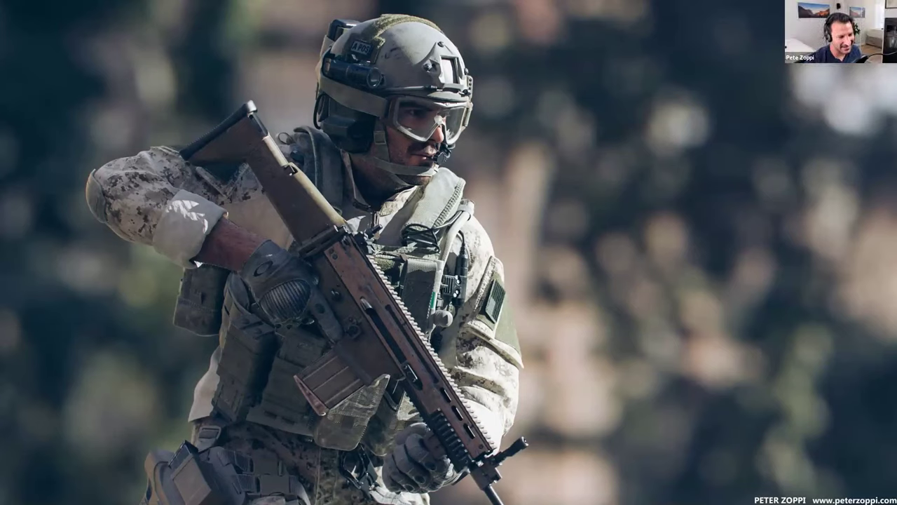
key(Right)
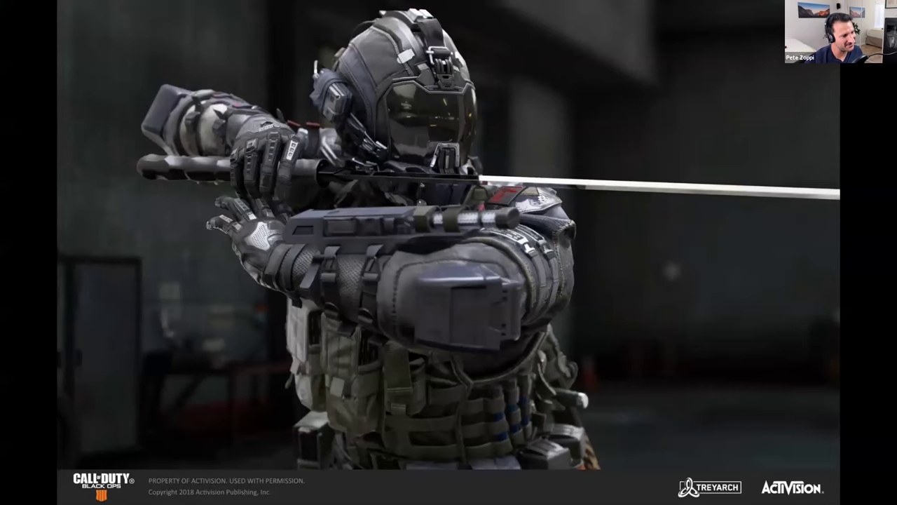
key(Right)
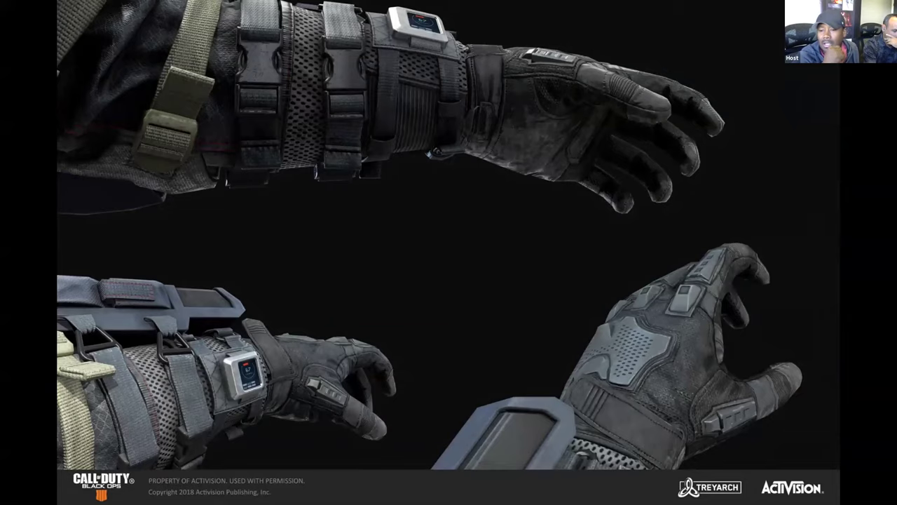
key(Right)
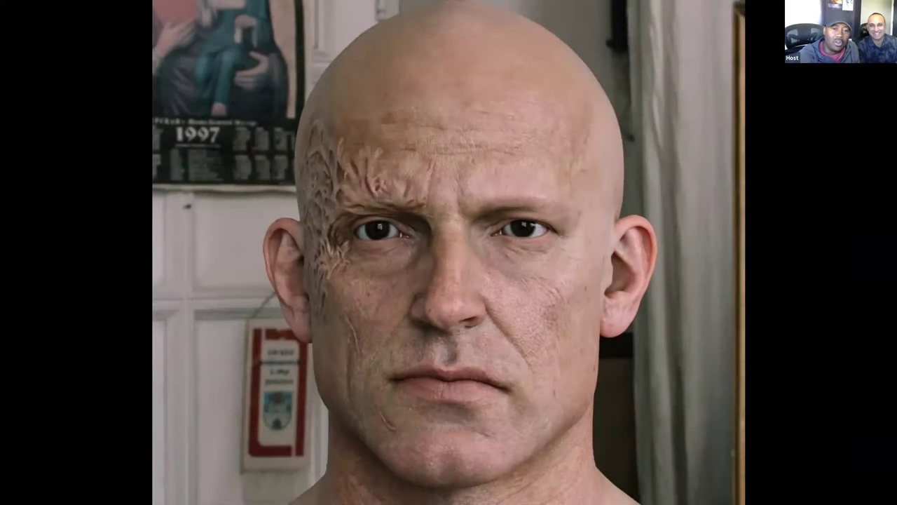
key(Right)
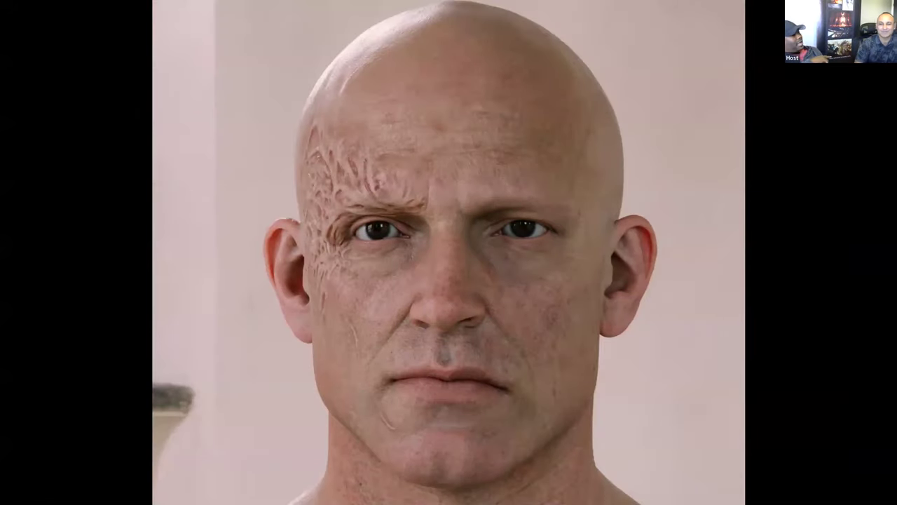
key(Right)
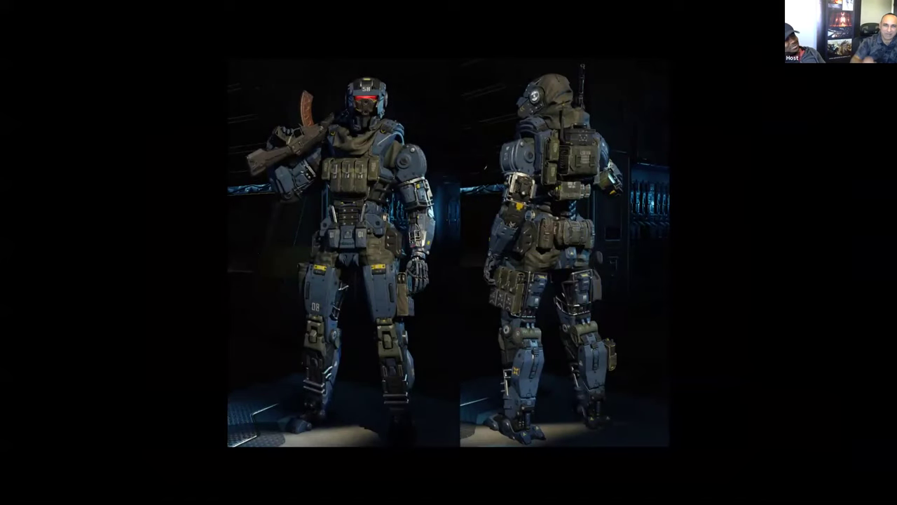
key(Right)
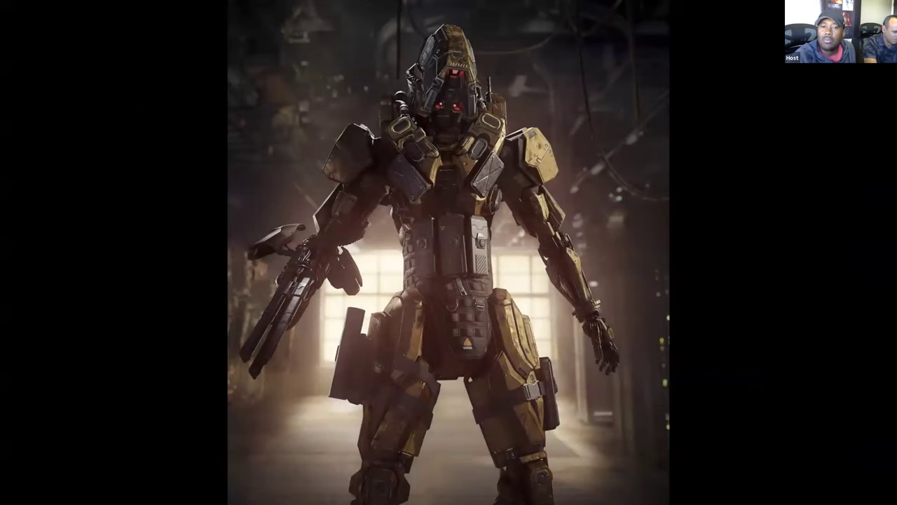
key(Right)
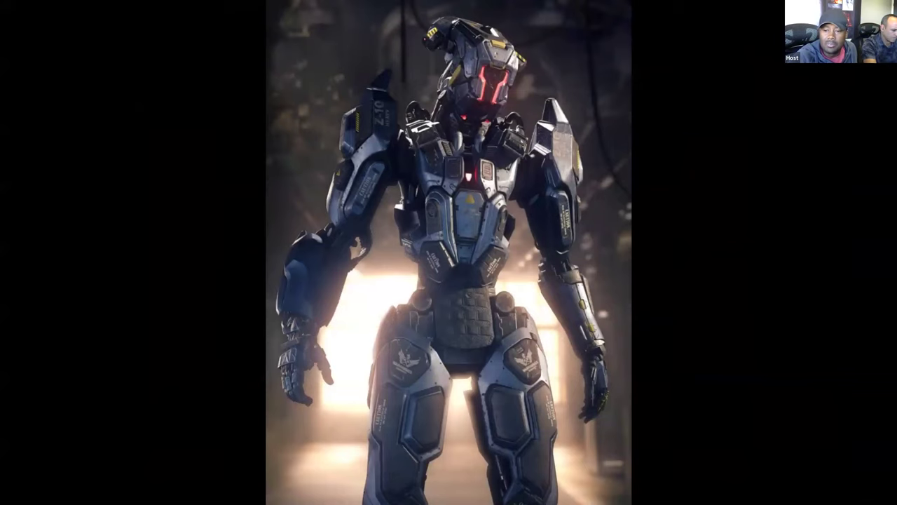
key(Right)
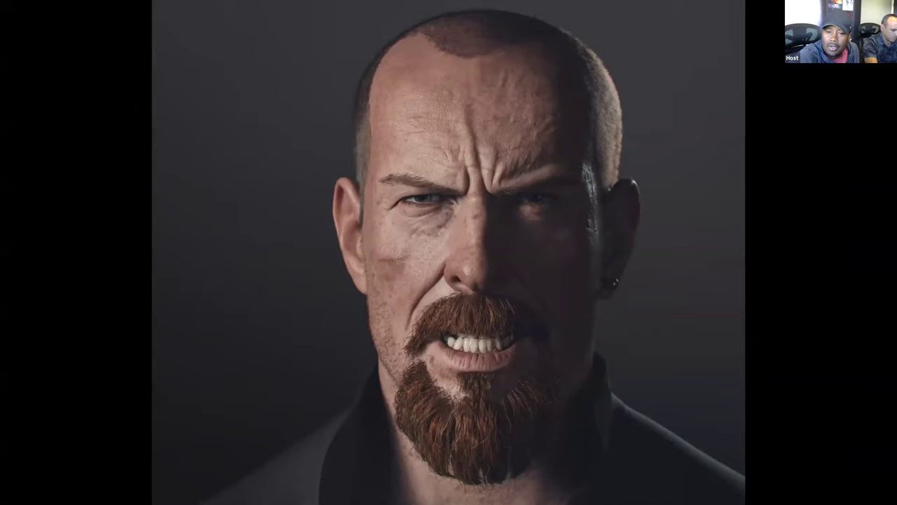
key(Right)
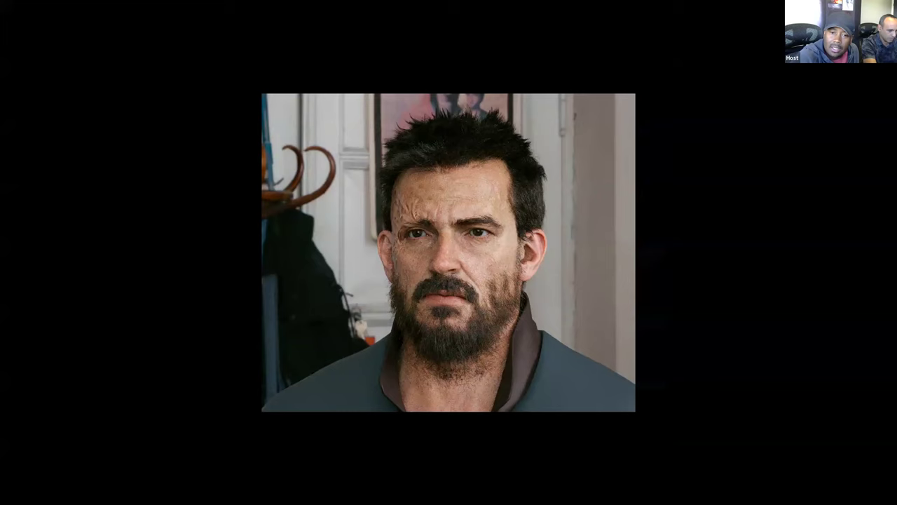
key(Right)
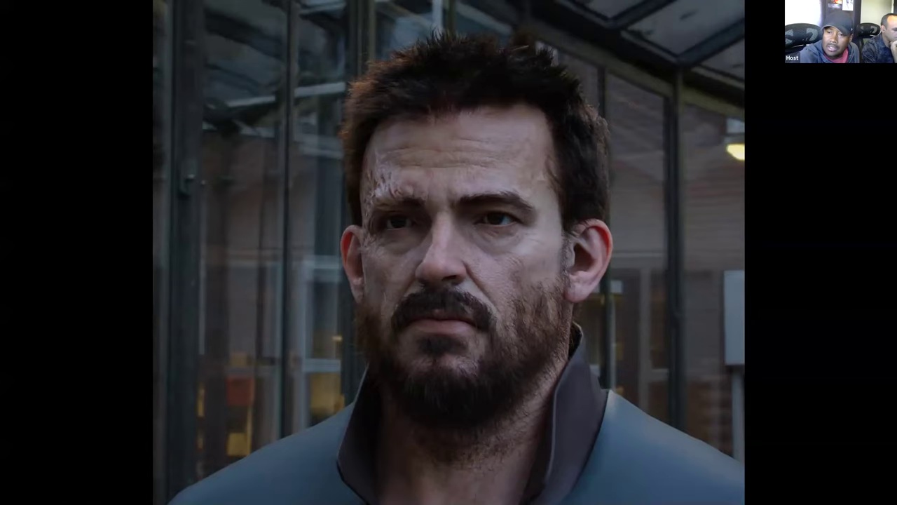
key(Right)
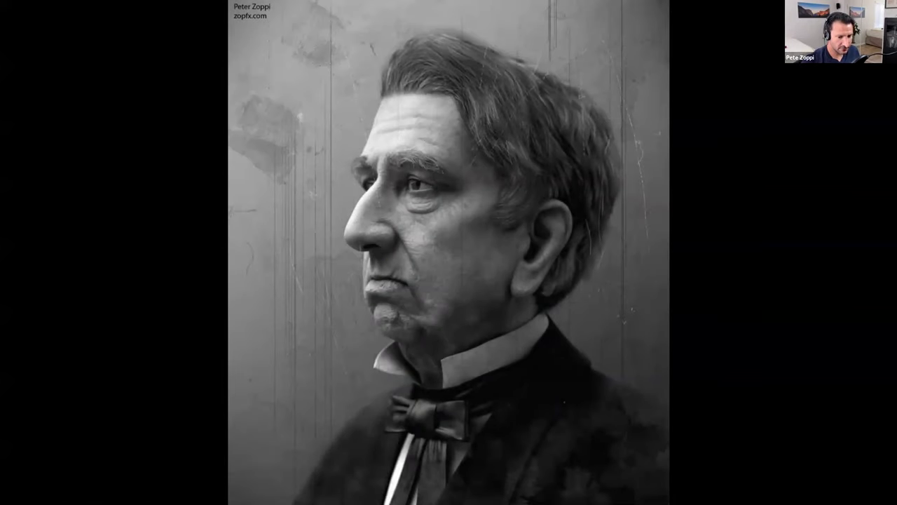
Step: Advance the slideshow from the black-and-white portrait through the desert-camouflage soldier's close-ups and grey model to his three-quarter body render
key(Right)
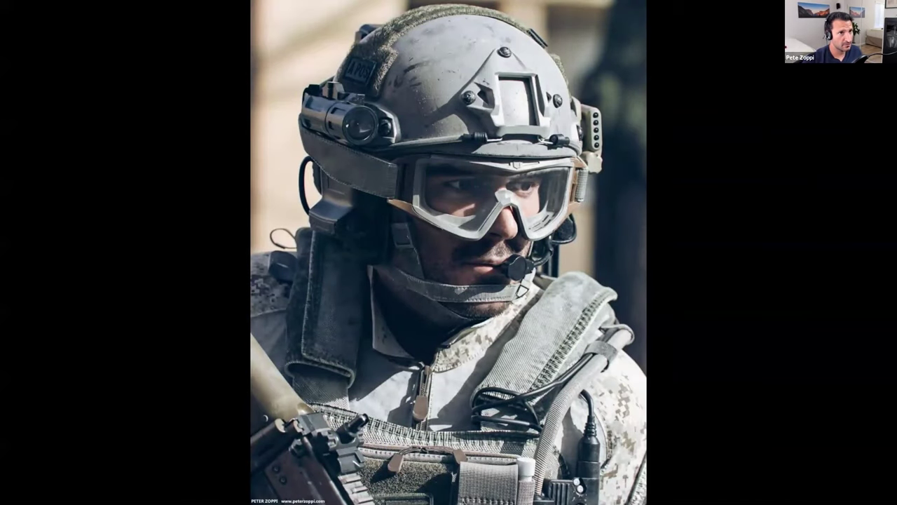
key(Right)
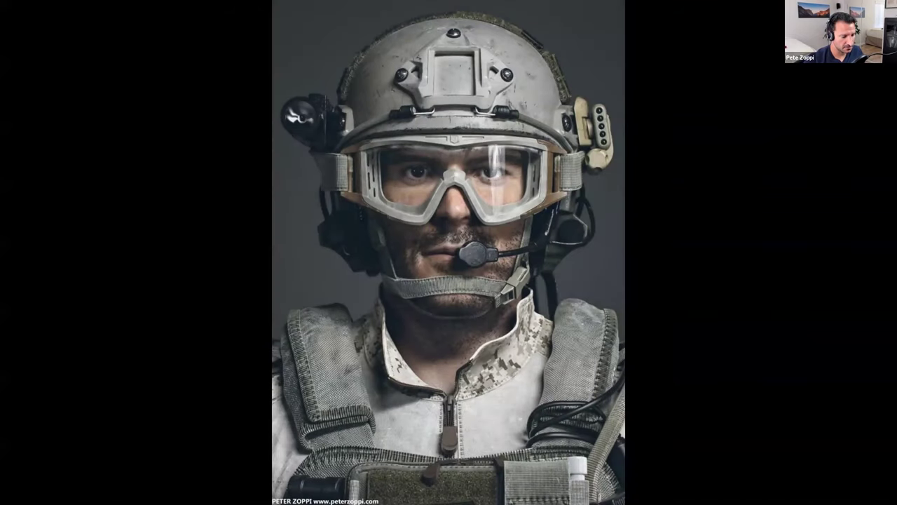
key(Right)
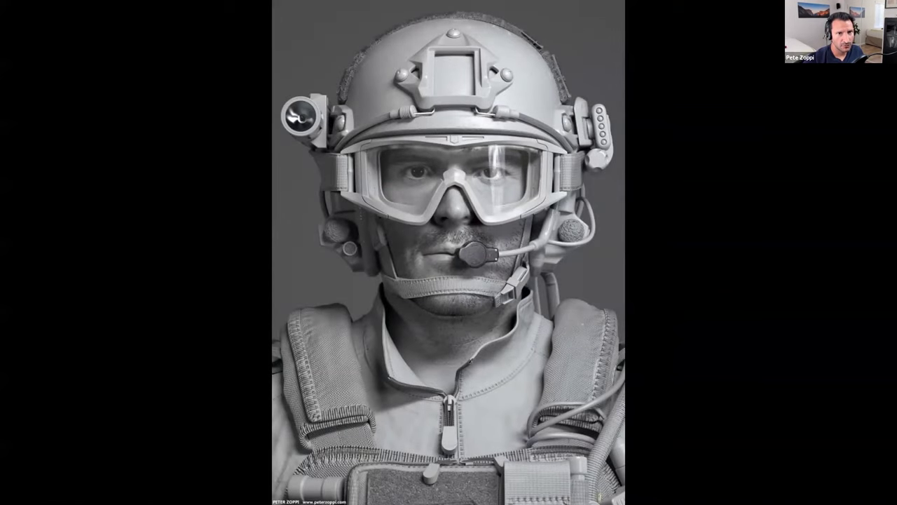
key(Right)
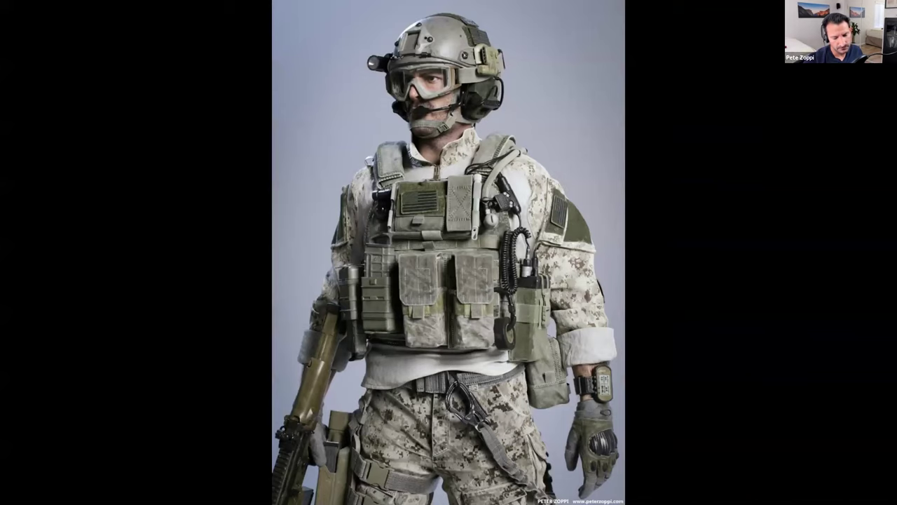
Step: Show the Call of Duty Black Ops 4 swordsman's action shot, turnaround and helmet close-ups, continuing to the tiger character
key(Right)
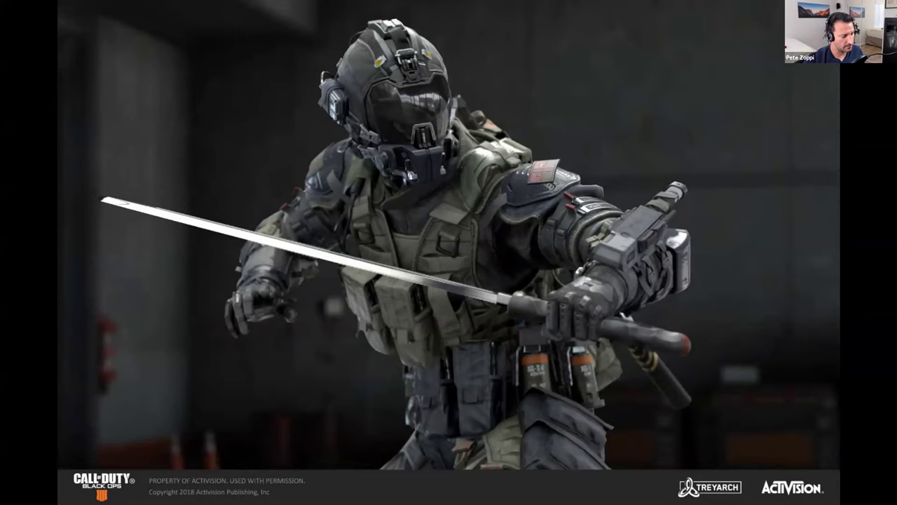
key(Right)
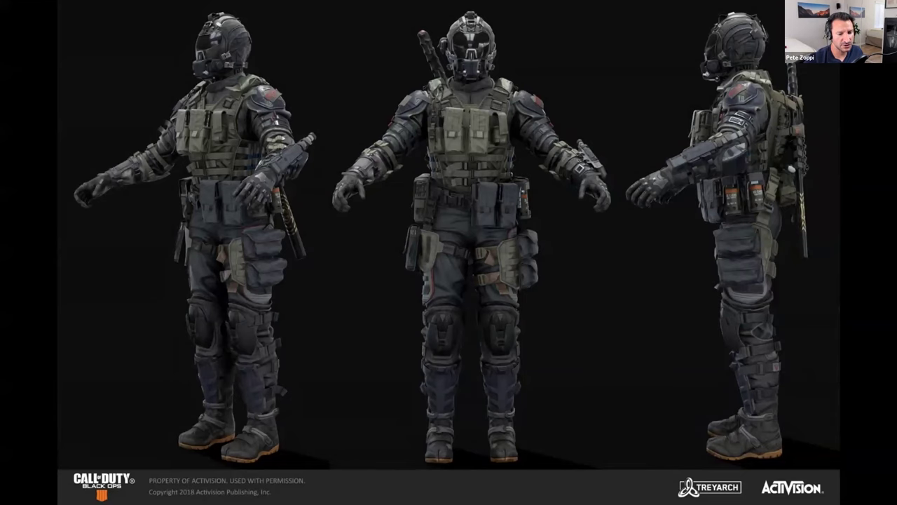
key(Right)
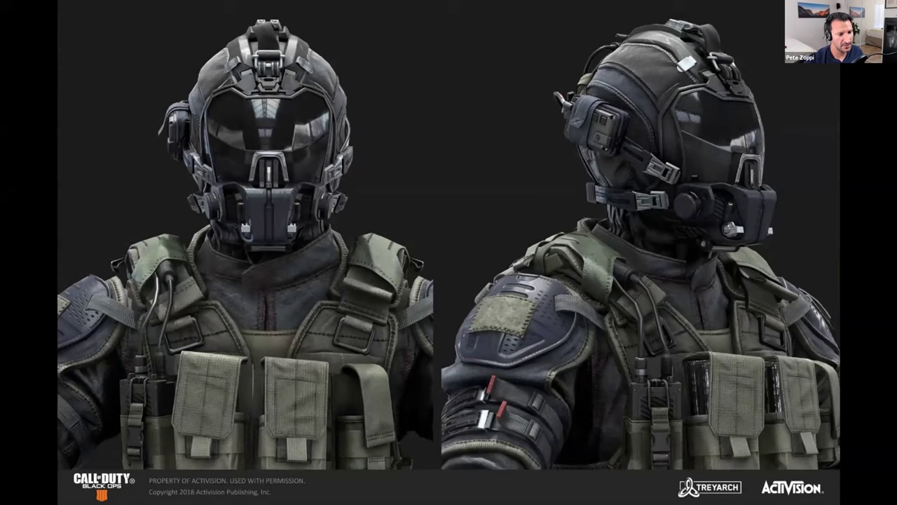
key(Right)
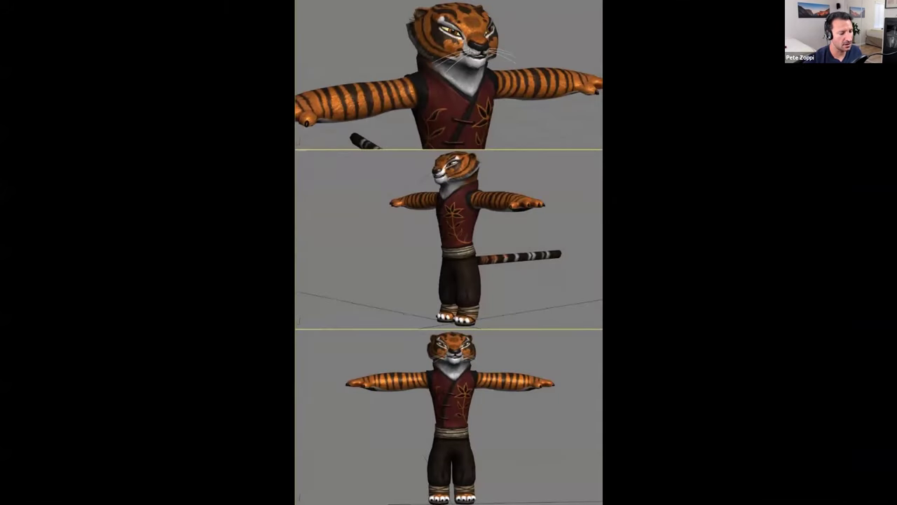
Step: Show the Call of Duty Black Ops 3 yellow robot and the mechanical arm and hand close-ups
key(Right)
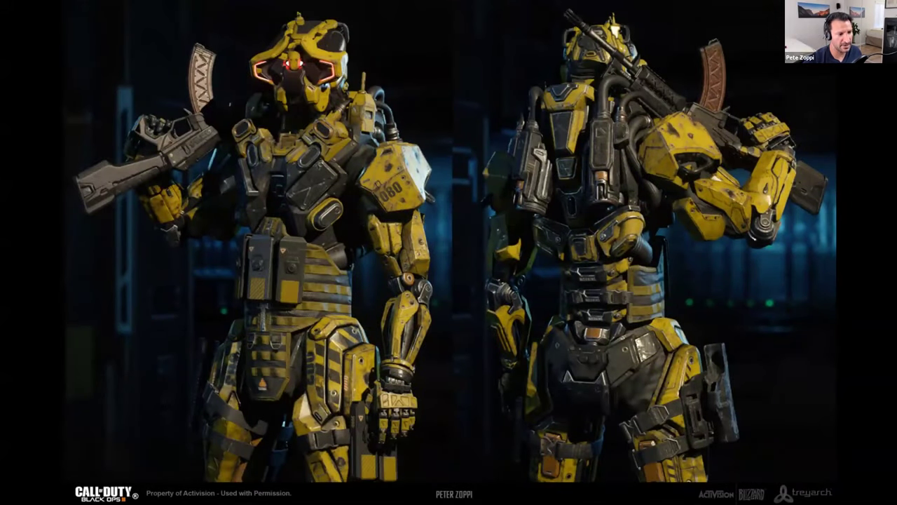
click(227, 348)
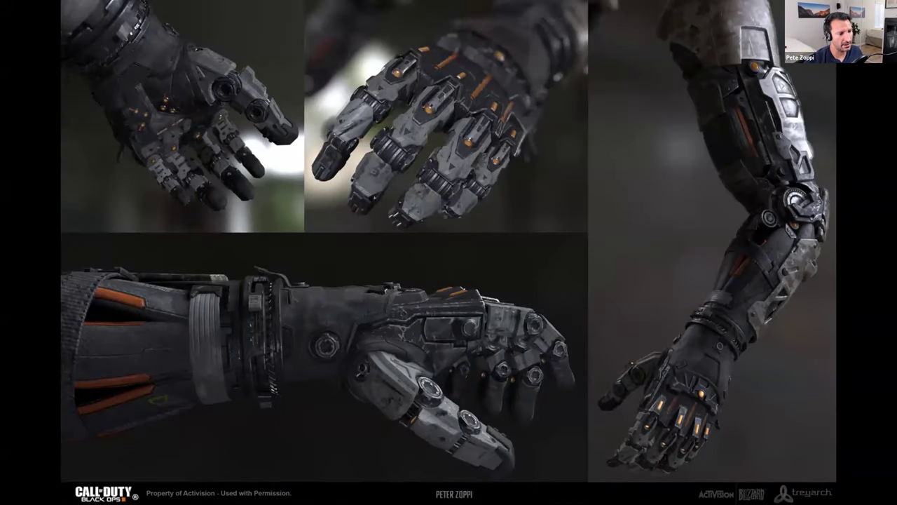
key(Right)
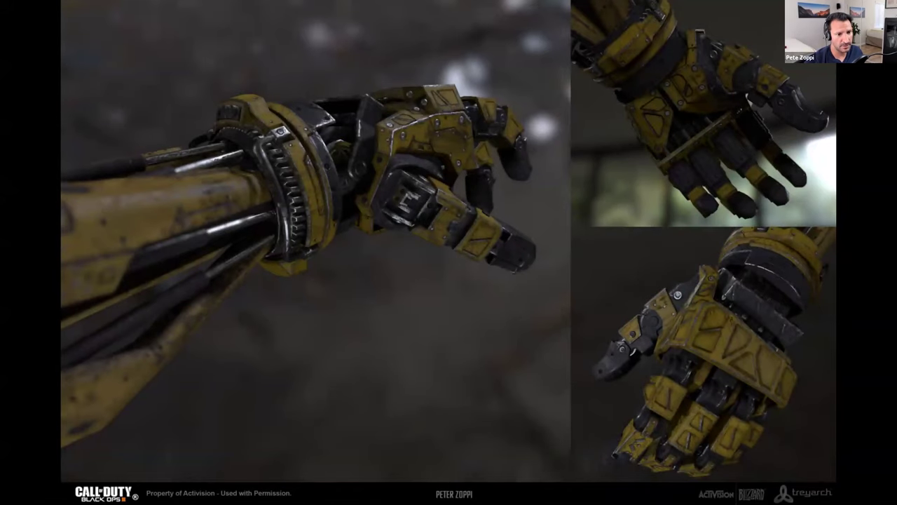
click(226, 348)
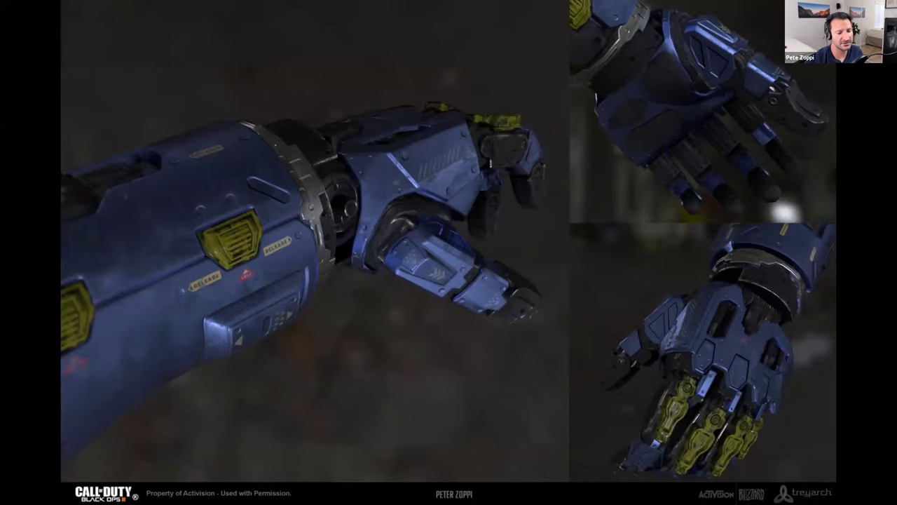
Step: Continue the slideshow through the bearded man, the astronaut ape, the Quantum of Solace character and the woman in a black dress
key(Right)
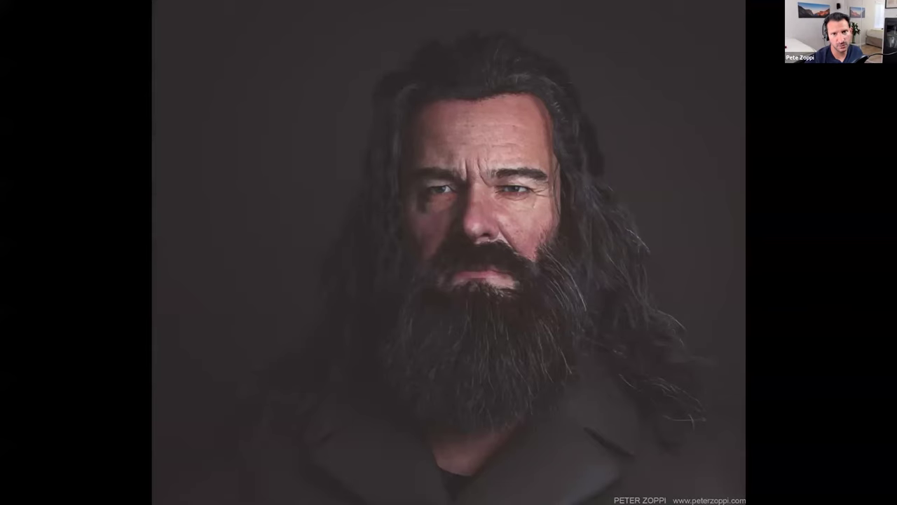
click(226, 349)
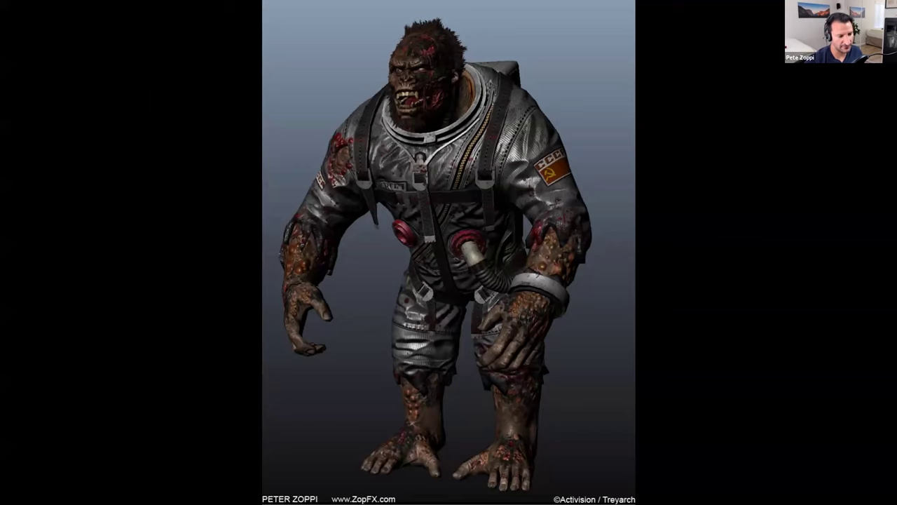
key(Right)
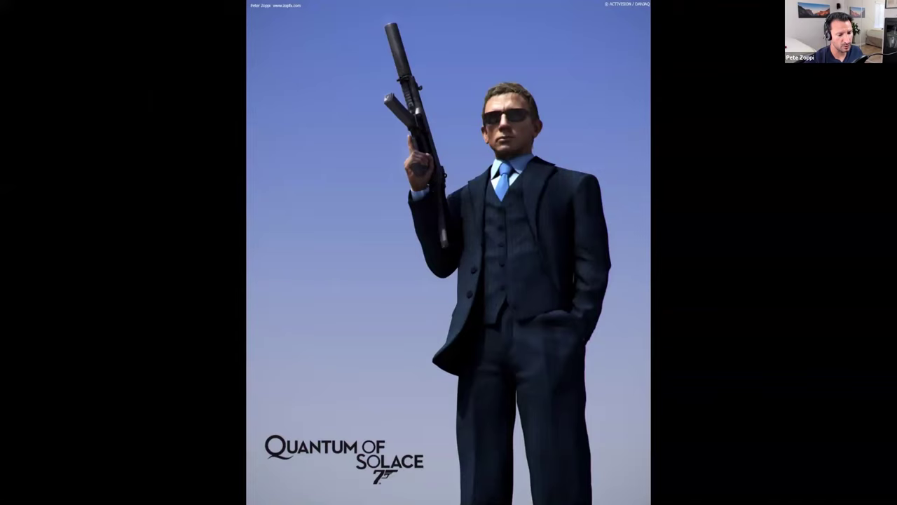
key(Right)
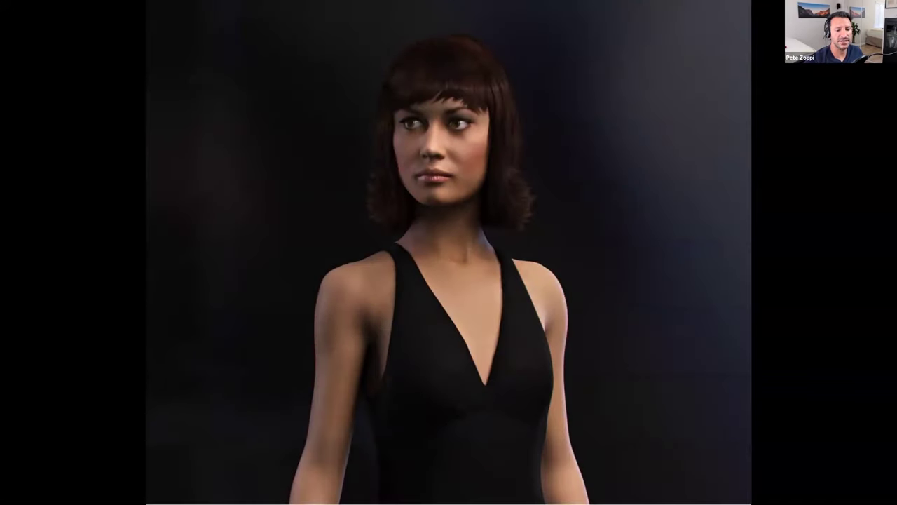
Step: Continue the slideshow through the dragon scene, the stitched undead figure and the tribal head in grey and full colour
key(Right)
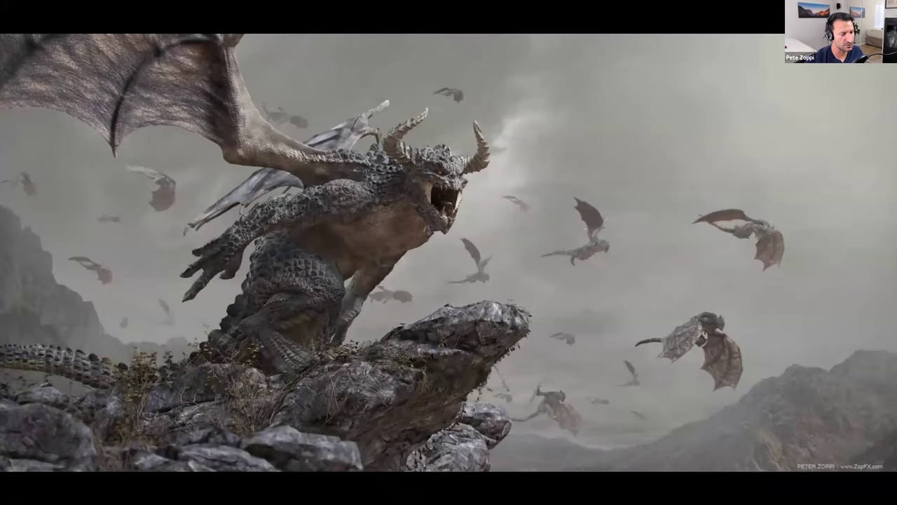
key(Right)
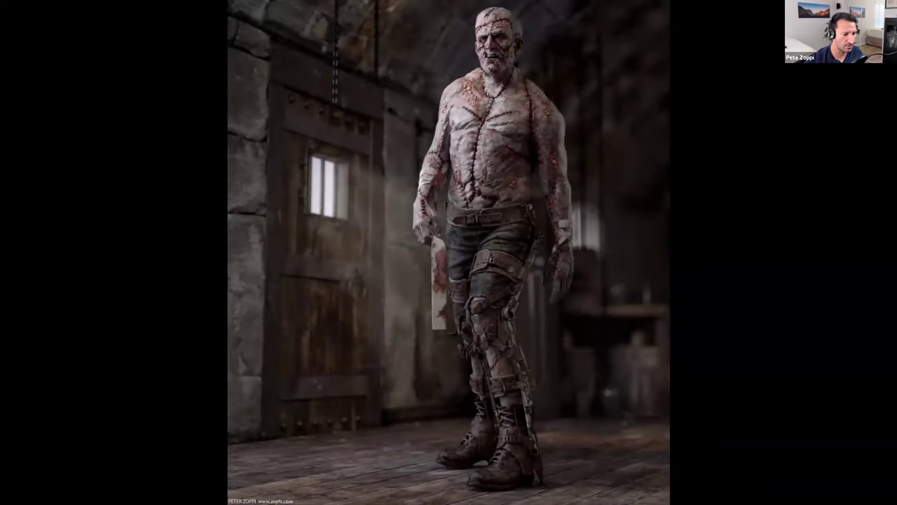
key(Right)
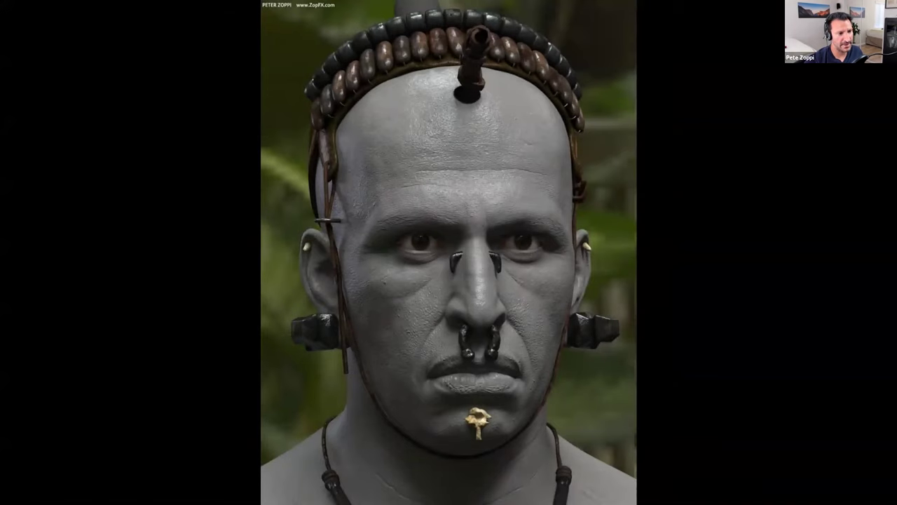
key(Right)
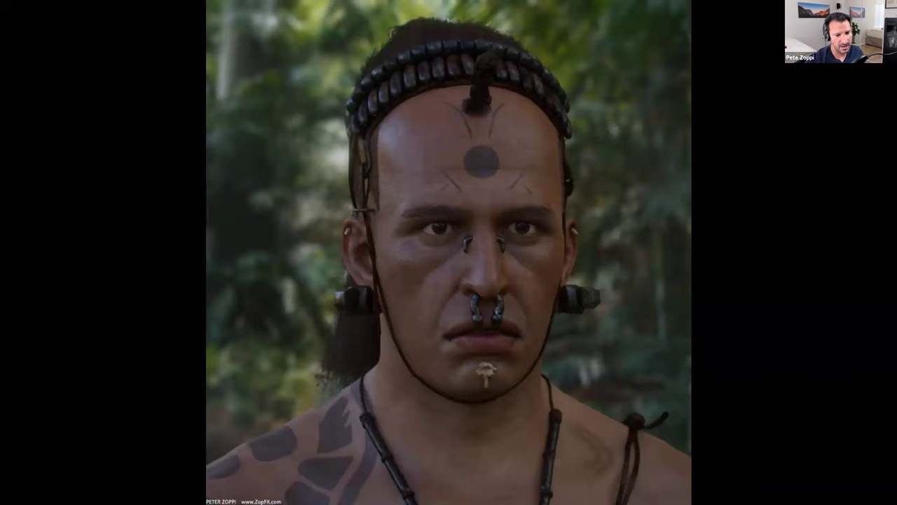
Step: Continue the slideshow through the three oryx images to the armored panzer_soldat image
key(Right)
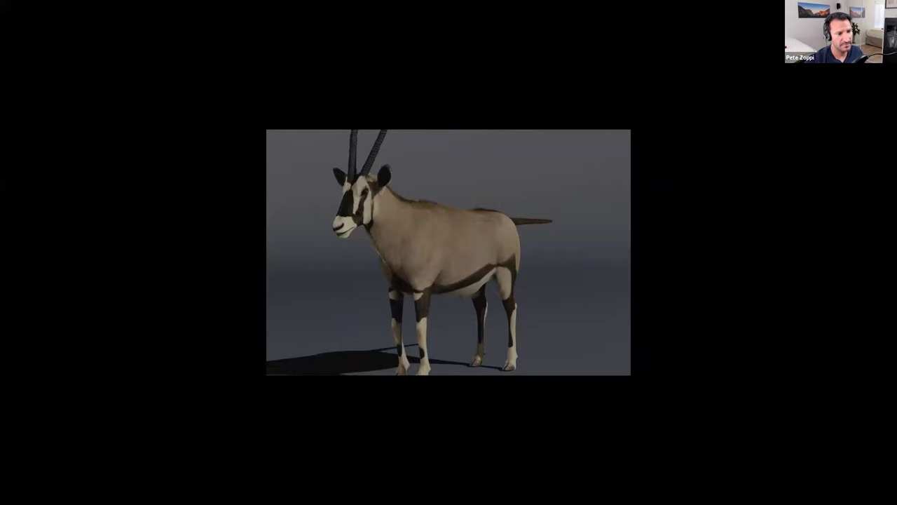
key(Right)
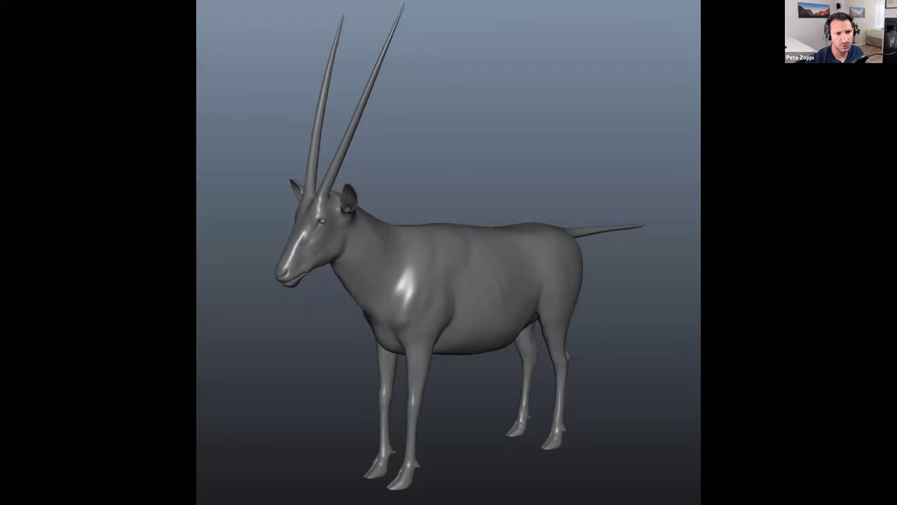
key(Right)
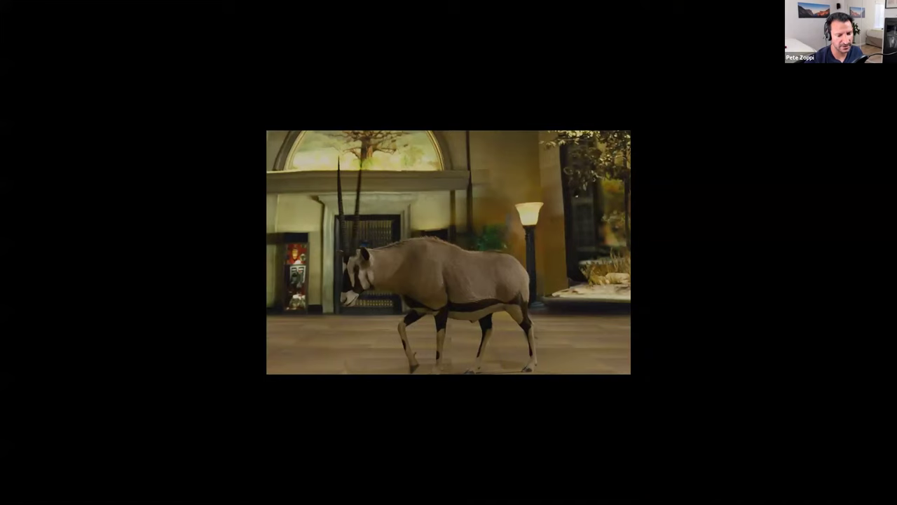
key(Right)
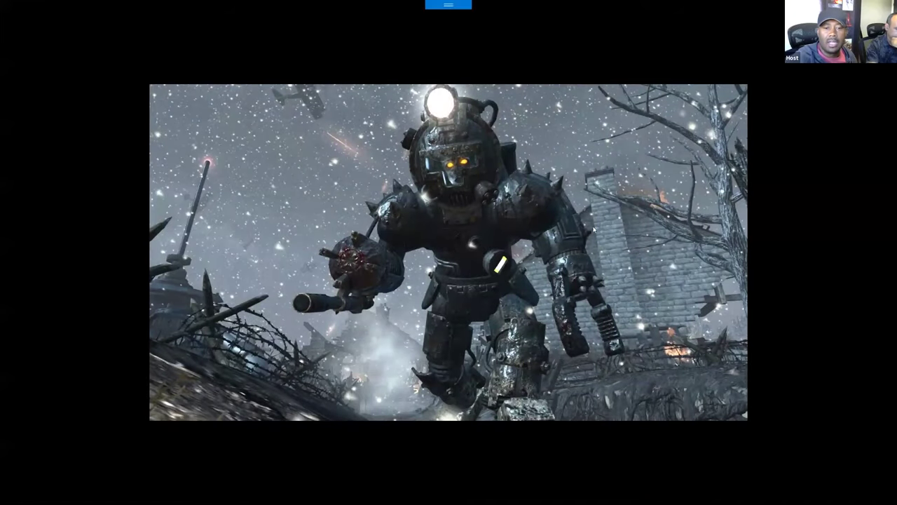
Step: Exit the slideshow, switch to Maya and view the pirate's hair groom from the side, front and three-quarter angles
key(Escape)
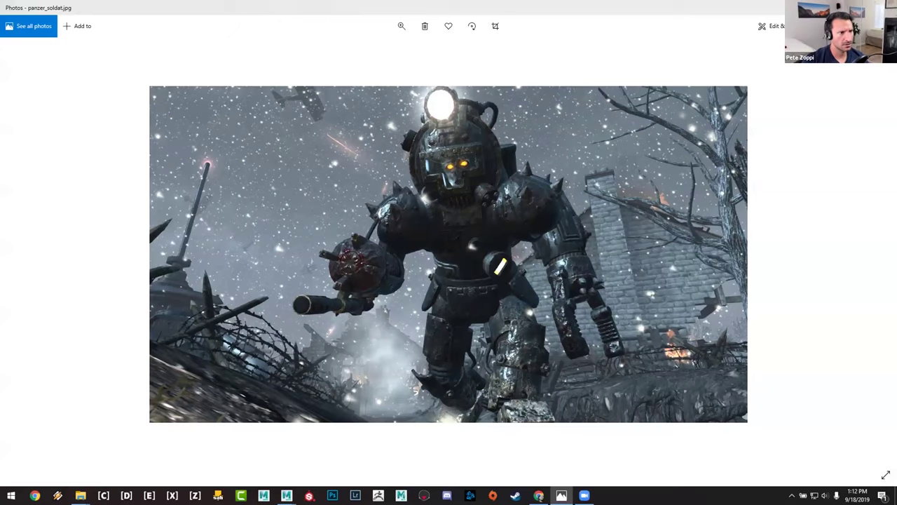
key(alt+Tab)
click(641, 159)
alt+drag(491, 280, 420, 284)
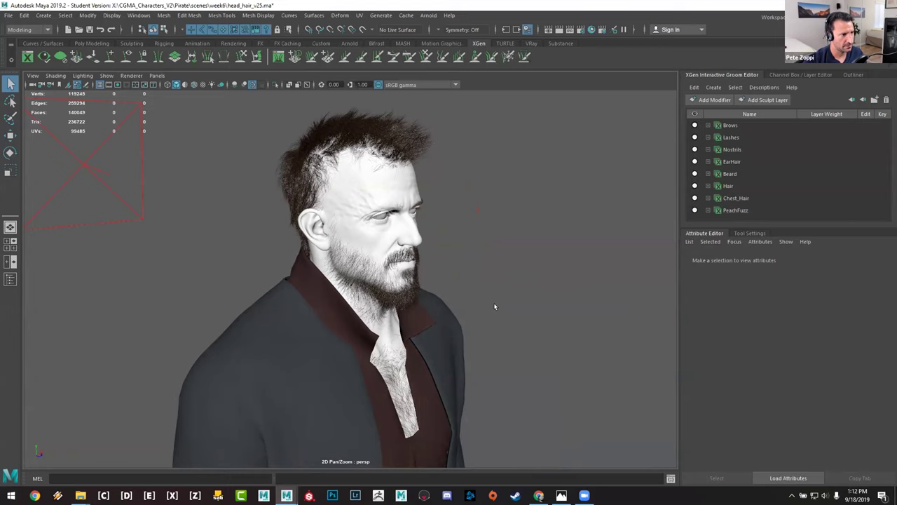
alt+drag(515, 201, 540, 234)
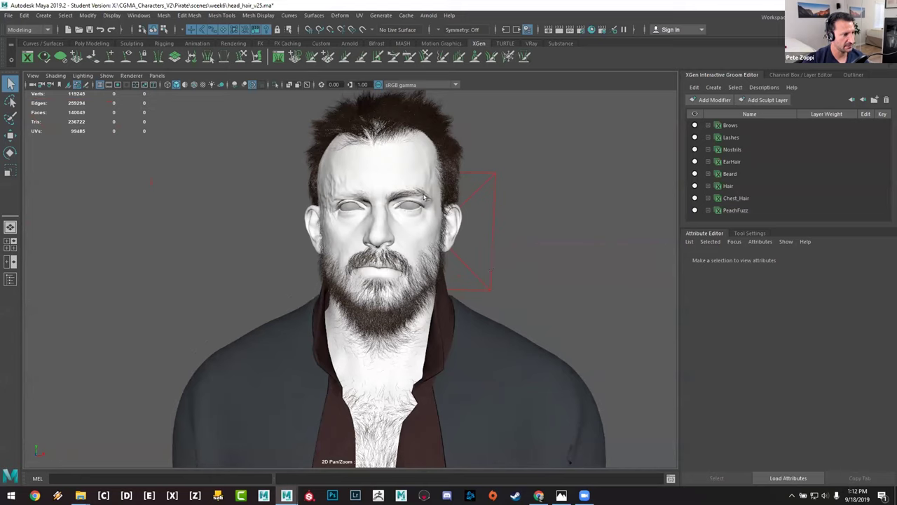
alt+drag(399, 239, 425, 255)
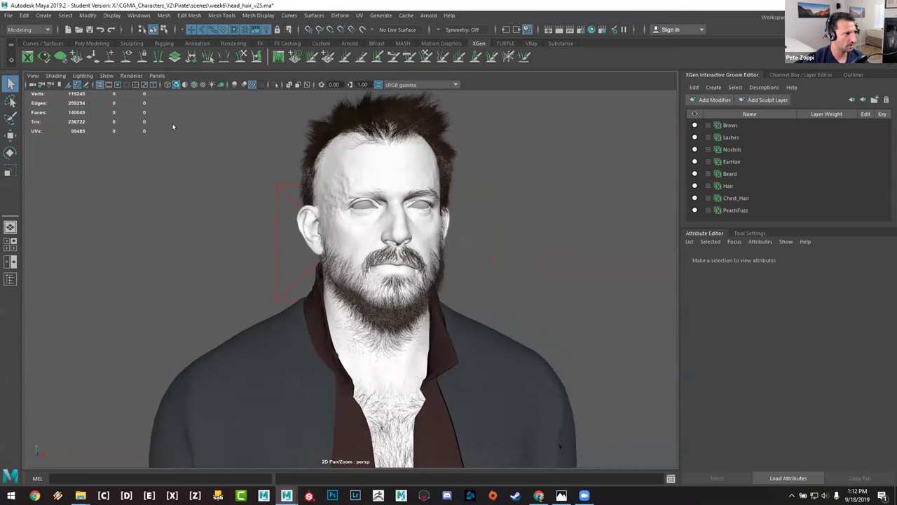
Step: Select the head mesh and inspect its wireframe around the eyes, nose and cheeks from both sides
click(342, 148)
alt+drag(506, 219, 596, 351)
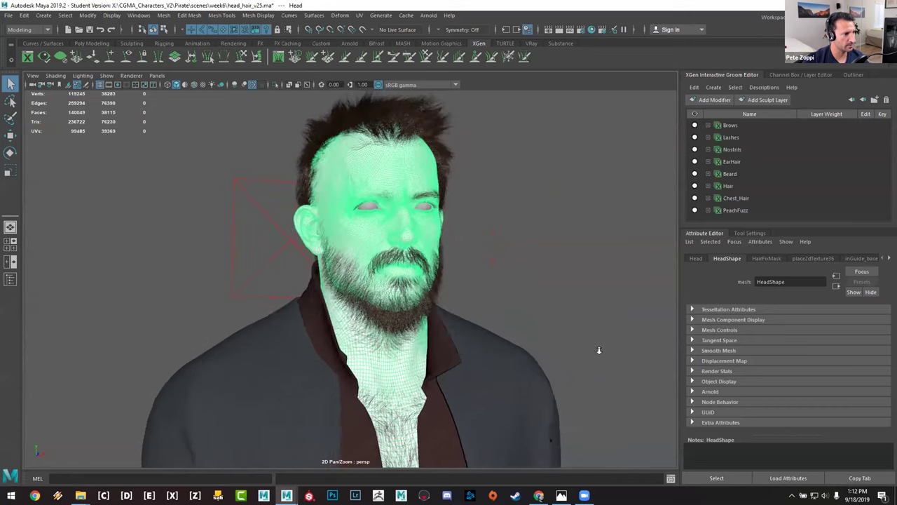
scroll(551, 297, up, 5)
alt+drag(452, 291, 481, 312)
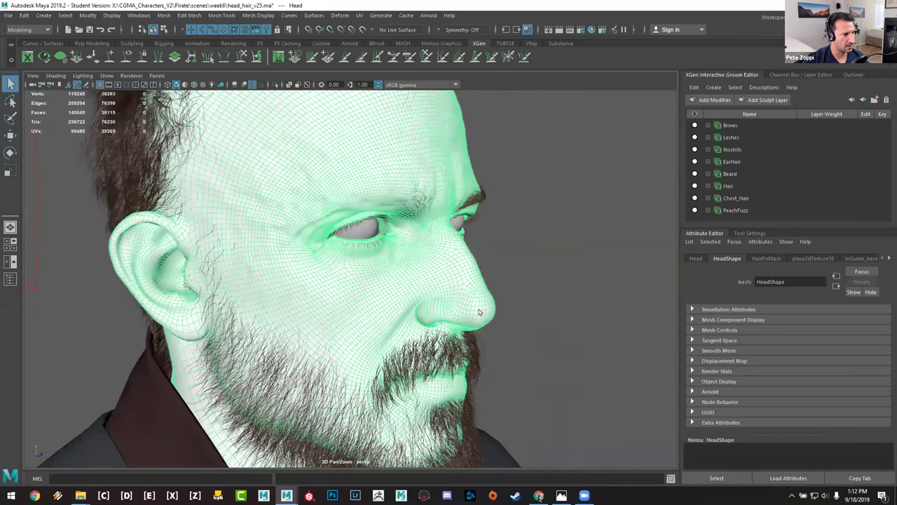
scroll(475, 304, up, 3)
scroll(469, 322, down, 3)
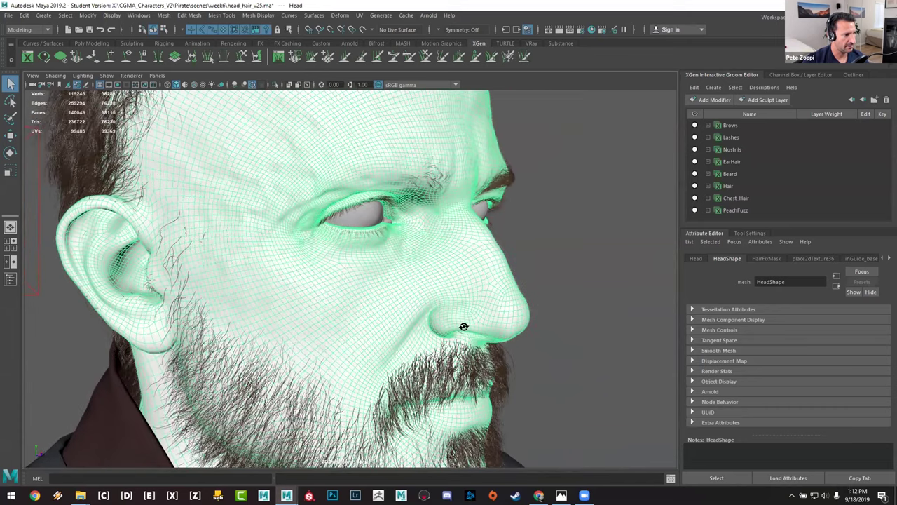
alt+drag(343, 300, 312, 302)
scroll(337, 321, up, 2)
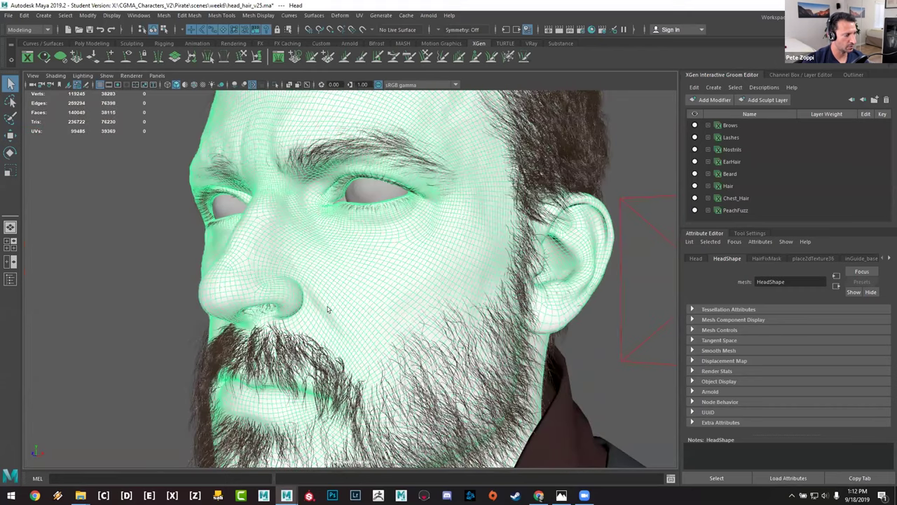
alt+middle_drag(328, 311, 342, 307)
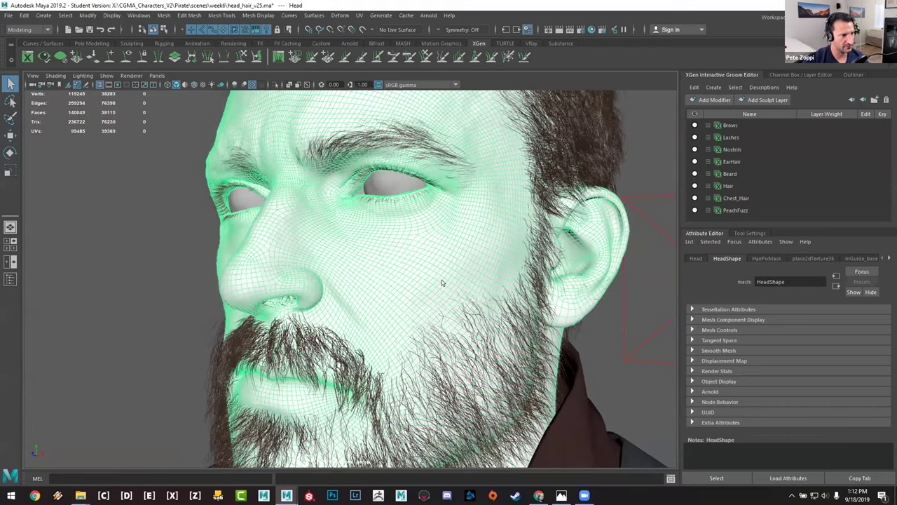
Step: Select the face loop running from the nostril down the cheek fold and inspect its flow across the nose and cheeks
alt+drag(446, 338, 352, 252)
scroll(351, 247, up, 5)
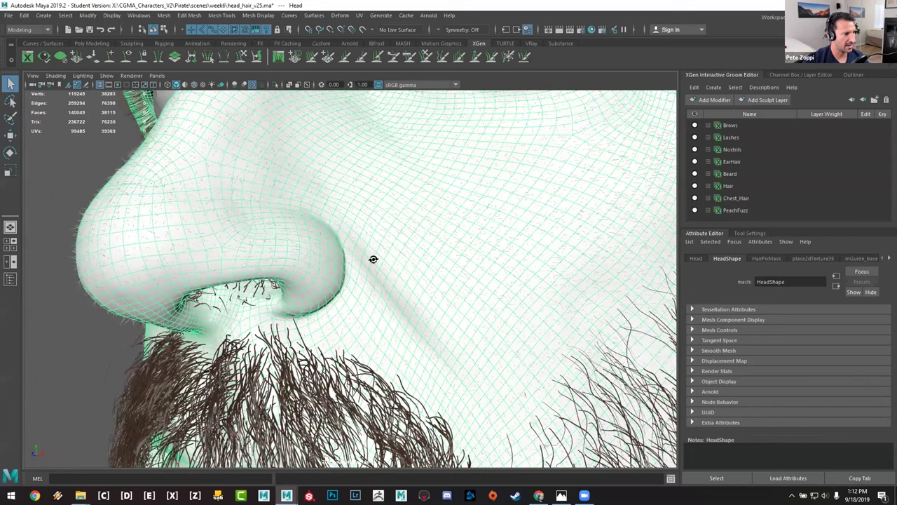
alt+drag(405, 286, 407, 291)
click(410, 295)
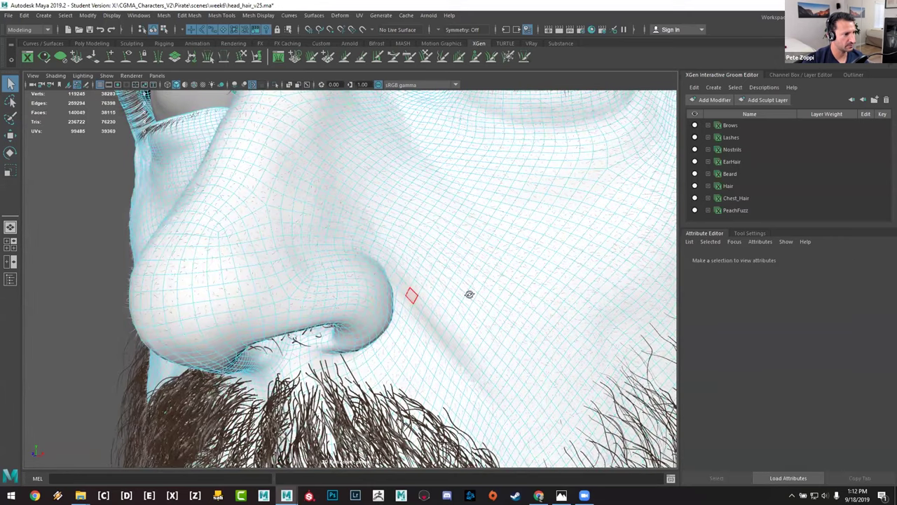
double_click(471, 294)
scroll(474, 297, down, 3)
alt+drag(475, 296, 310, 319)
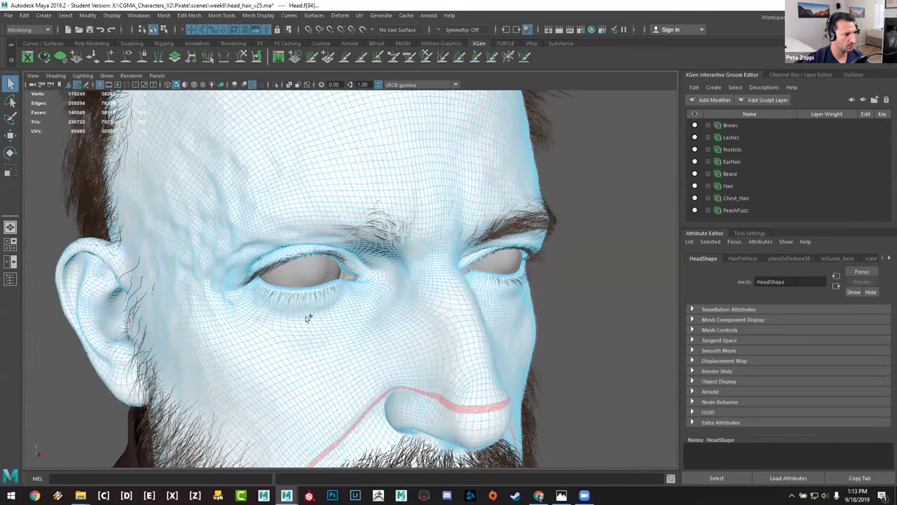
Step: Select the face loop curving under the right eye to inspect the eye and brow topology, and return to object mode
scroll(309, 319, up, 4)
click(308, 319)
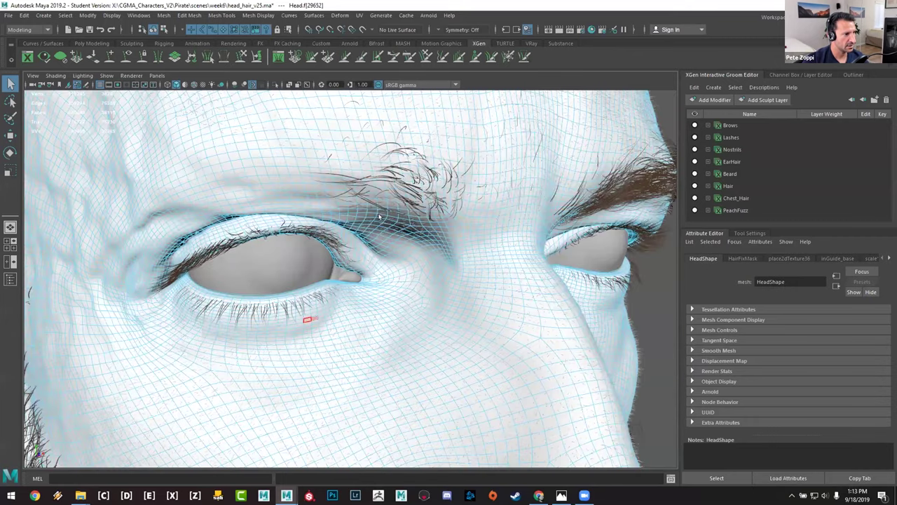
shift+double_click(350, 301)
scroll(351, 301, down, 3)
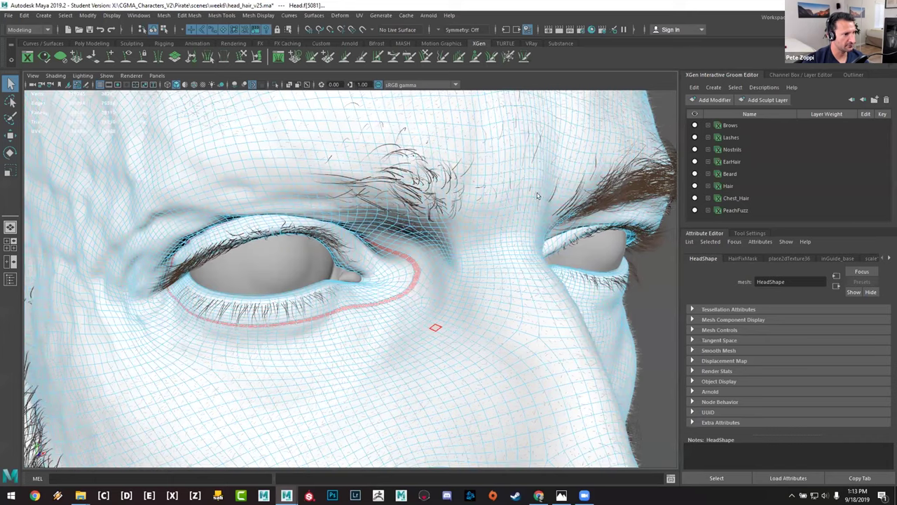
alt+drag(410, 141, 464, 243)
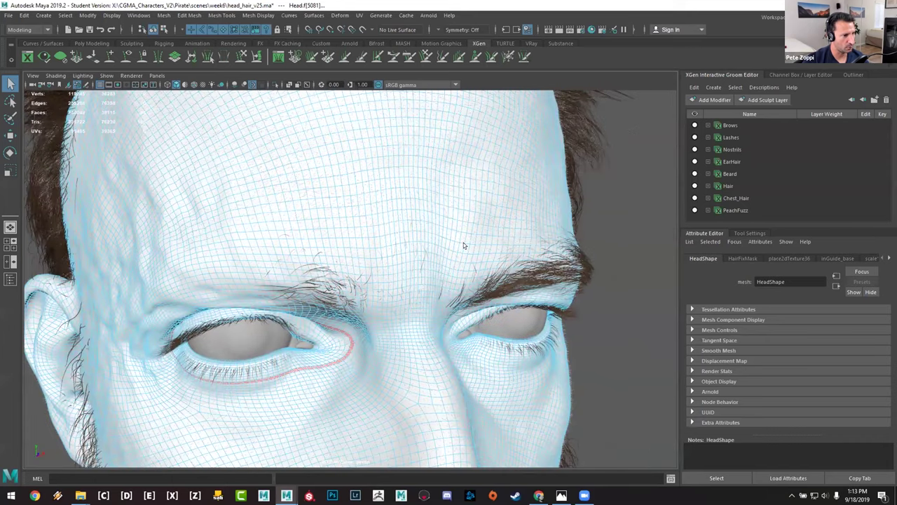
shift+click(351, 288)
alt+drag(357, 224, 630, 290)
key(F8)
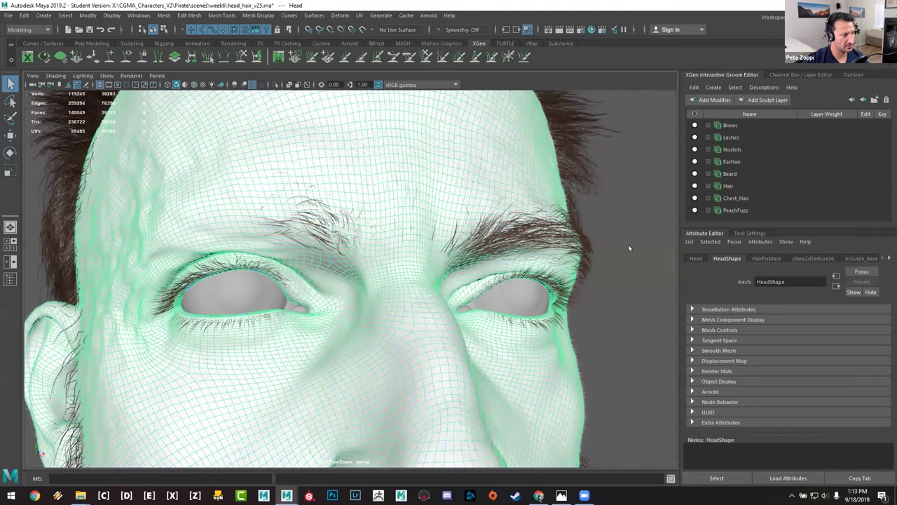
Step: Show the head mesh's UV layout in the UV Editor and minimize the editor
scroll(508, 201, down, 2)
alt+drag(508, 200, 421, 241)
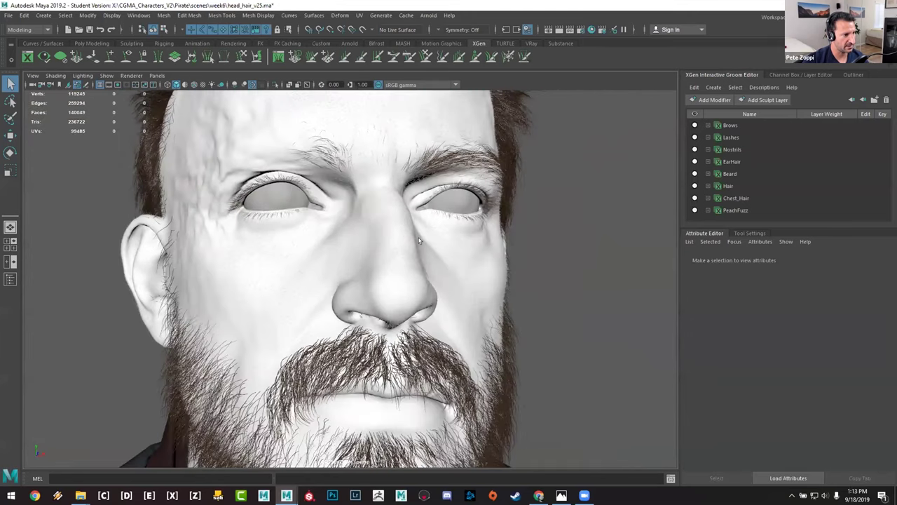
click(372, 163)
shift+right_drag(372, 163, 536, 230)
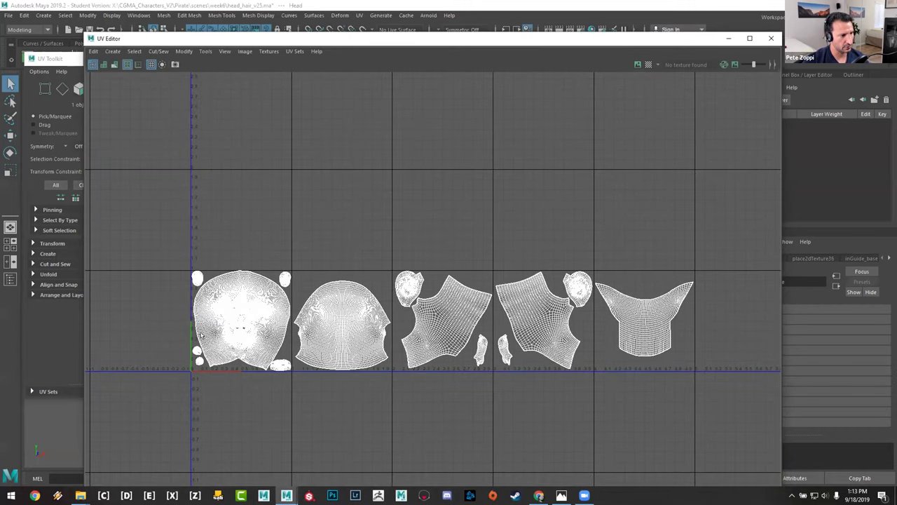
click(728, 38)
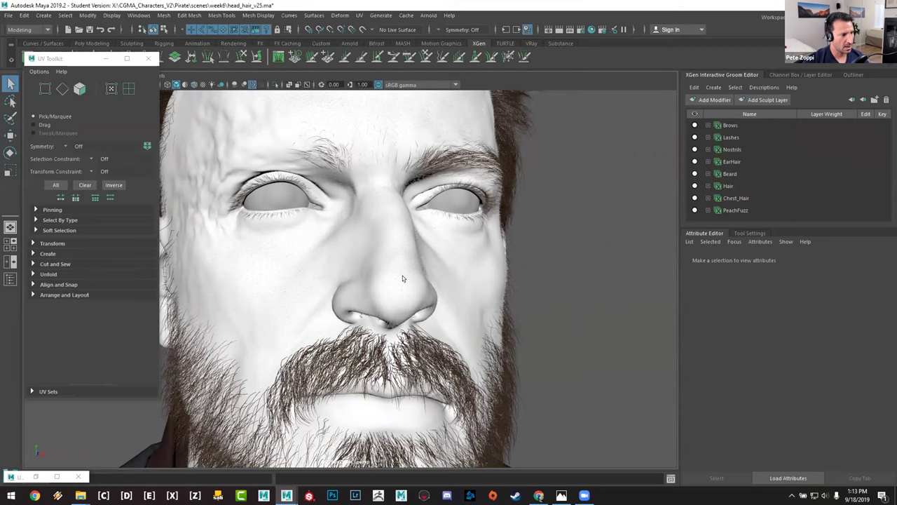
Step: Select the jacket and shirt meshes in turn to inspect their wireframes on the torso
alt+drag(402, 276, 365, 253)
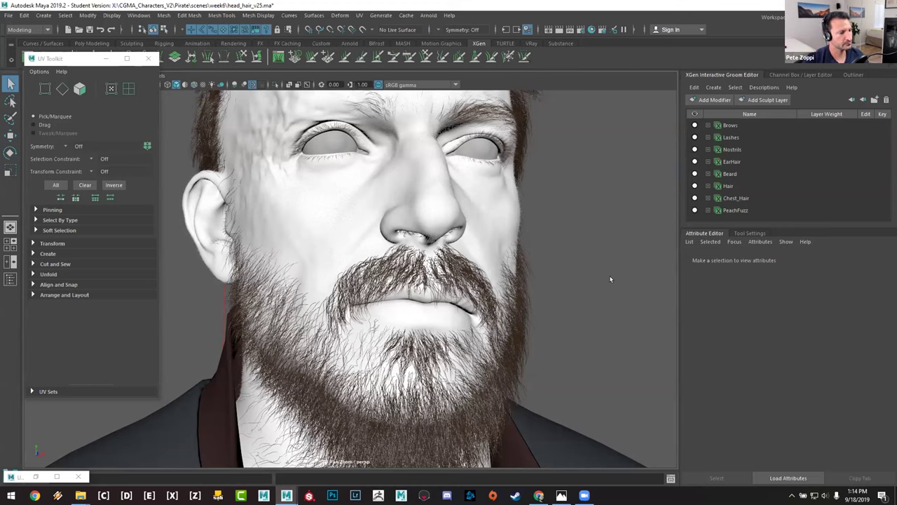
scroll(419, 277, down, 5)
scroll(418, 277, down, 1)
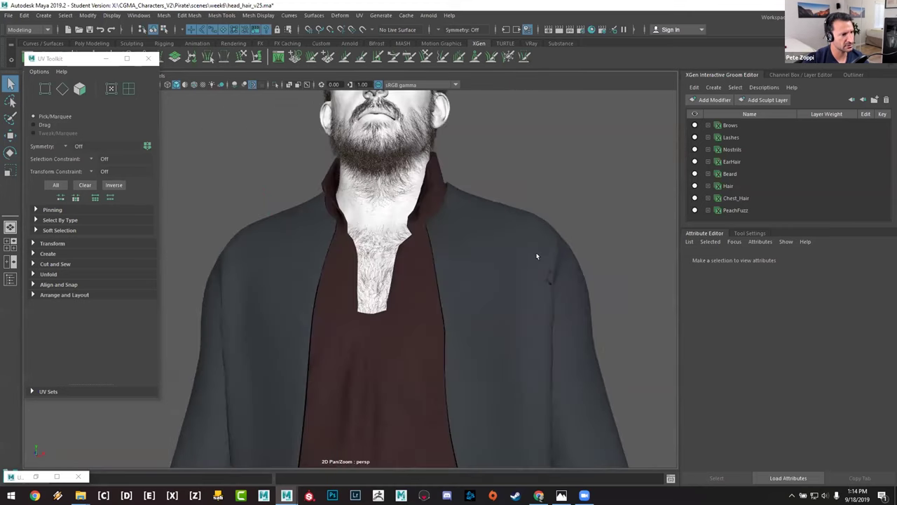
click(427, 305)
alt+drag(427, 304, 425, 274)
click(558, 305)
alt+drag(558, 306, 572, 241)
scroll(475, 231, up, 2)
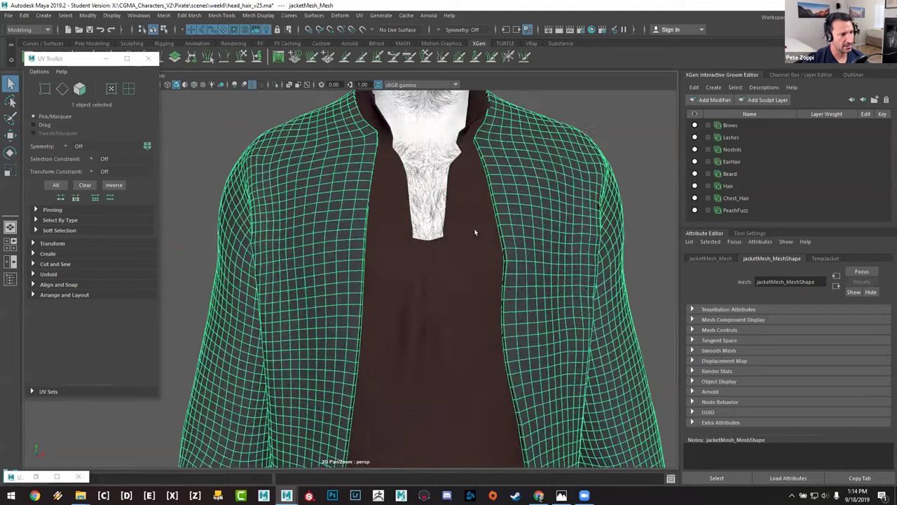
click(434, 294)
scroll(435, 294, down, 2)
click(507, 250)
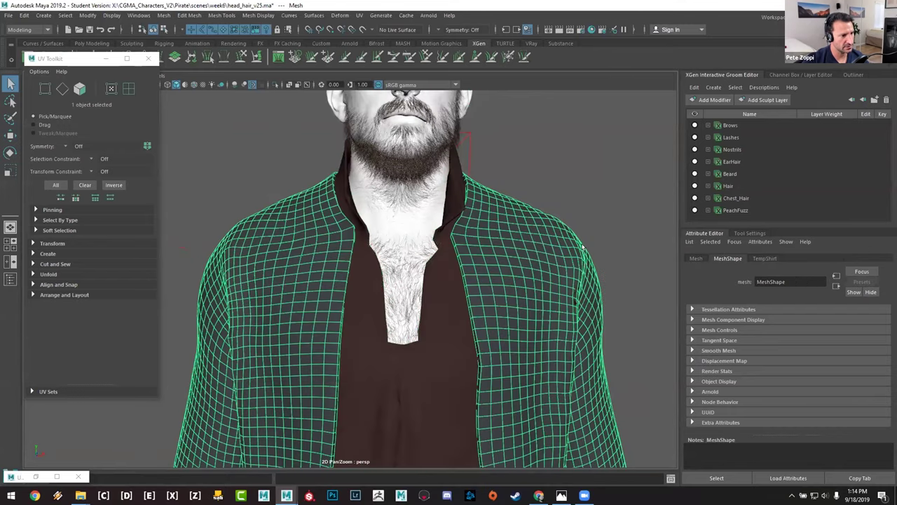
Step: View the pirate bust and the jacket's wireframe from both three-quarter sides
alt+drag(608, 245, 485, 351)
key([)
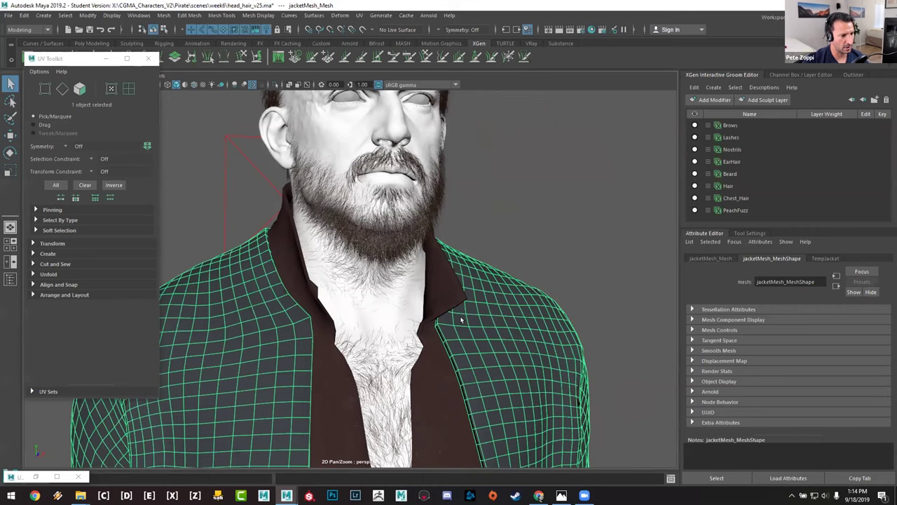
middle_drag(481, 255, 479, 283)
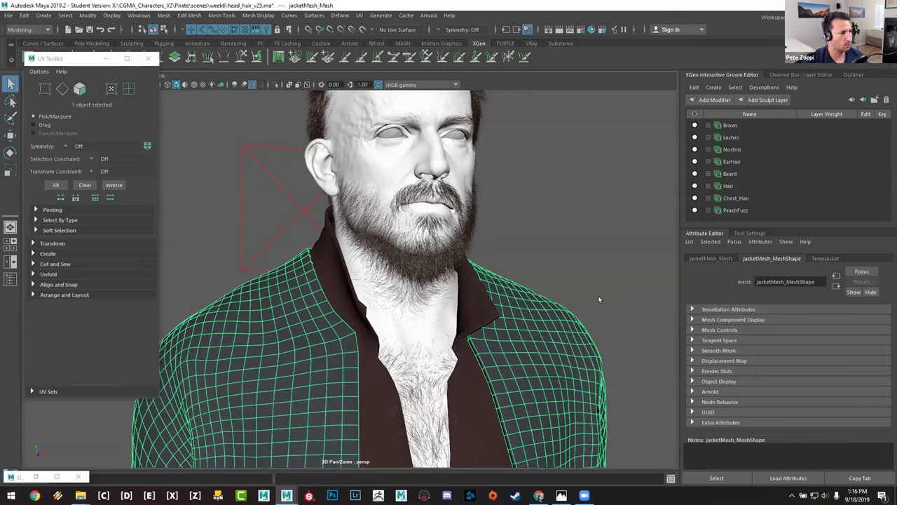
alt+drag(607, 307, 591, 320)
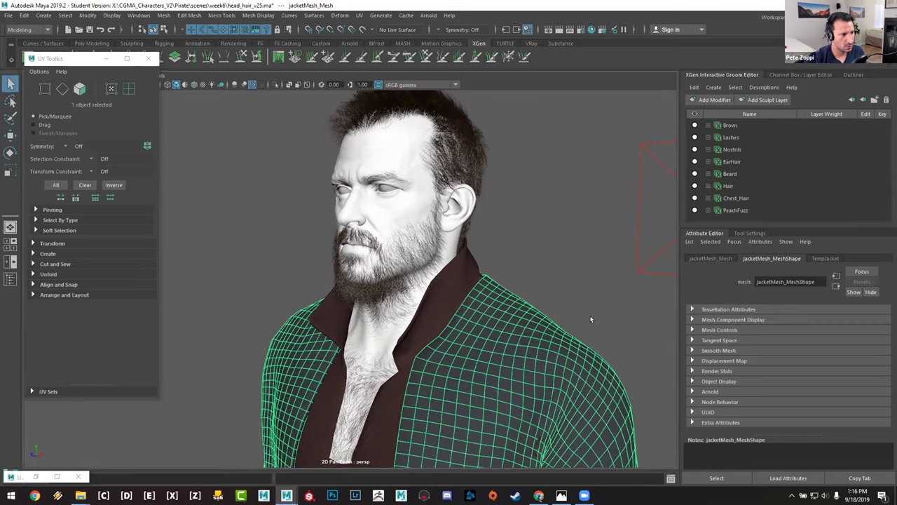
alt+drag(373, 213, 370, 193)
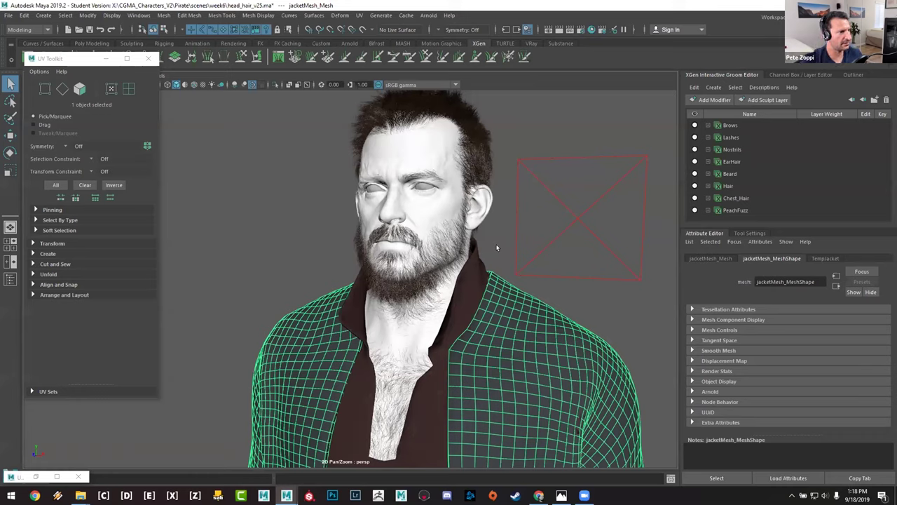
Step: Reopen the UV Editor and frame the head mesh's UV shells across the tiles
click(416, 154)
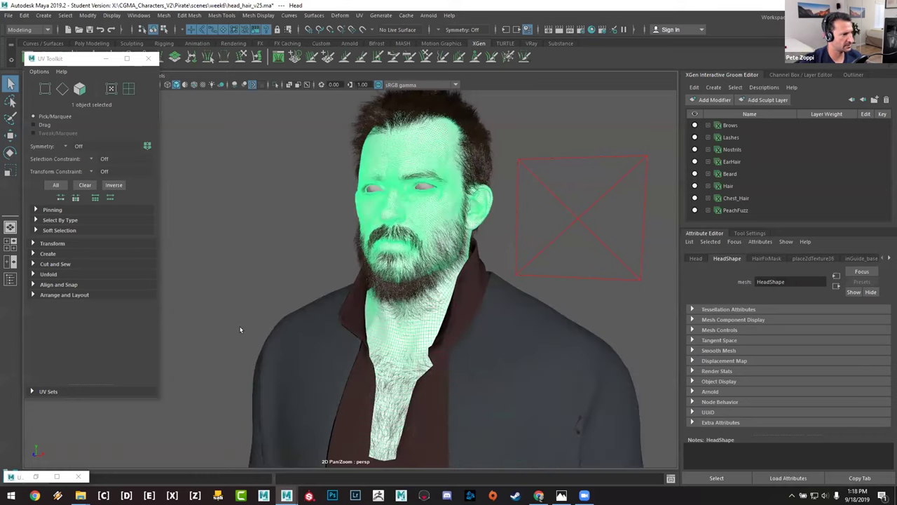
click(239, 329)
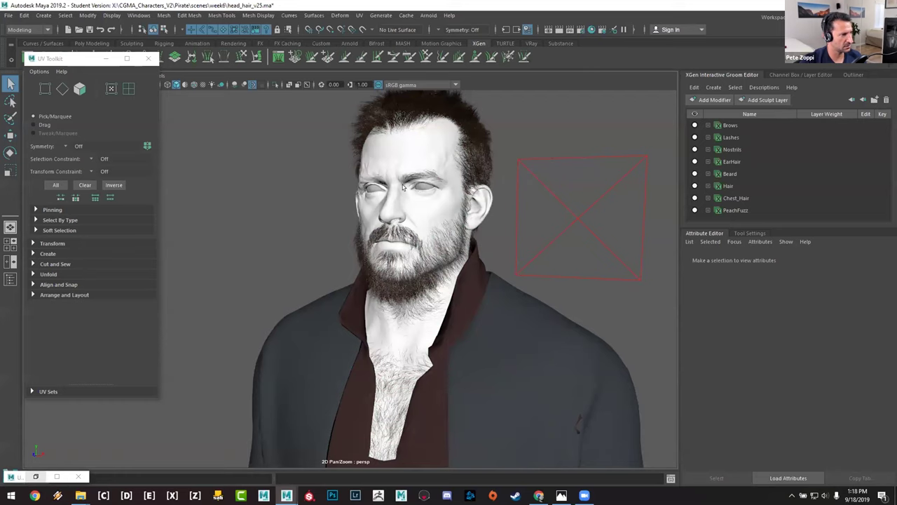
key(ctrl+shift+u)
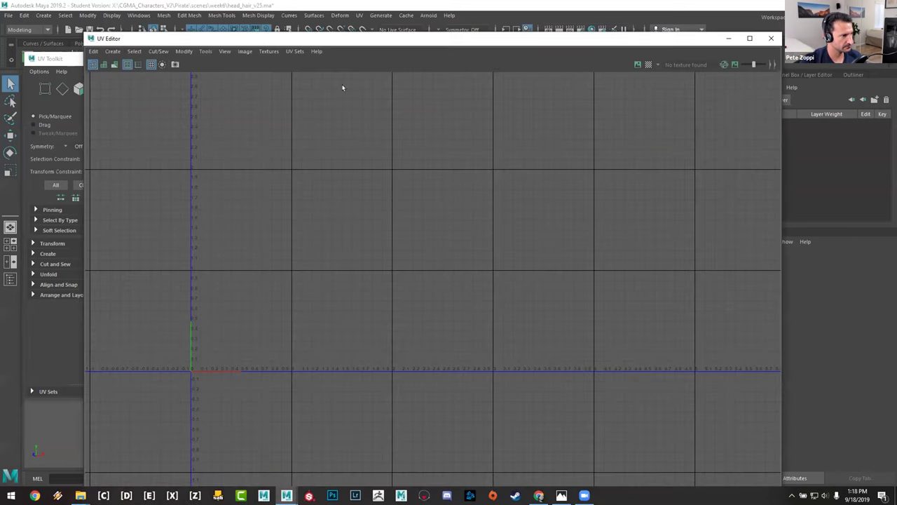
drag(384, 38, 471, 203)
click(450, 151)
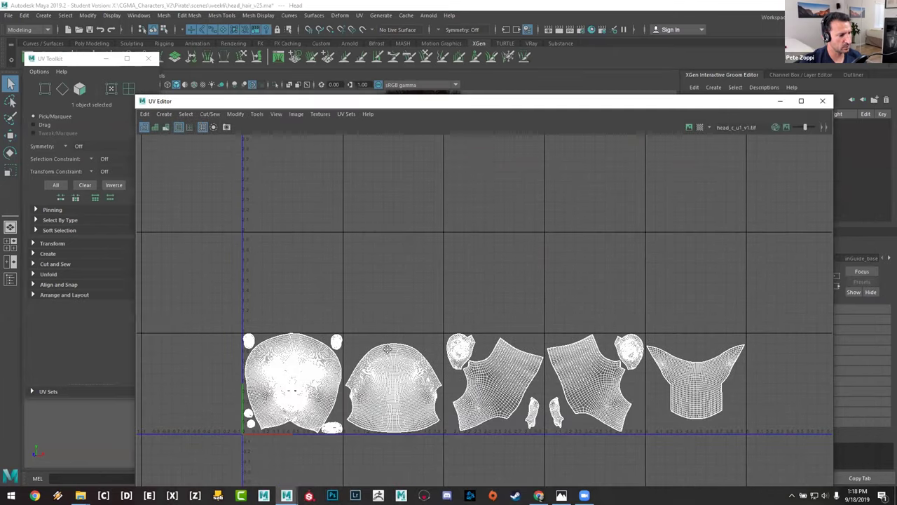
key(f)
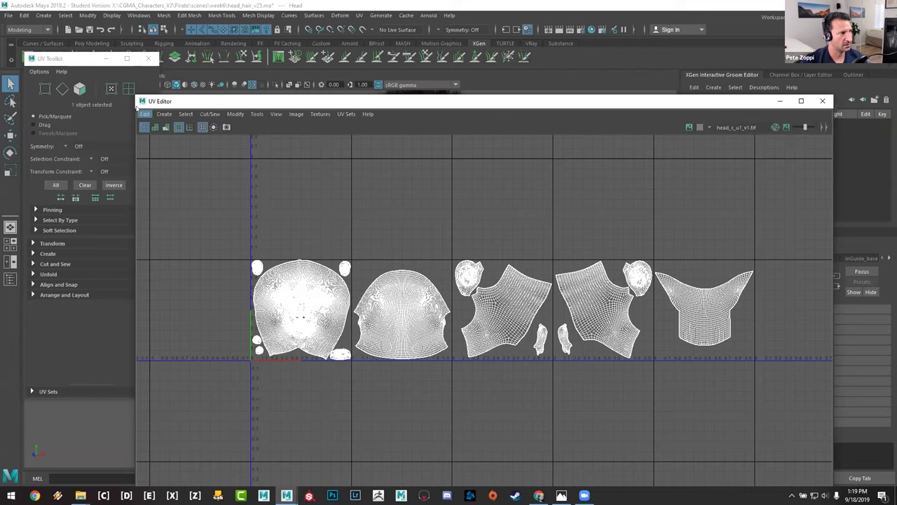
Step: Shrink and reposition the UV Editor window while showing the head's UVs, and minimize it
drag(130, 90, 230, 152)
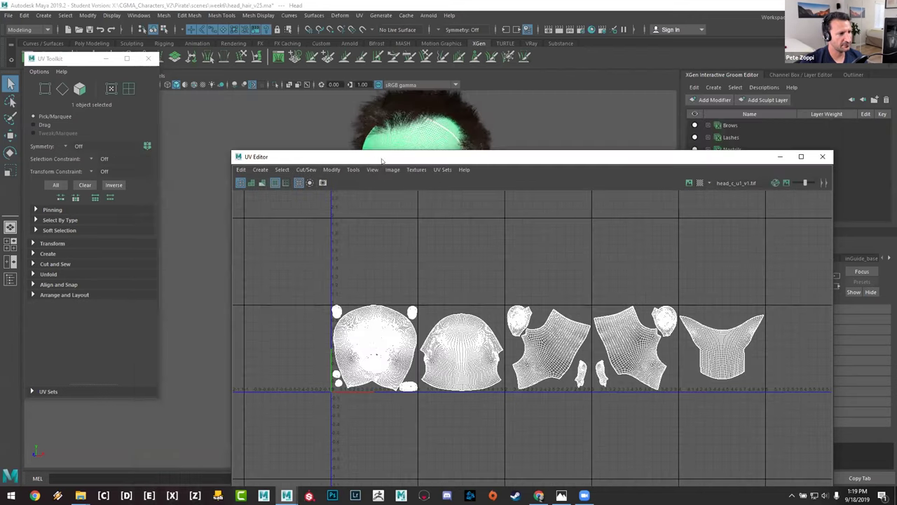
drag(831, 153, 570, 144)
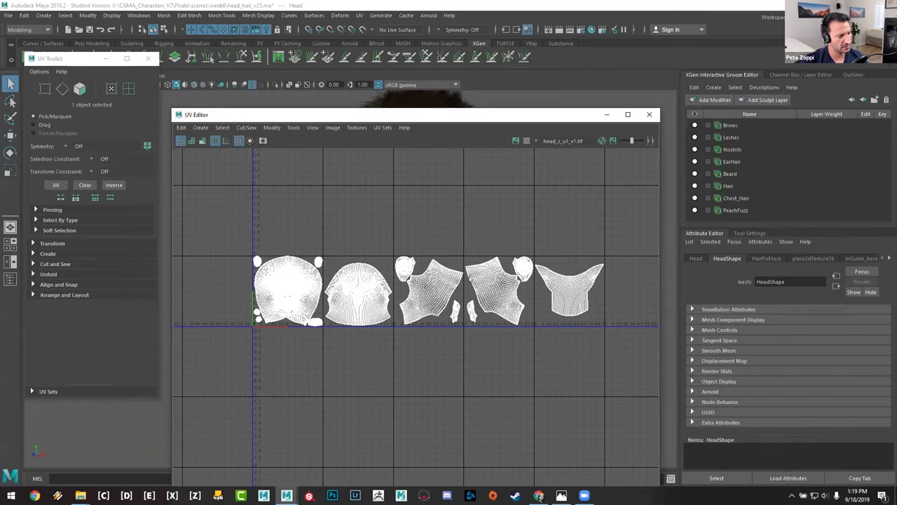
mouse_move(477, 116)
mouse_down()
mouse_move(482, 95)
mouse_move(482, 132)
mouse_up()
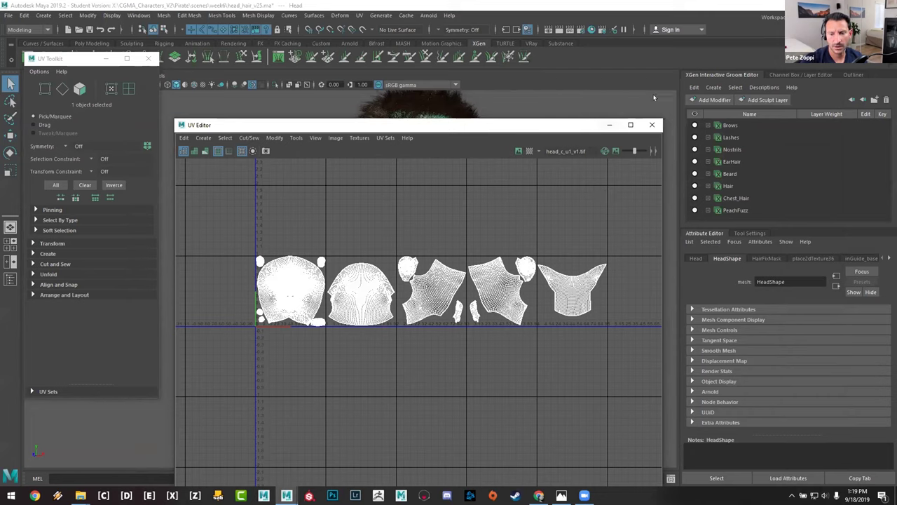
click(610, 125)
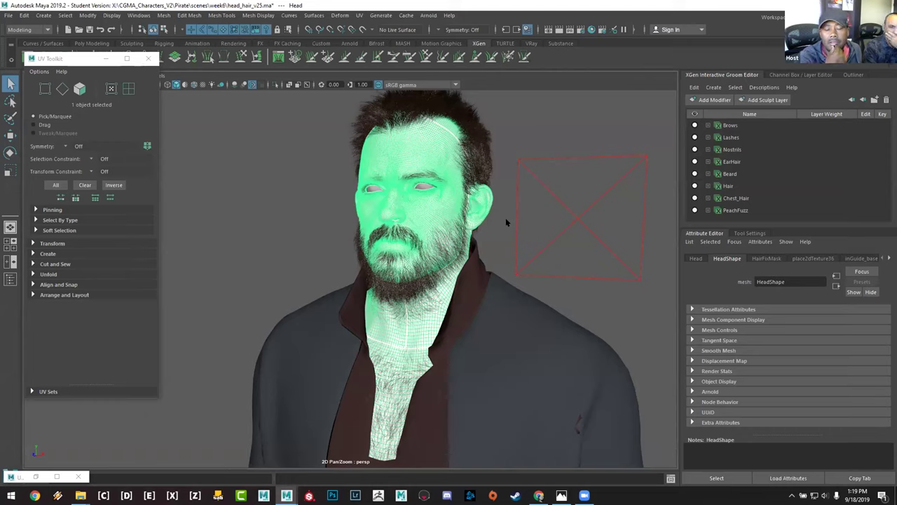
Step: Deselect the head mesh and return from Mudbox to the pirate scene in Maya
click(357, 306)
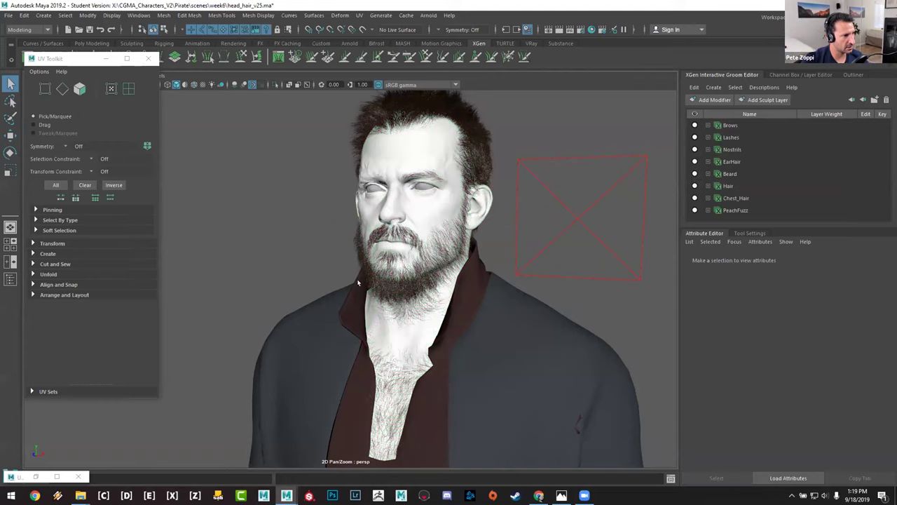
alt+middle_drag(547, 290, 538, 318)
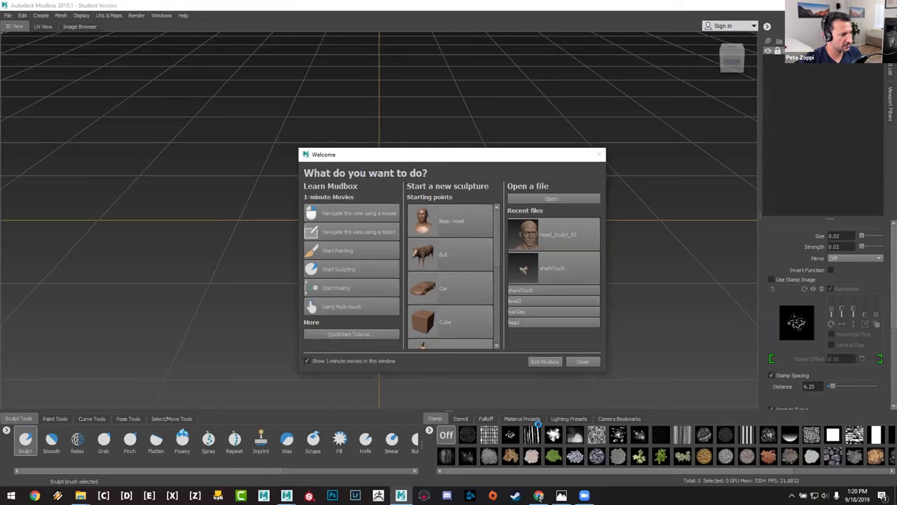
mouse_move(286, 495)
click(333, 454)
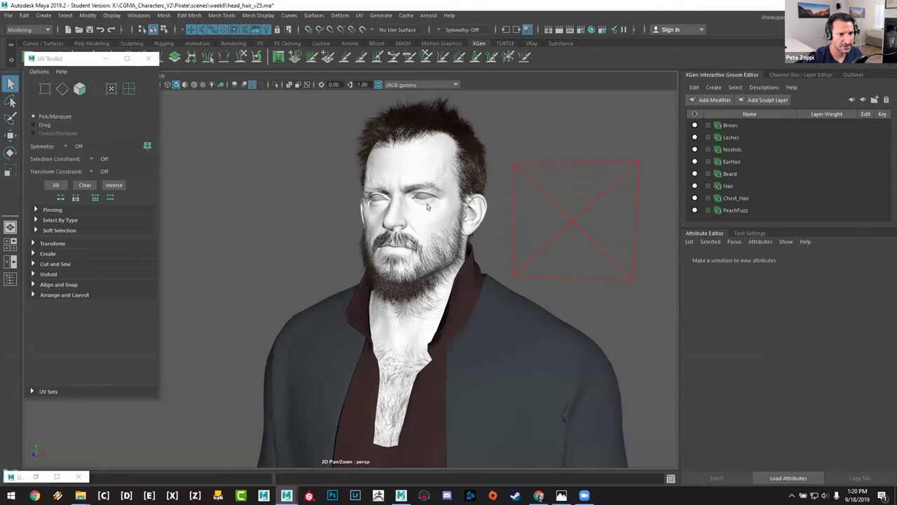
Step: Enlarge the groom description list and hide every description except Brows, from Lashes through PeachFuzz, with the face in close view
drag(790, 226, 790, 236)
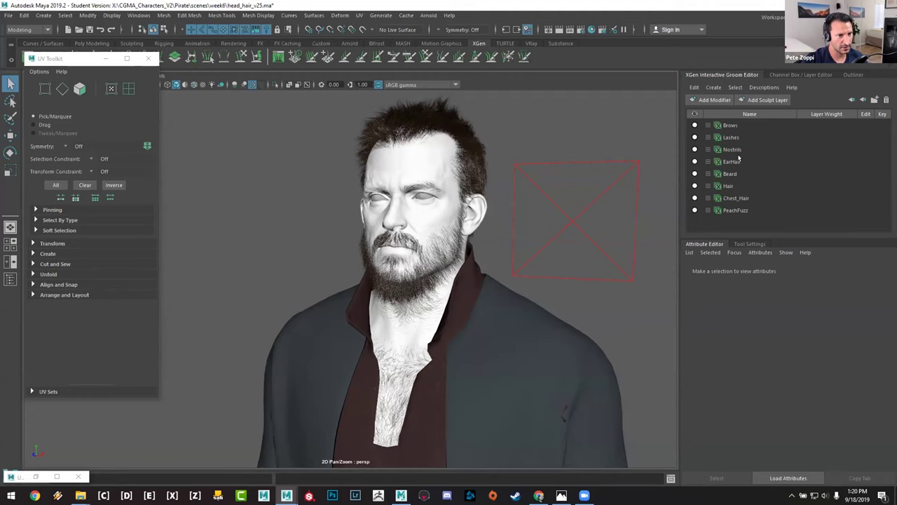
scroll(468, 160, up, 5)
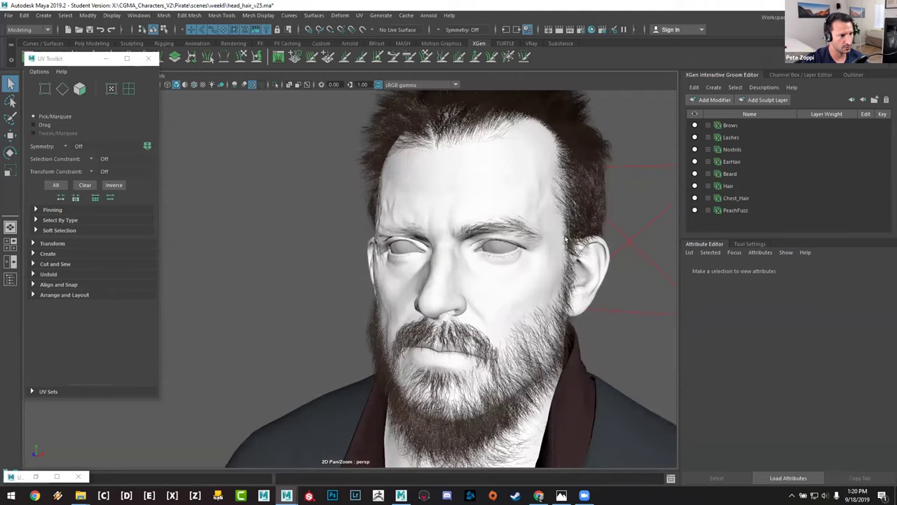
alt+drag(543, 239, 731, 147)
scroll(612, 238, up, 5)
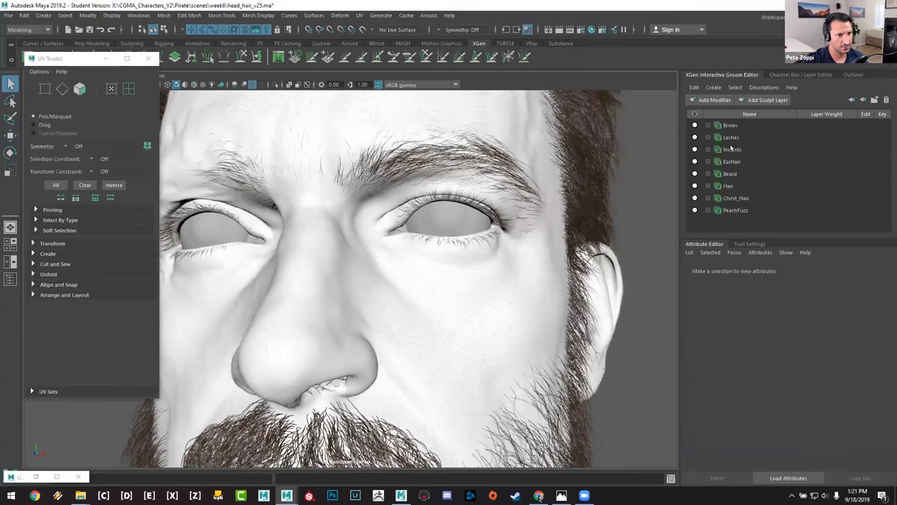
click(695, 137)
click(694, 149)
click(695, 161)
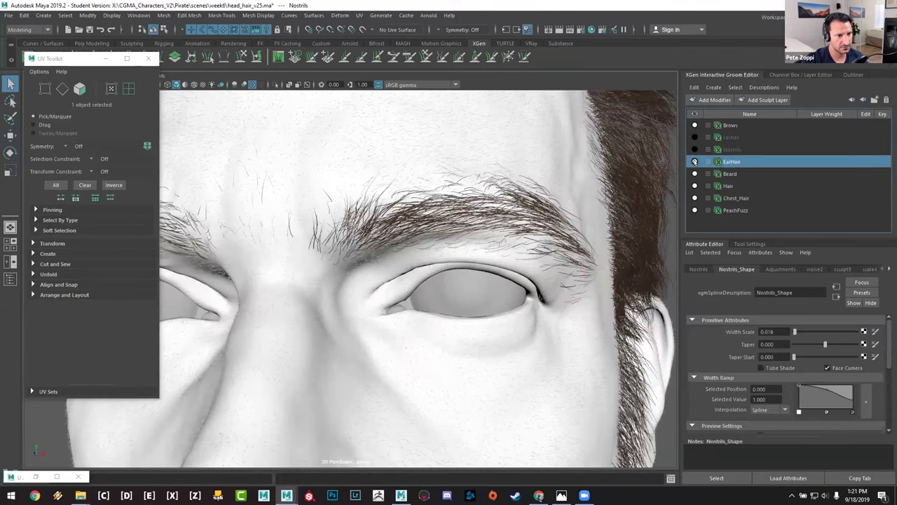
click(695, 174)
click(695, 185)
click(694, 198)
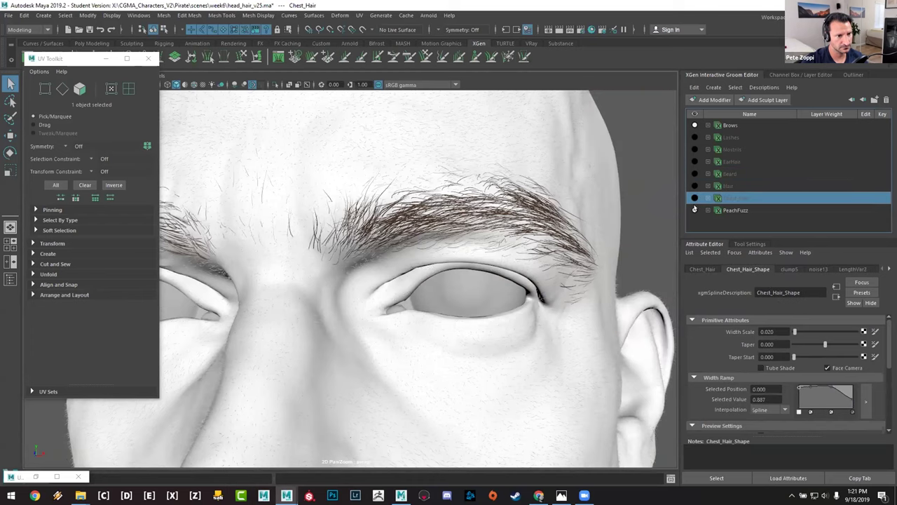
click(695, 210)
Step: Expand the Brows description and mute its sculpt9, noise, clump, Density, guide and sculpt modifiers
click(708, 125)
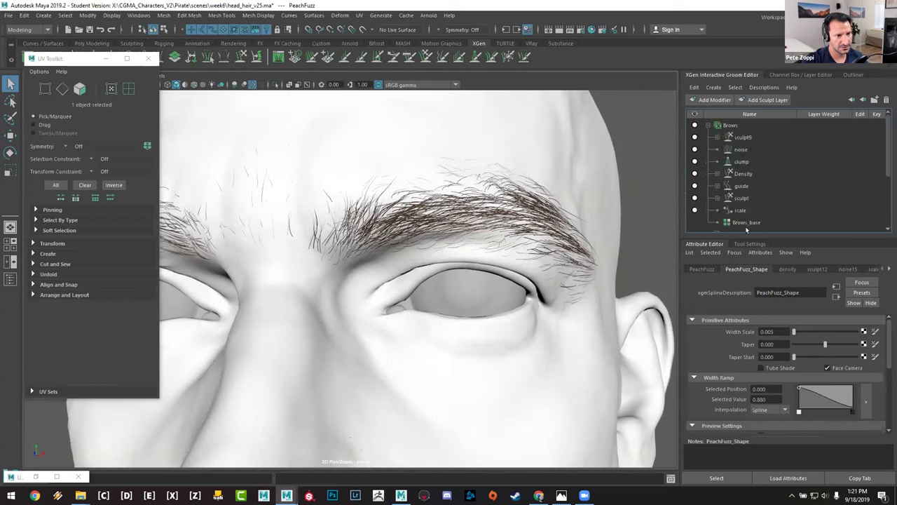
click(694, 137)
click(695, 149)
click(694, 173)
click(695, 162)
click(695, 186)
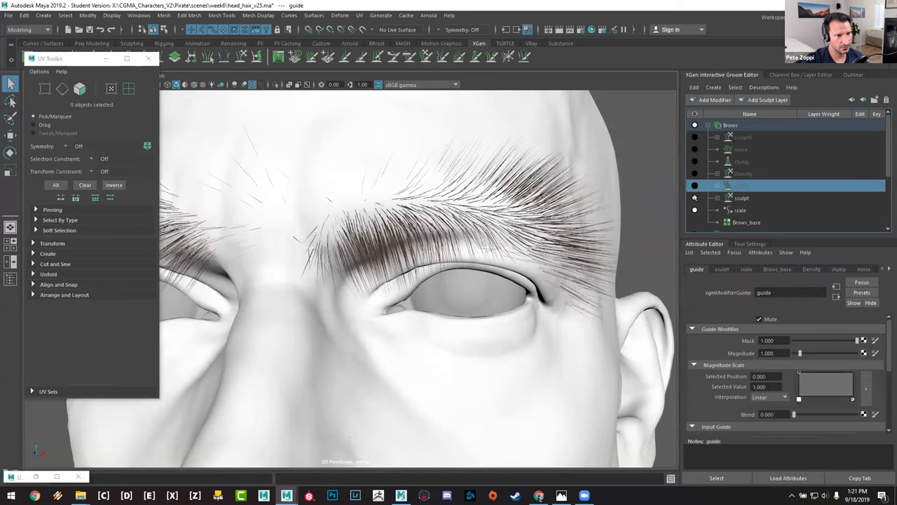
click(697, 198)
alt+drag(606, 203, 356, 208)
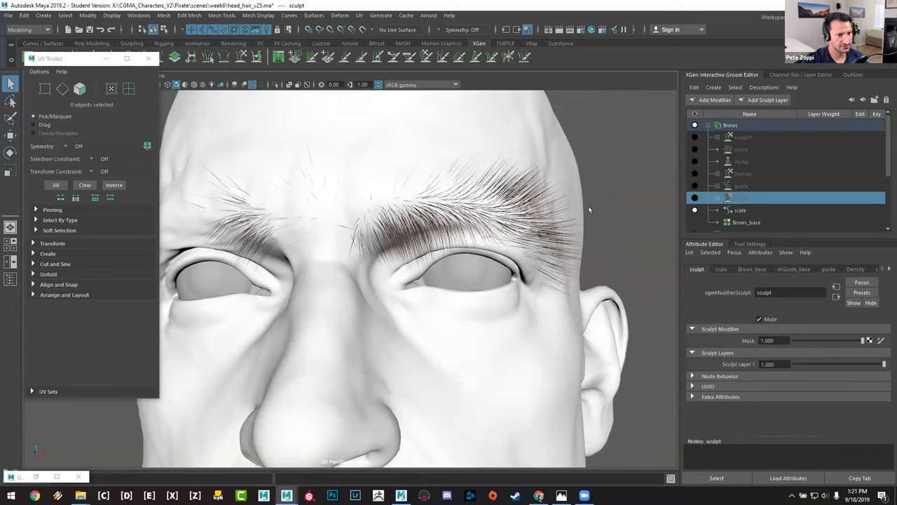
Step: Re-enable the Brows' sculpt and guide modifiers and expand the guide modifier
click(694, 198)
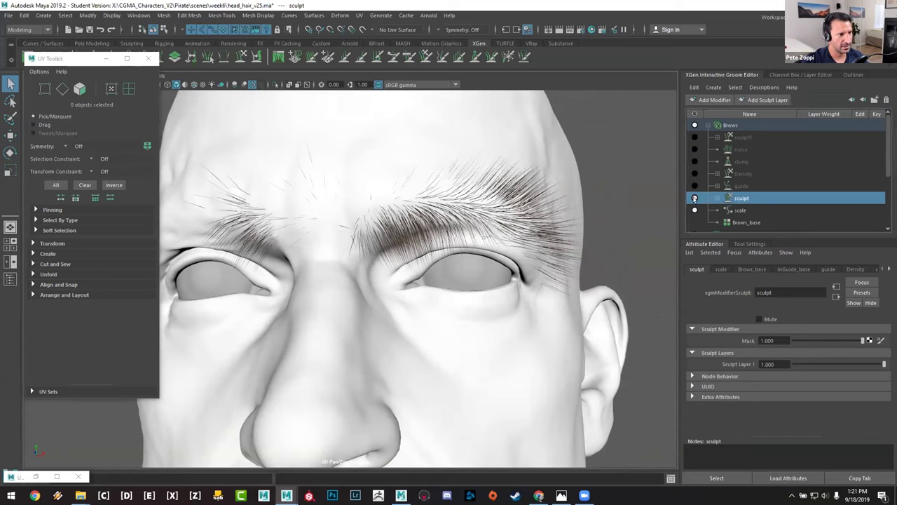
click(695, 186)
click(717, 186)
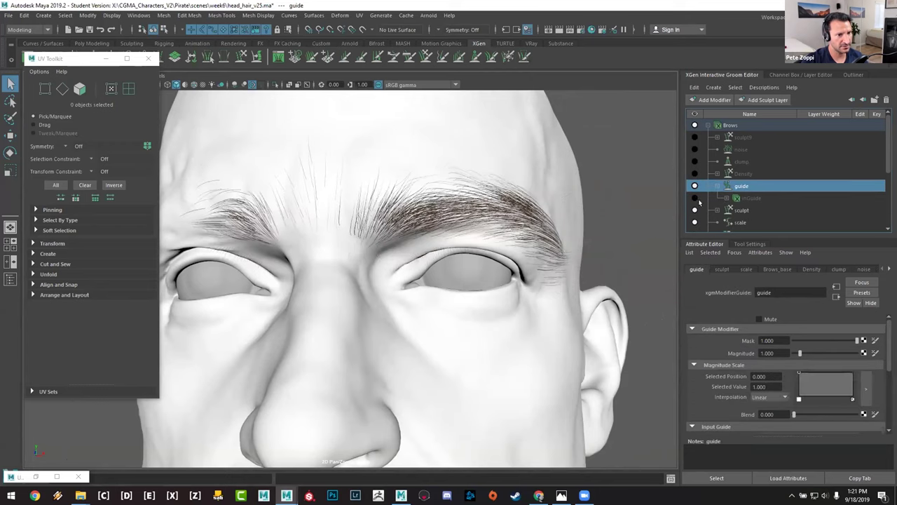
Step: Show the inGuide curves over the eyebrows, hide them again and examine the guided hairs up close
click(750, 198)
alt+drag(501, 224, 421, 202)
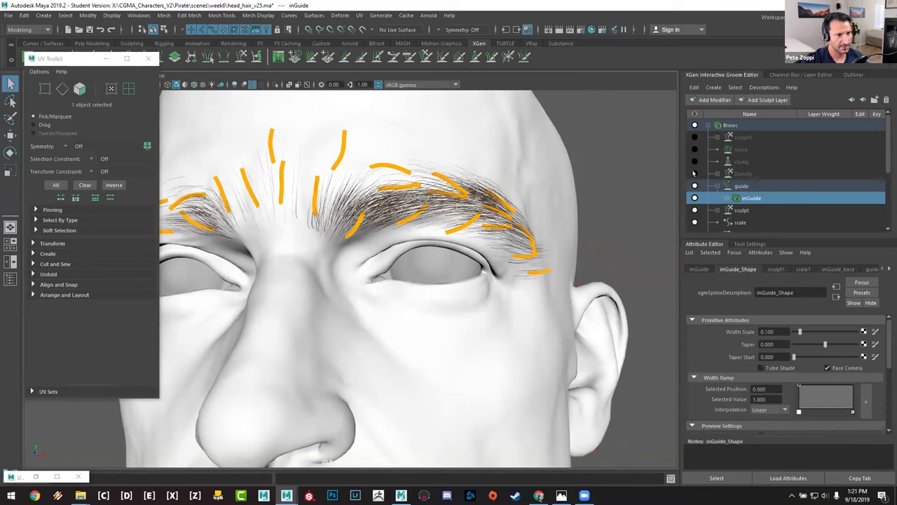
click(694, 197)
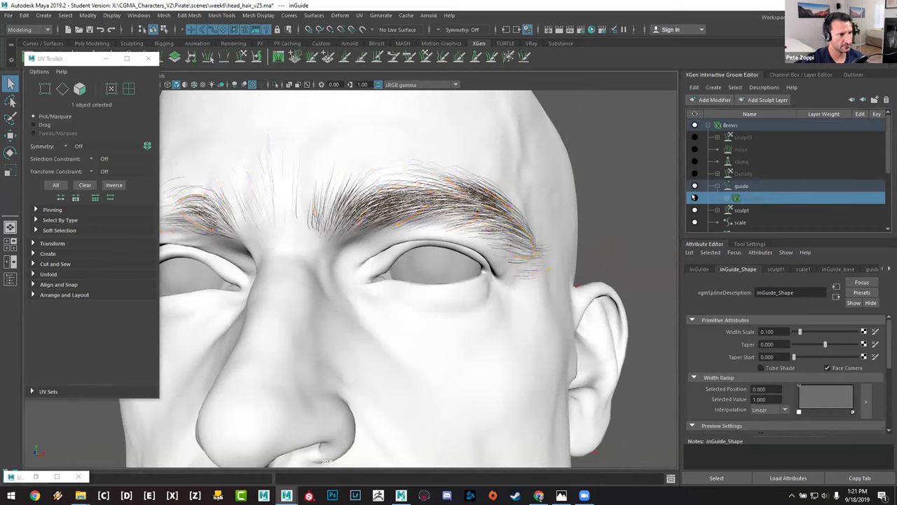
alt+drag(515, 208, 553, 224)
scroll(421, 210, up, 5)
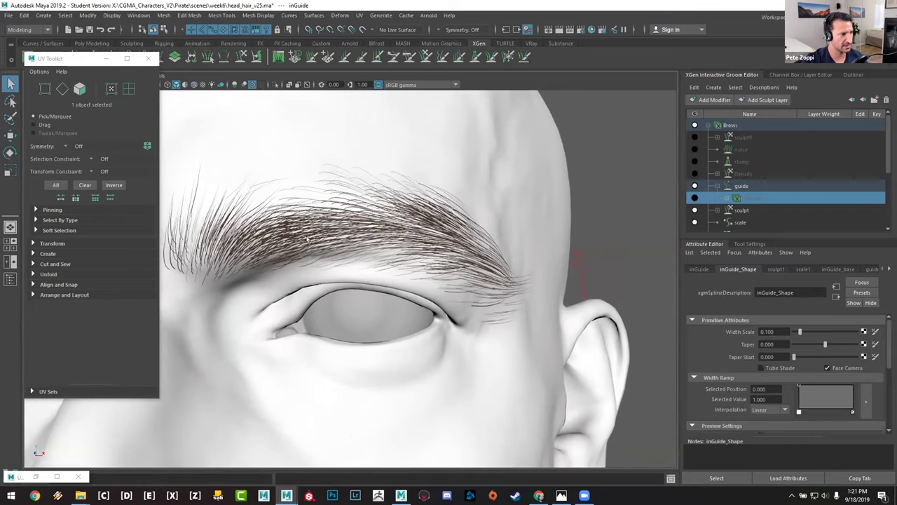
alt+drag(411, 208, 463, 194)
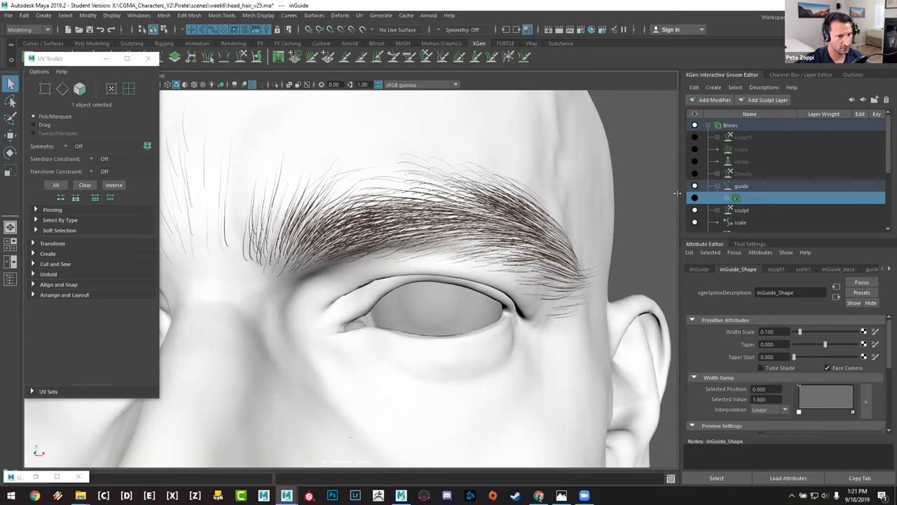
Step: Re-enable the Brows' Density modifier, check the available modifier types and expand Density to its sculpt layer
click(695, 173)
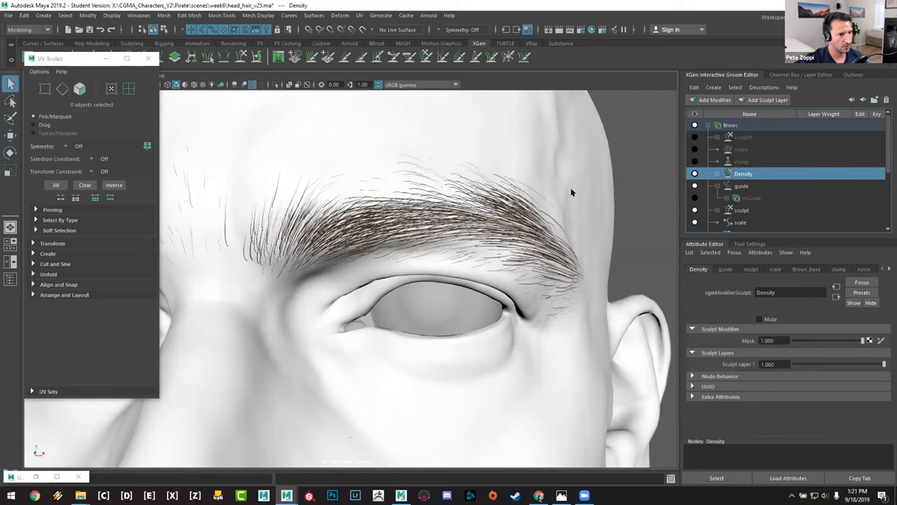
click(717, 100)
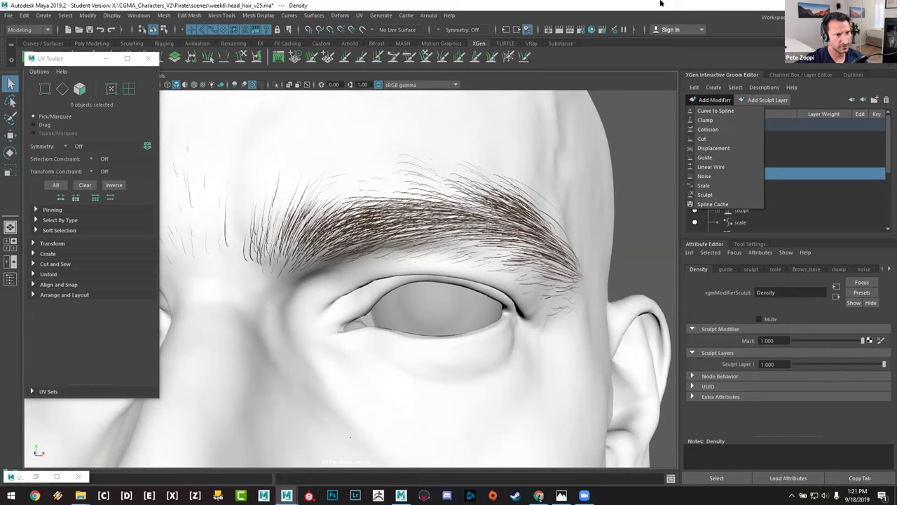
key(Escape)
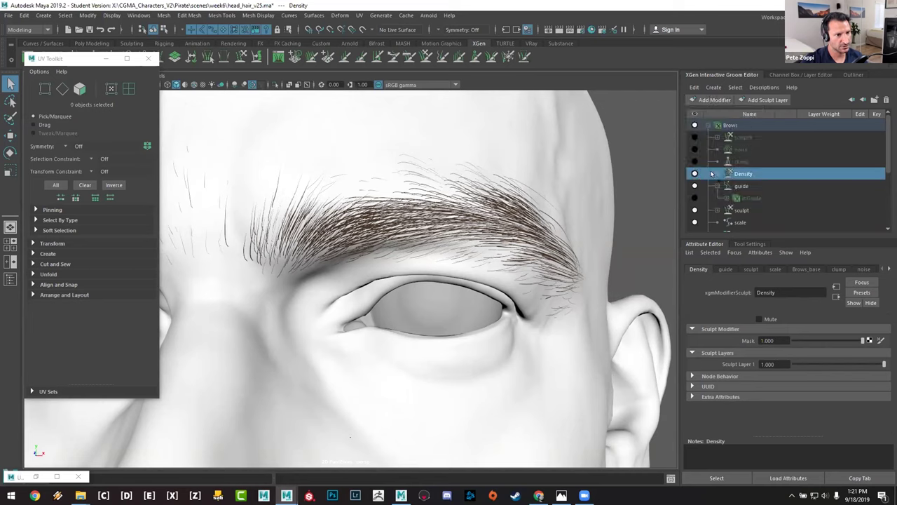
click(718, 173)
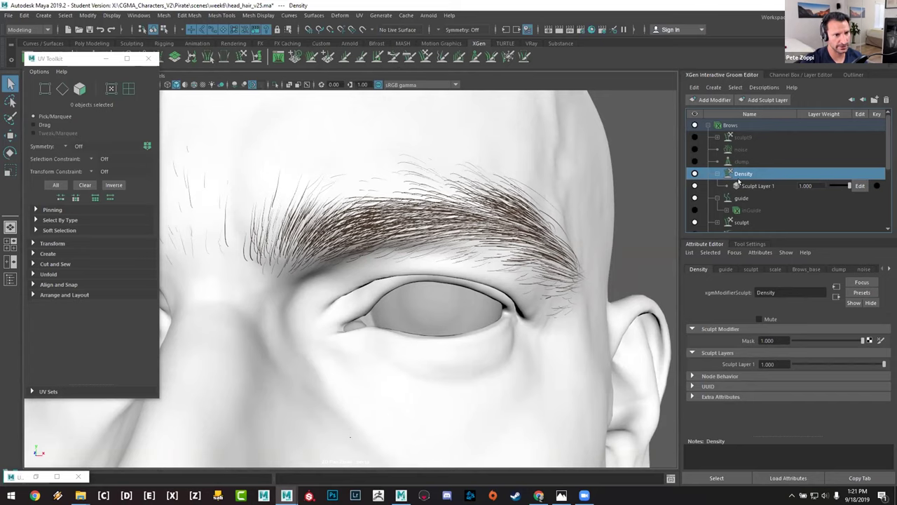
Step: Compare the eyebrow with the Density modifier switched off and on from several close angles
alt+drag(502, 203, 645, 181)
click(693, 173)
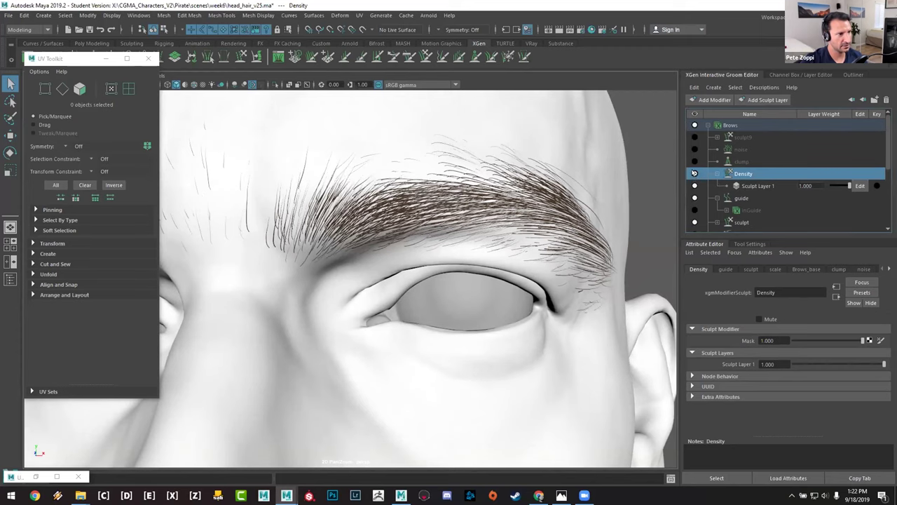
click(694, 173)
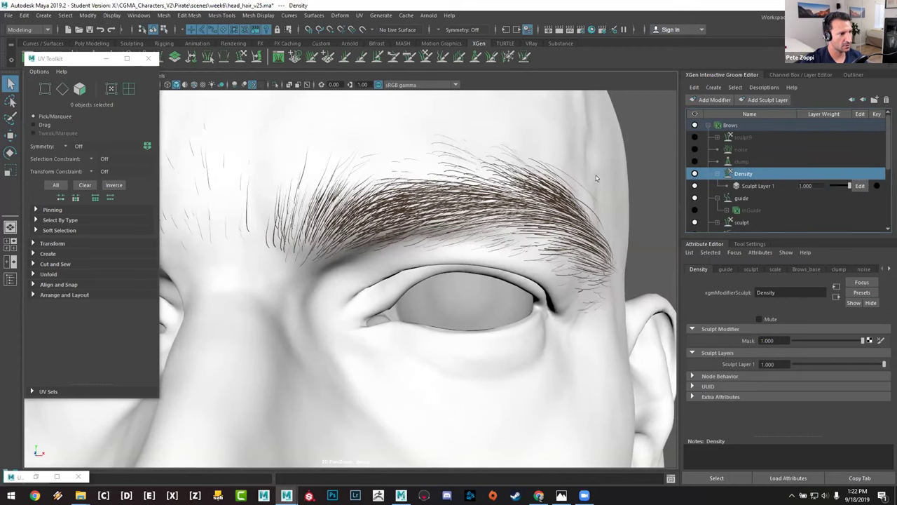
alt+drag(559, 193, 596, 186)
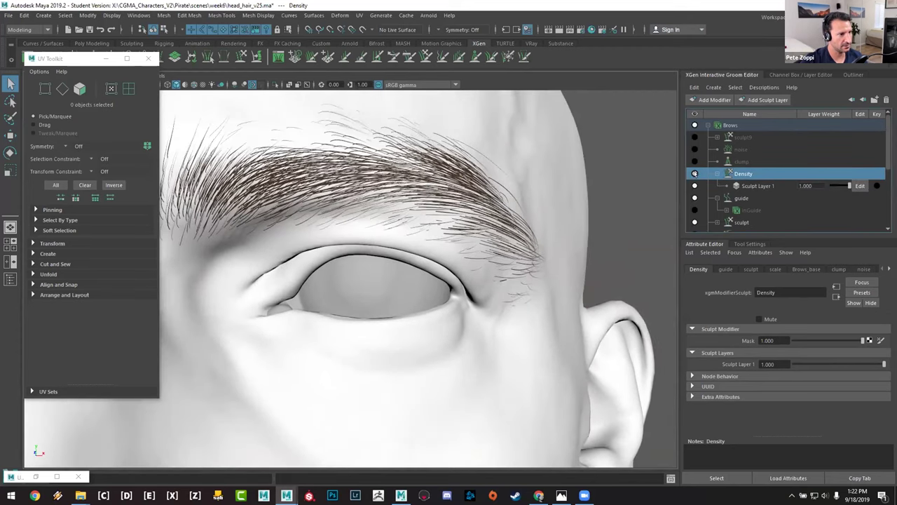
click(694, 173)
click(694, 173)
alt+drag(593, 215, 634, 204)
alt+drag(539, 216, 487, 211)
Step: Re-enable the Brows' clump, noise and sculpt9 modifiers one after another
click(694, 161)
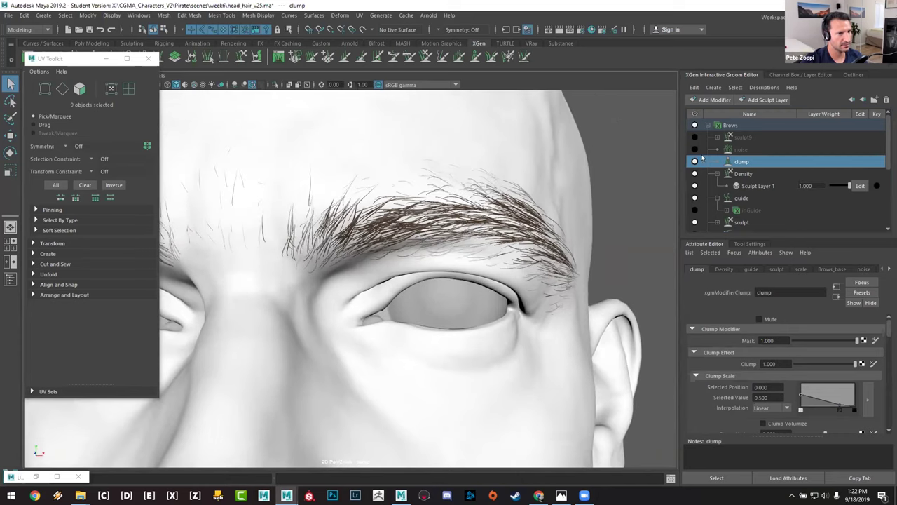
click(695, 149)
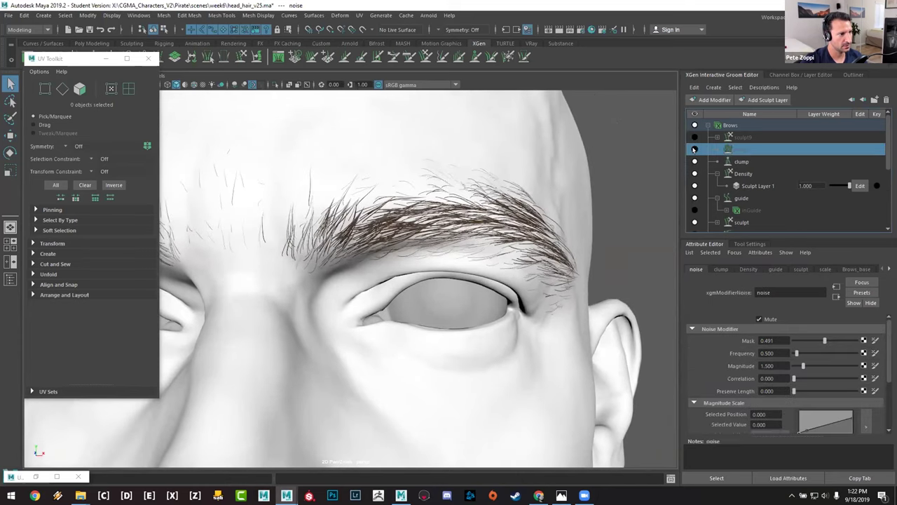
alt+drag(603, 185, 545, 226)
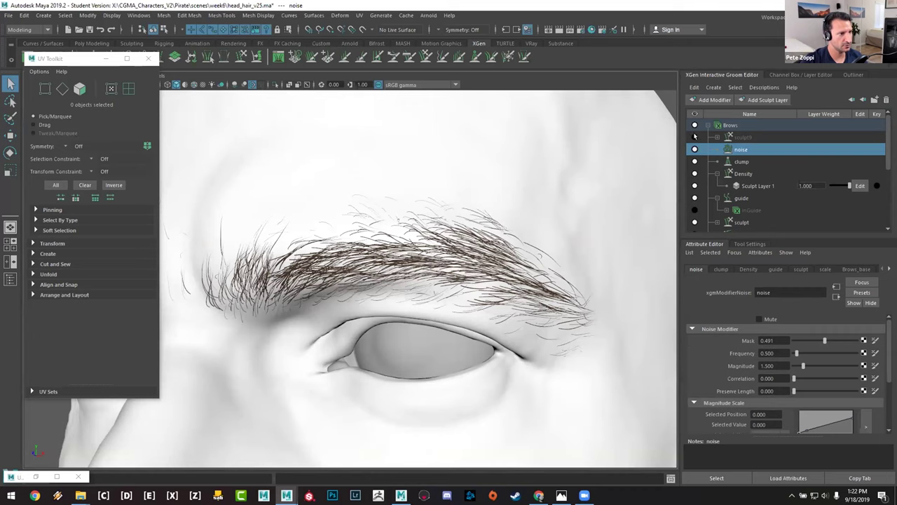
click(694, 137)
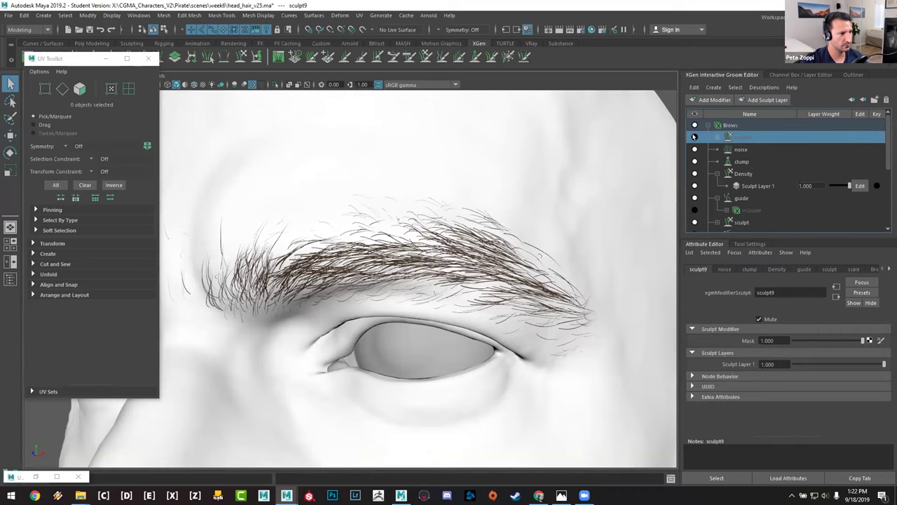
alt+drag(501, 211, 504, 238)
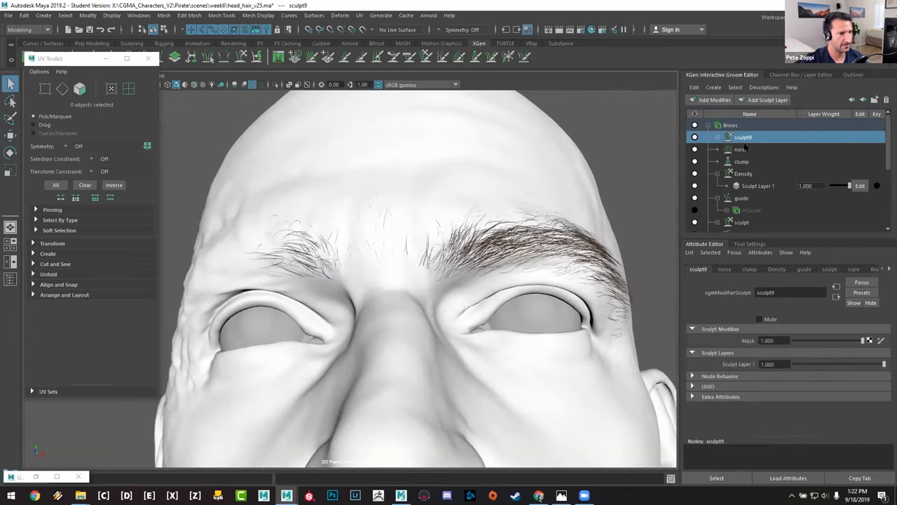
Step: Compare the stray hairs at the eyebrow's outer end with the sculpt9 modifier switched off and on
click(695, 137)
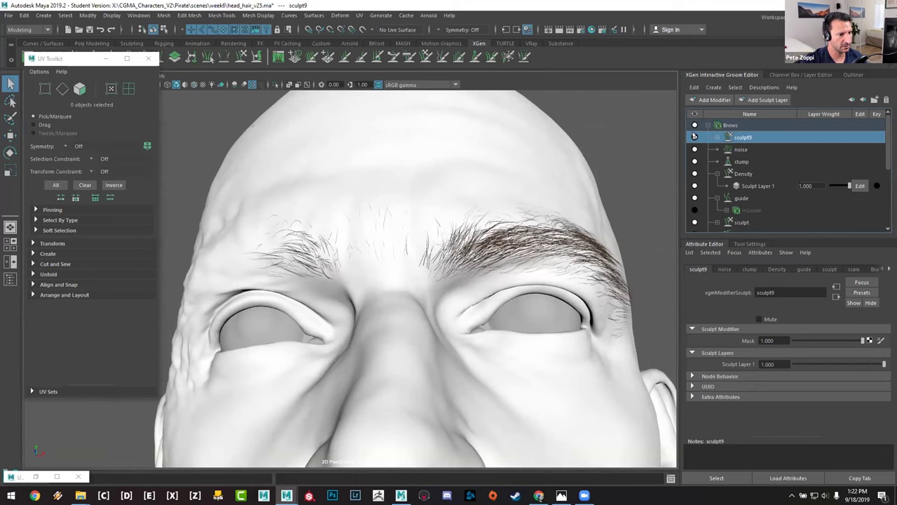
alt+drag(490, 232, 426, 357)
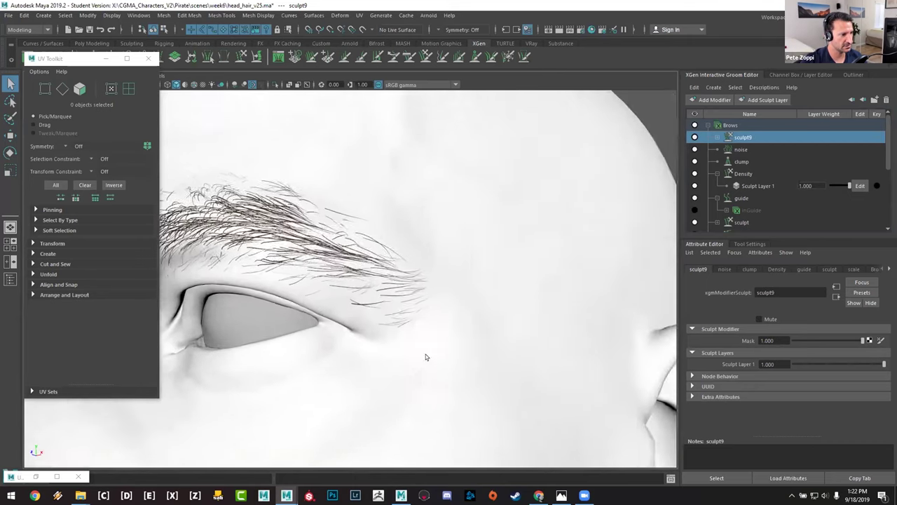
scroll(425, 357, up, 5)
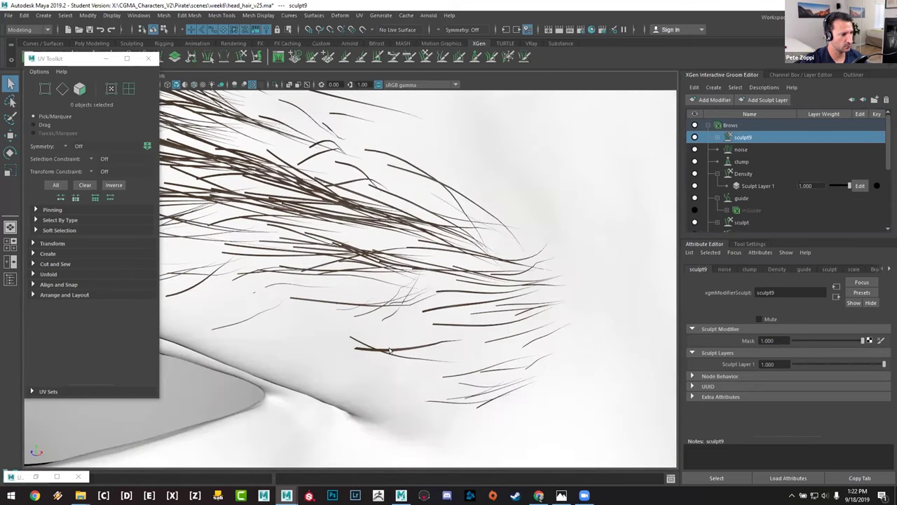
click(693, 137)
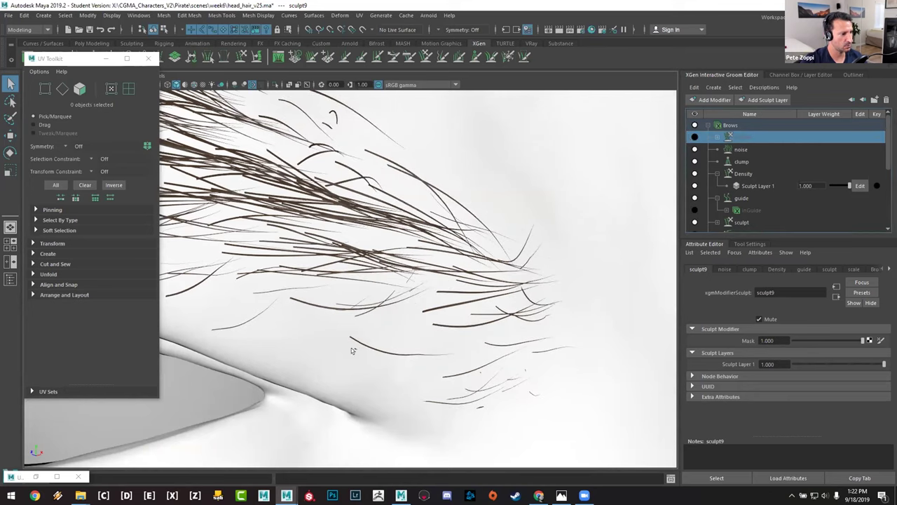
click(694, 136)
click(694, 136)
click(694, 136)
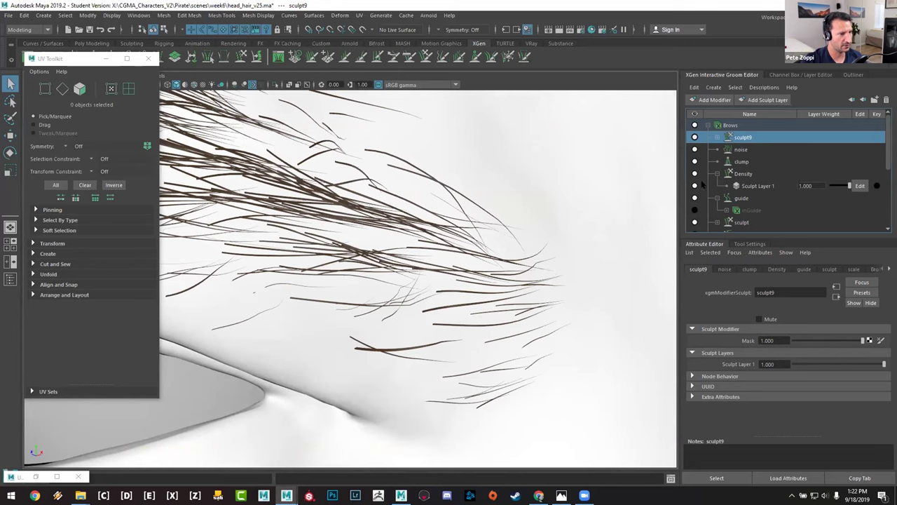
scroll(429, 284, down, 5)
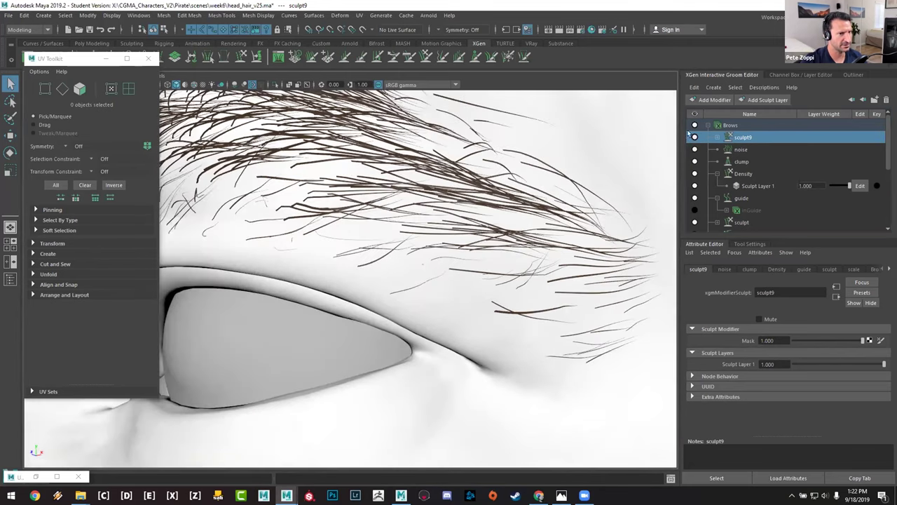
click(693, 136)
click(694, 136)
Step: Return to a wider view of the eyebrows and collapse the Brows description's modifier stack
scroll(477, 213, down, 6)
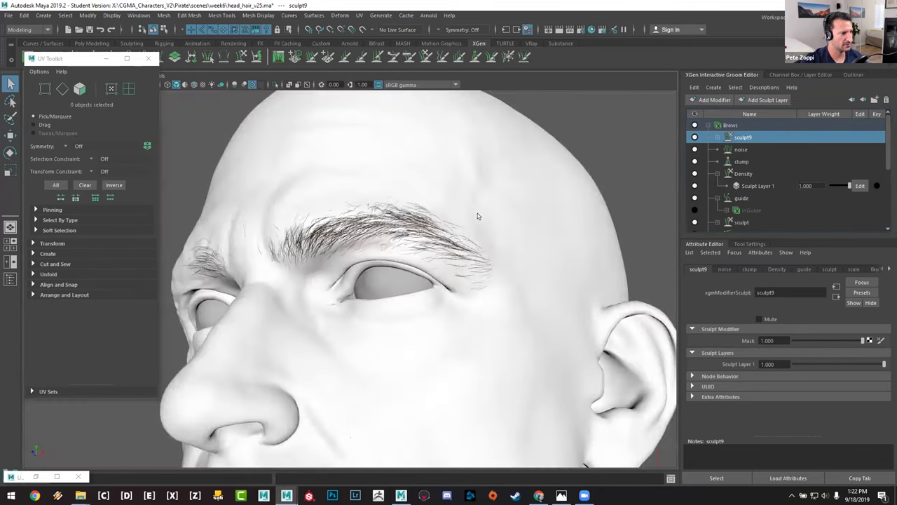
scroll(456, 226, up, 2)
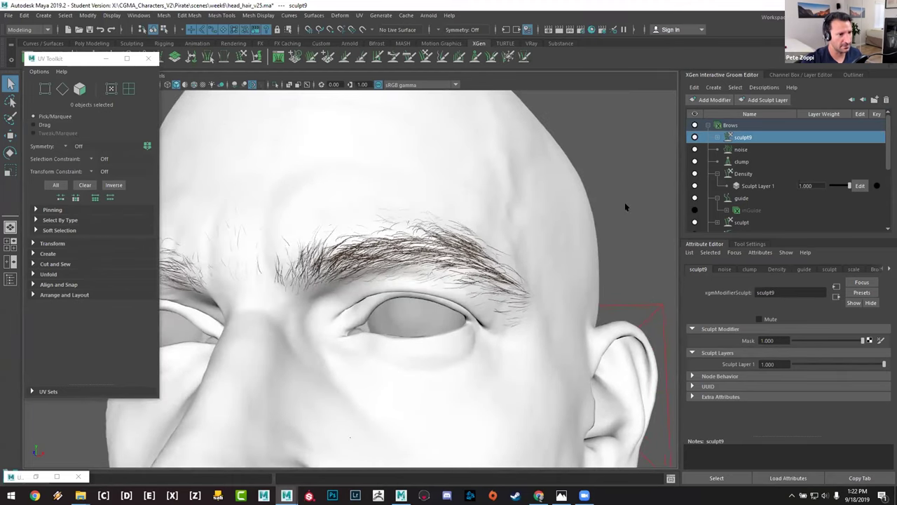
click(707, 125)
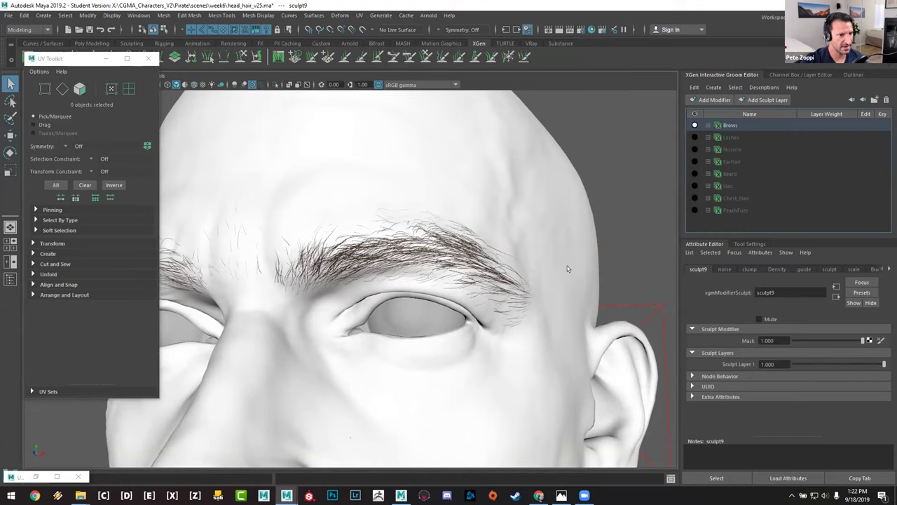
Step: Show the Nostrils description, frame the nostrils up close and expand the description's modifier stack
alt+drag(567, 269, 731, 226)
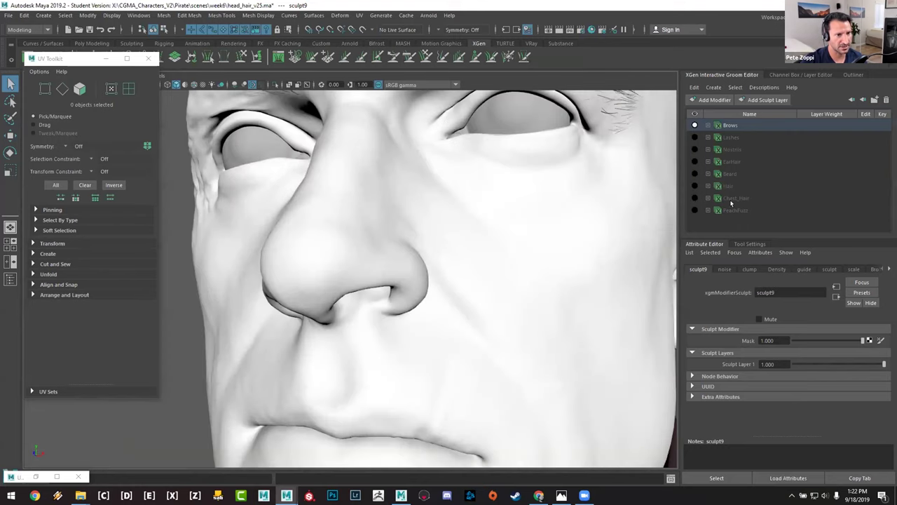
click(694, 150)
alt+drag(519, 215, 467, 198)
alt+right_drag(467, 198, 511, 295)
click(708, 149)
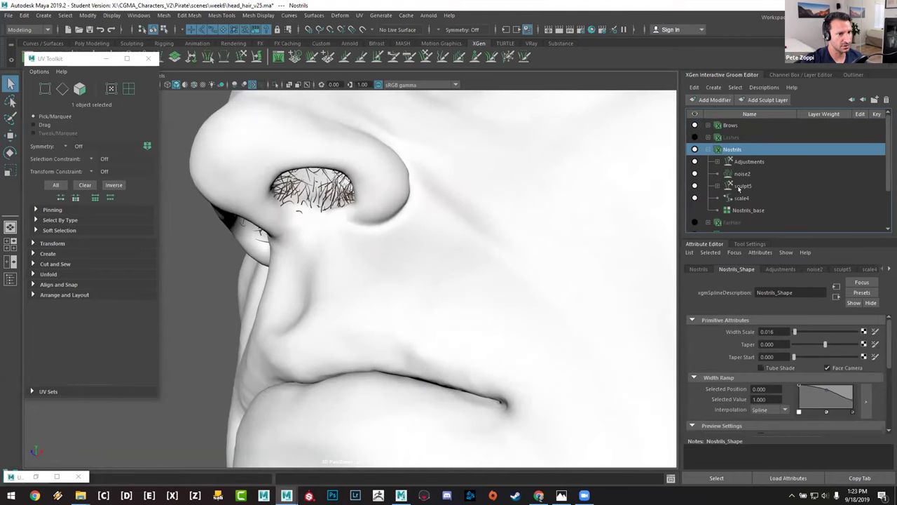
Step: Check the effect of the Nostrils' sculpt5 and Adjustments modifiers up close, then view the whole face from several angles
click(694, 185)
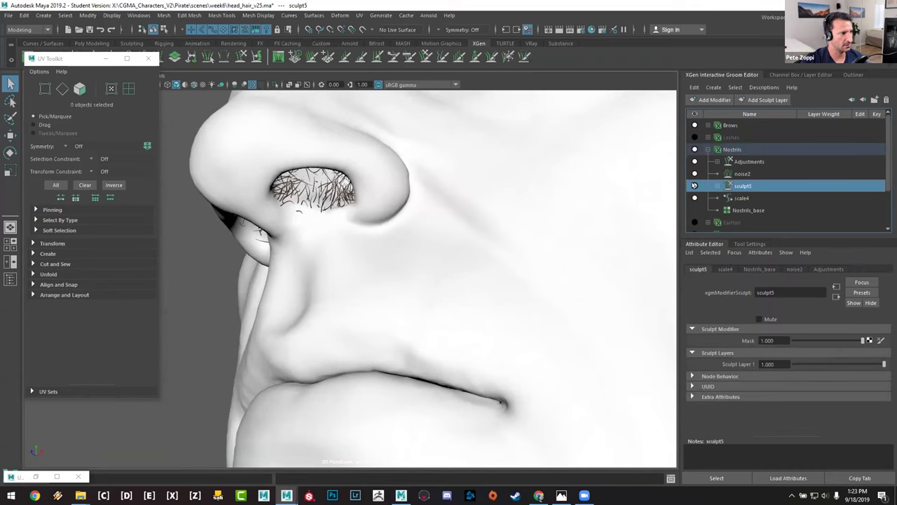
click(694, 162)
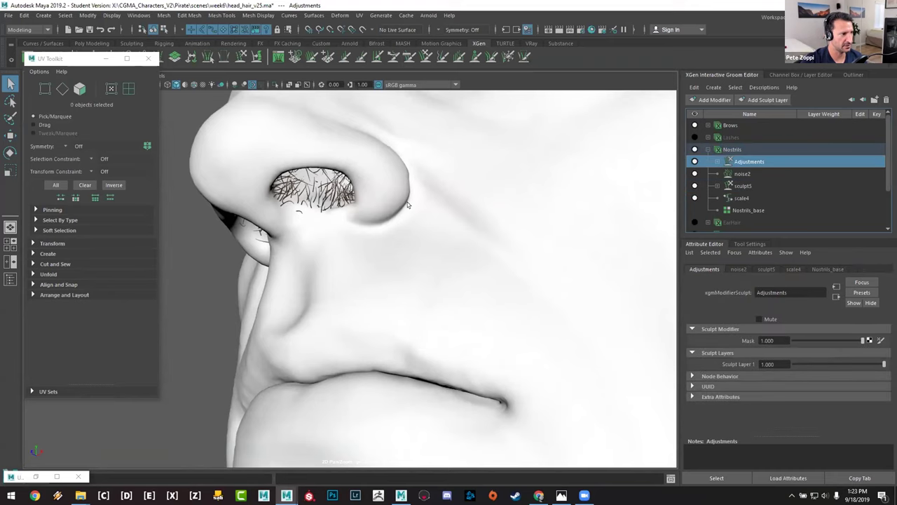
scroll(411, 194, down, 10)
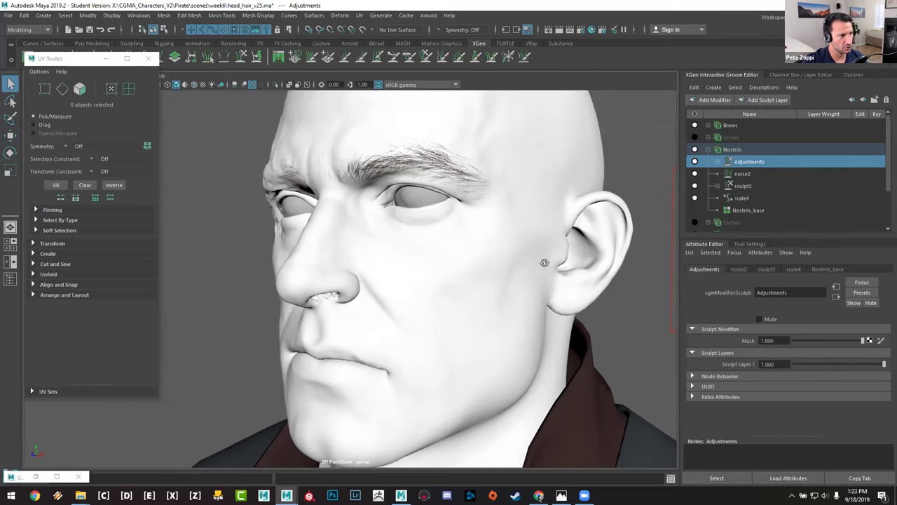
alt+drag(544, 262, 596, 242)
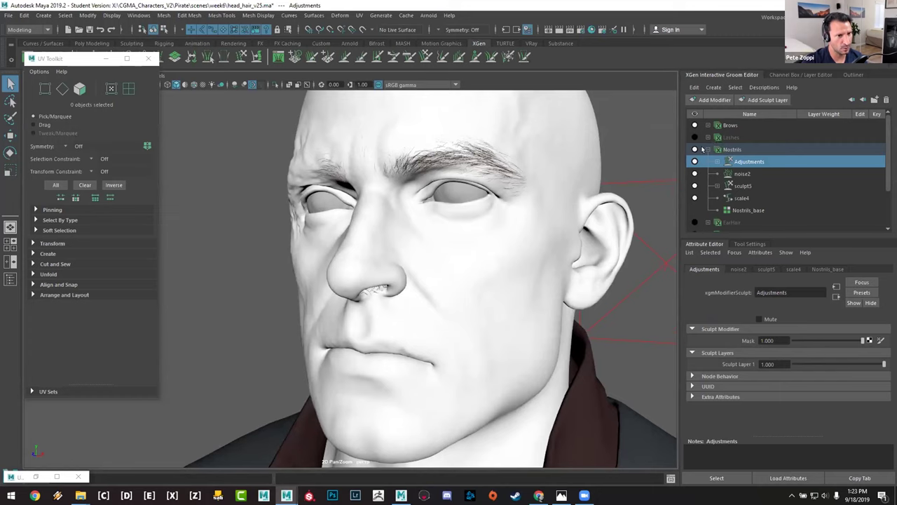
alt+drag(447, 223, 478, 234)
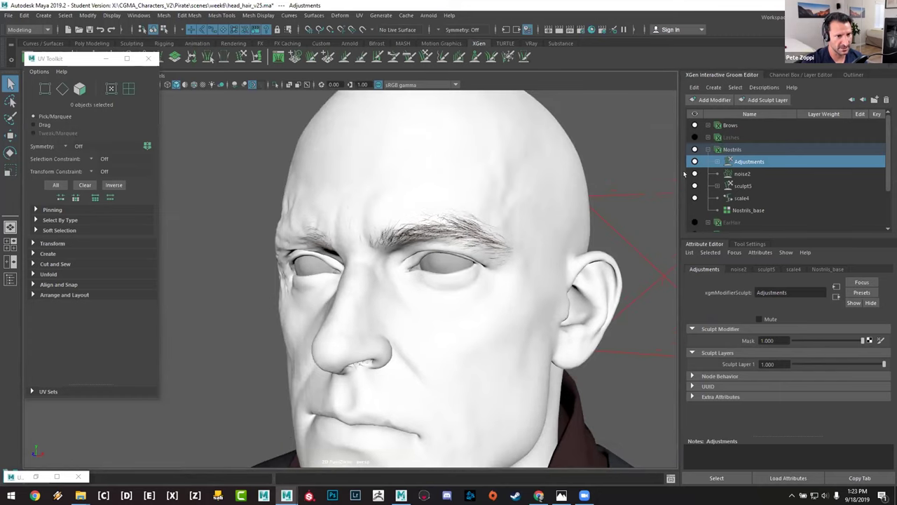
alt+drag(497, 343, 621, 273)
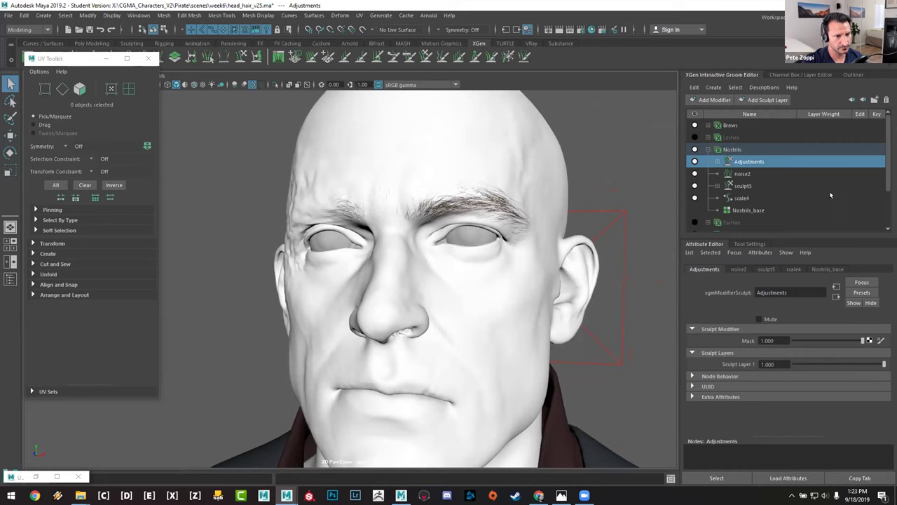
scroll(883, 185, down, 1)
scroll(882, 181, up, 2)
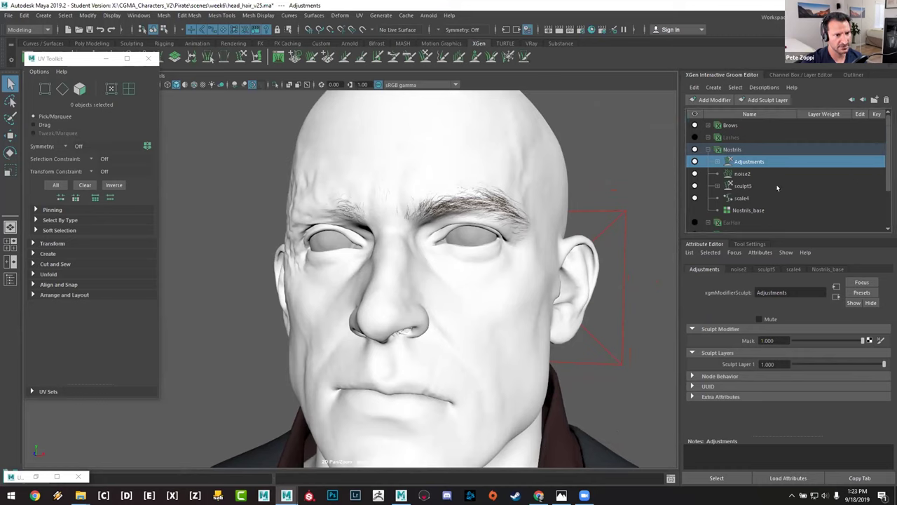
Step: Inspect the CV Count setting of Nostrils_base and return to a front view of the head
click(750, 210)
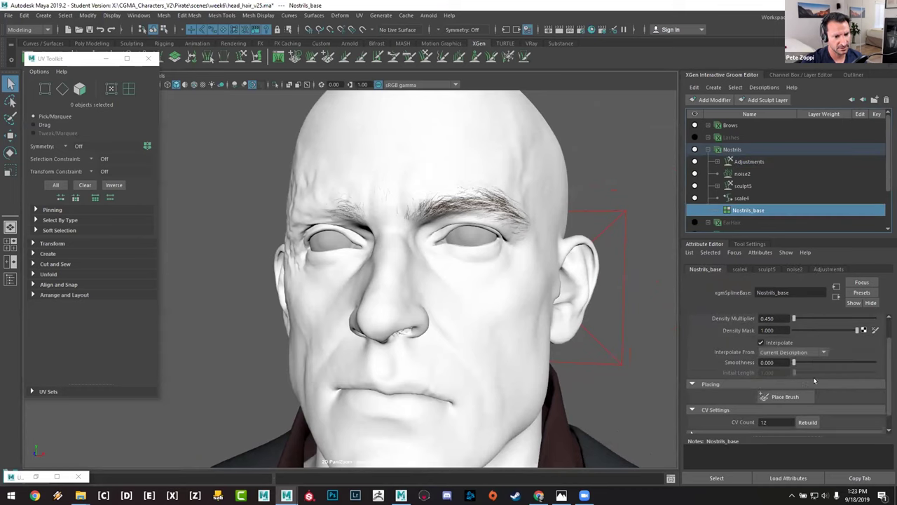
double_click(771, 422)
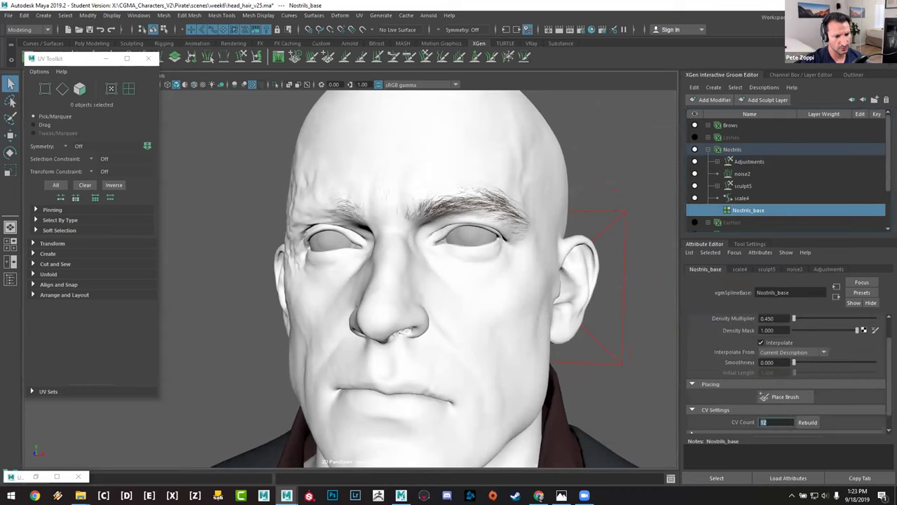
alt+drag(527, 236, 485, 241)
scroll(639, 285, down, 3)
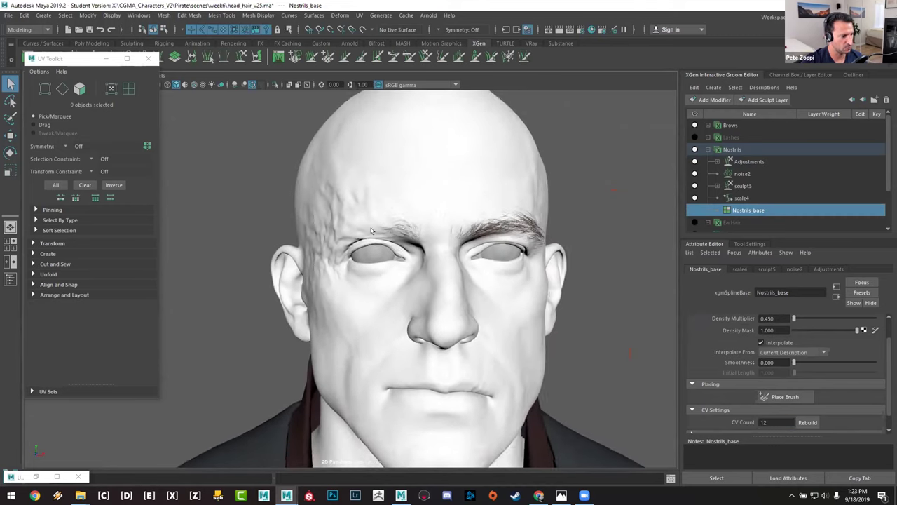
Step: Switch to Mudbox and open the recent sculpt Head_Sculpt_03
click(401, 495)
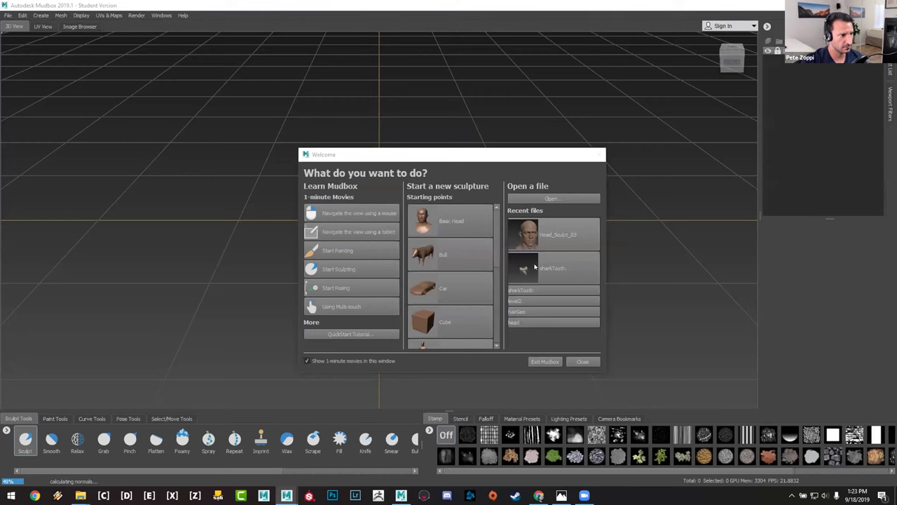
mouse_move(255, 469)
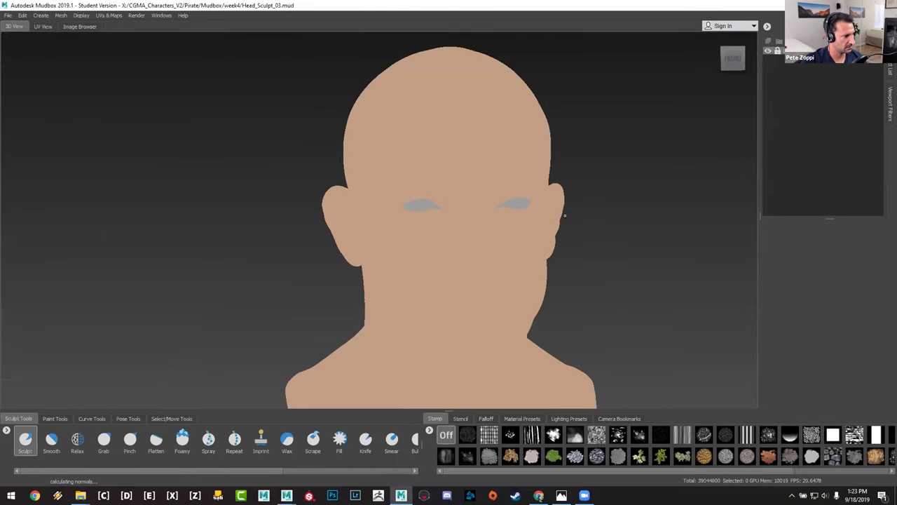
alt+drag(564, 215, 530, 201)
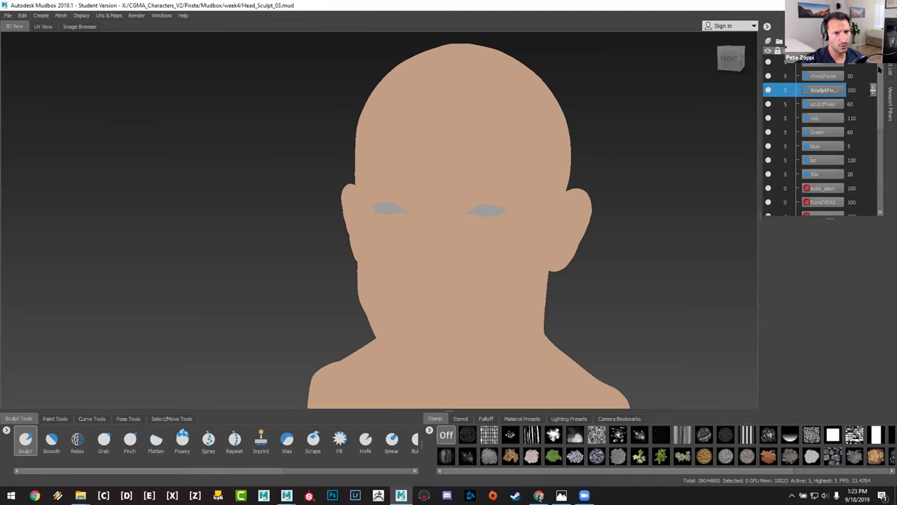
Step: Switch the head from flat to lit shading and frame the skin detail around the nose and scarred cheek
right_click(639, 163)
click(631, 147)
alt+drag(449, 281, 393, 280)
alt+right_drag(392, 281, 462, 365)
alt+drag(462, 365, 434, 365)
alt+right_drag(435, 365, 463, 393)
mouse_move(880, 66)
mouse_down()
mouse_move(879, 117)
mouse_move(881, 67)
mouse_up()
click(869, 89)
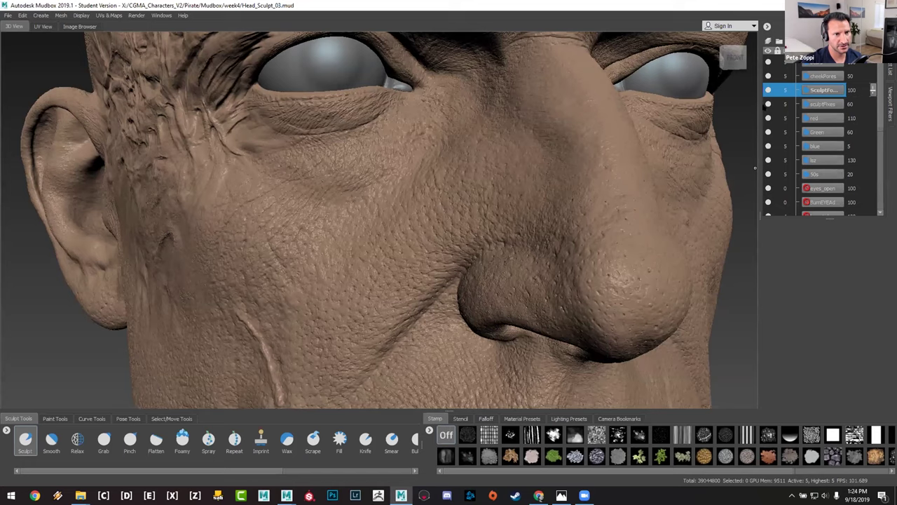
Step: Compare the skin with the cheekPores sculpt layer hidden and shown, then view the opposite cheek up close
click(768, 76)
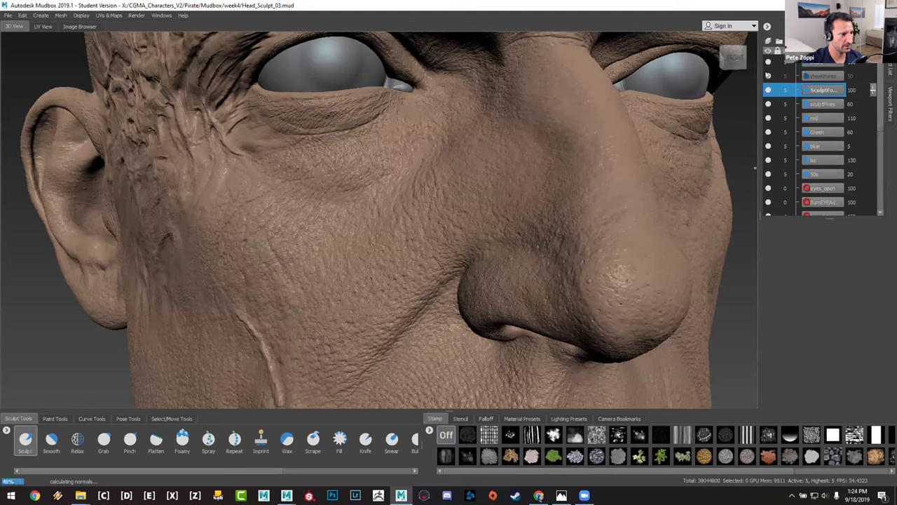
click(767, 75)
alt+drag(755, 167, 547, 172)
alt+right_drag(547, 172, 448, 175)
alt+drag(448, 175, 732, 157)
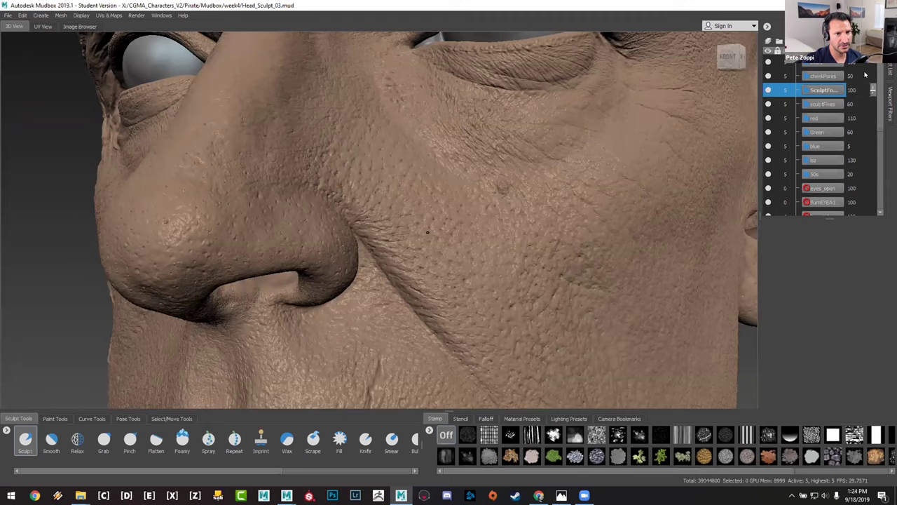
Step: Select the cheekPores sculpt layer and choose the Mask brush
double_click(851, 76)
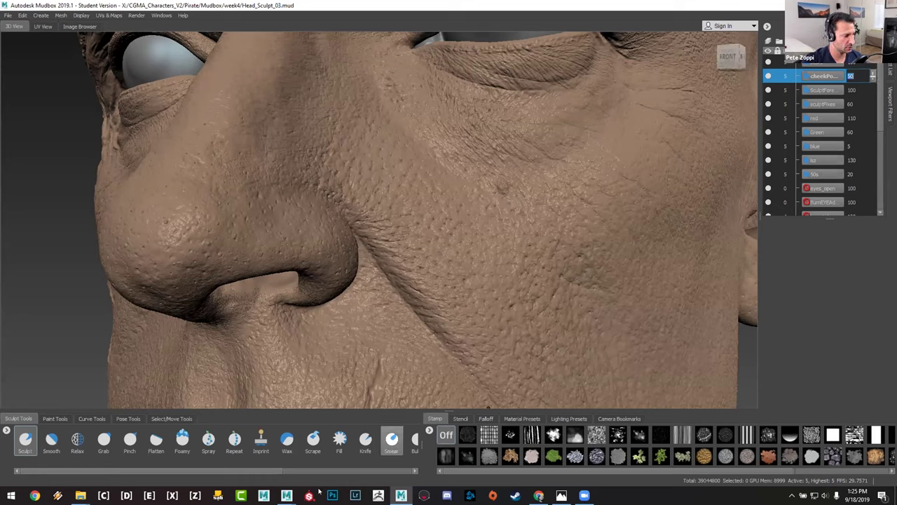
drag(218, 474, 347, 473)
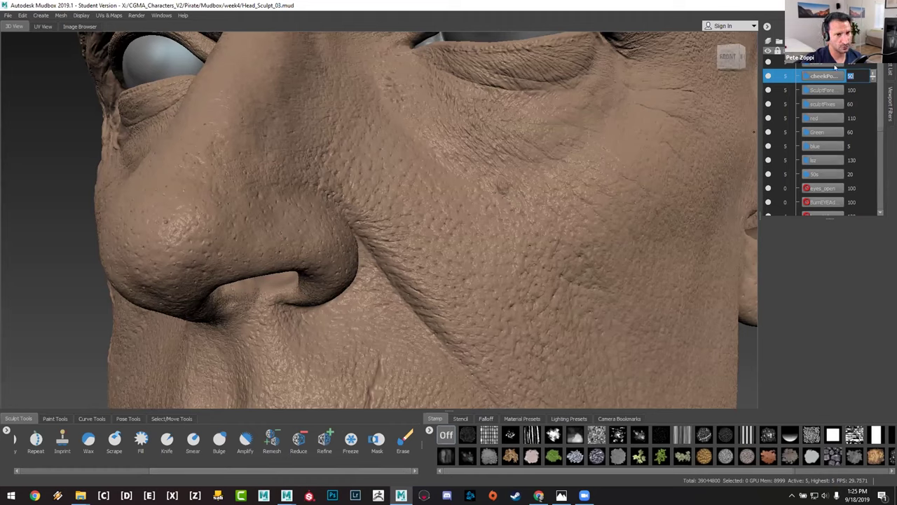
click(385, 444)
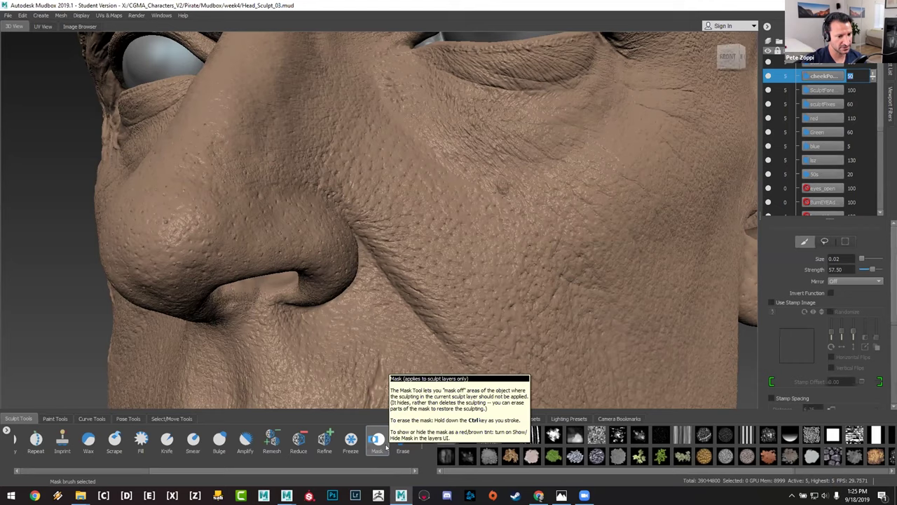
Step: Examine the sculpted pores and wrinkles across the cheek, nose and eye area from several angles
mouse_move(421, 316)
alt+mouse_down()
mouse_move(454, 259)
mouse_move(491, 260)
alt+mouse_up()
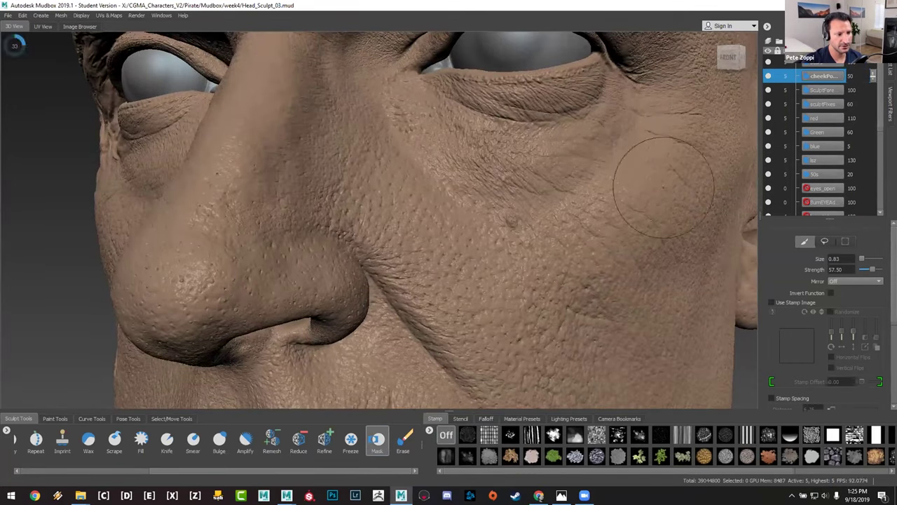
alt+drag(455, 226, 417, 214)
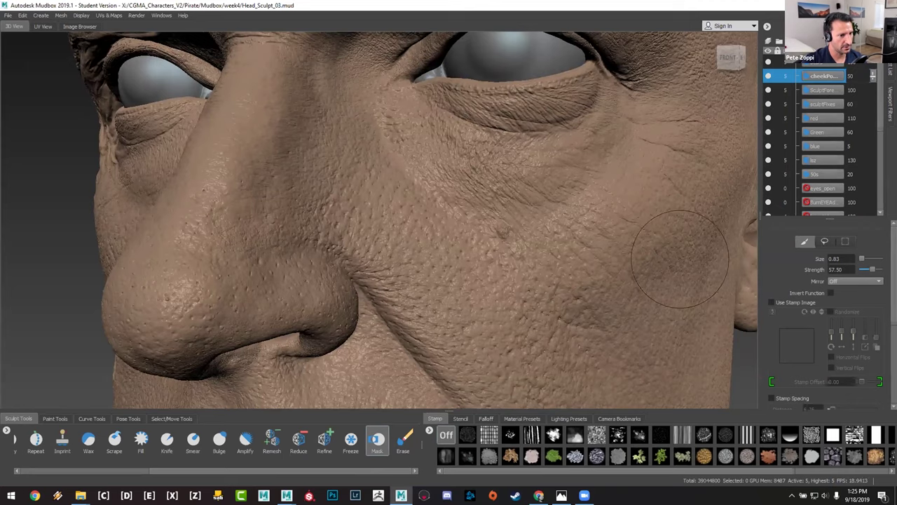
key(q)
alt+drag(489, 198, 657, 352)
key(q)
mouse_move(720, 350)
alt+mouse_down()
mouse_move(542, 265)
mouse_move(471, 250)
alt+mouse_up()
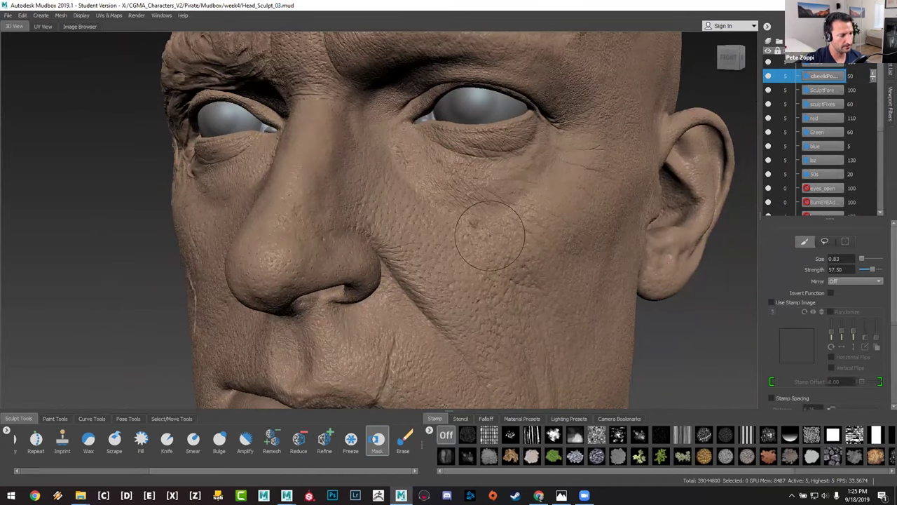
alt+drag(525, 216, 299, 232)
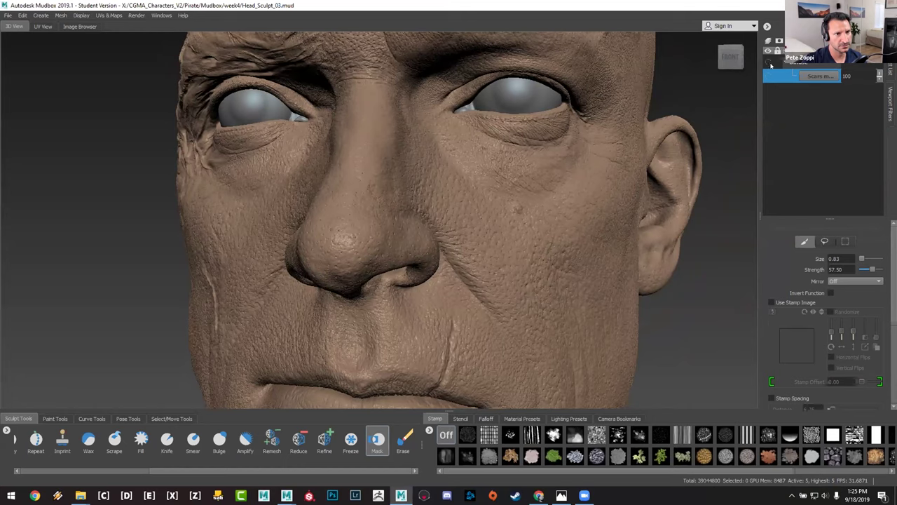
Step: Show the paint channel containing the Scars layer and switch the head to flat lighting
click(770, 63)
right_click(705, 190)
click(701, 177)
mouse_move(529, 238)
alt+mouse_down()
mouse_move(488, 217)
mouse_move(523, 228)
alt+mouse_up()
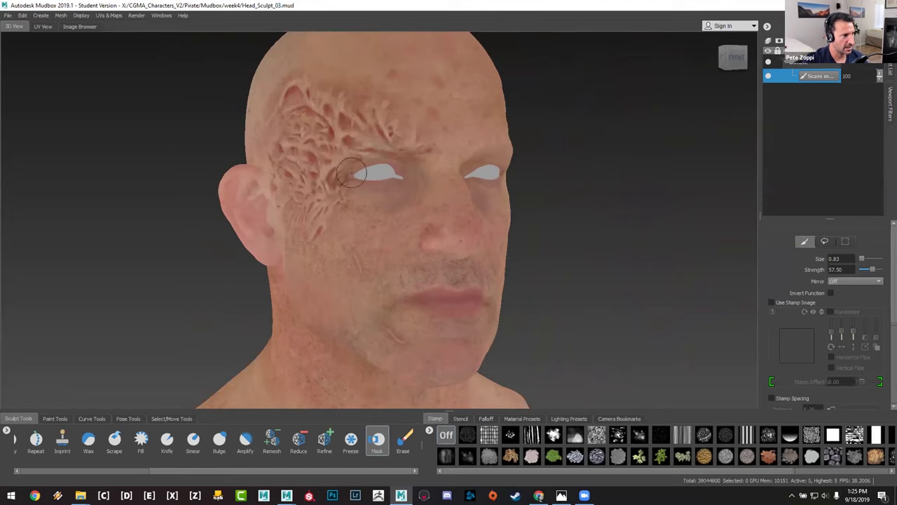
Step: Examine the painted skin color on the nose, cheeks, upper lip and ear from the front and side
mouse_move(550, 201)
alt+mouse_down()
mouse_move(518, 193)
mouse_move(474, 161)
alt+mouse_up()
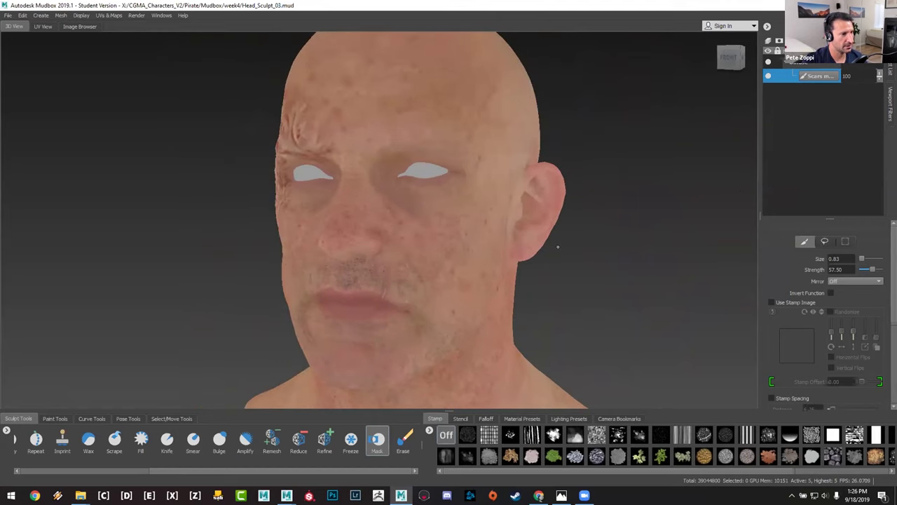
mouse_move(344, 220)
alt+mouse_down()
mouse_move(393, 219)
mouse_move(353, 216)
alt+mouse_up()
mouse_move(354, 216)
alt+right_down()
mouse_move(403, 216)
mouse_move(483, 260)
alt+right_up()
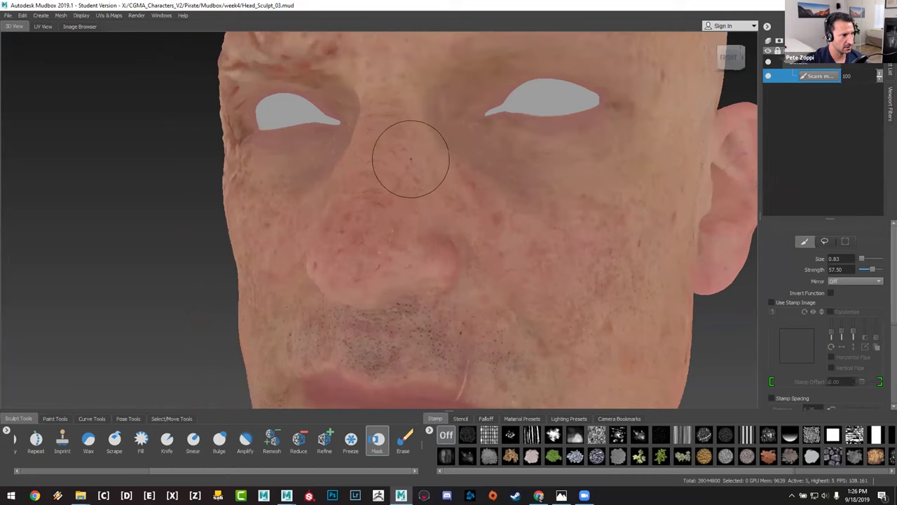
alt+drag(411, 159, 379, 186)
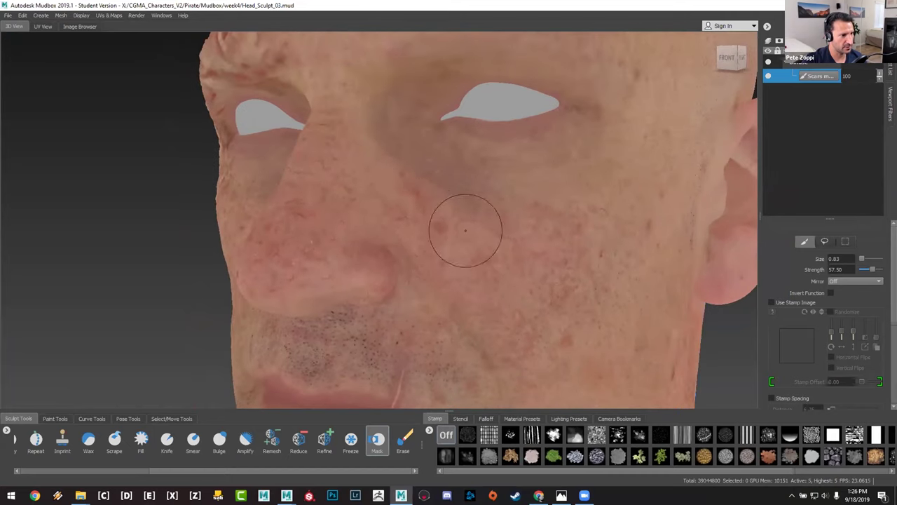
alt+drag(694, 213, 675, 184)
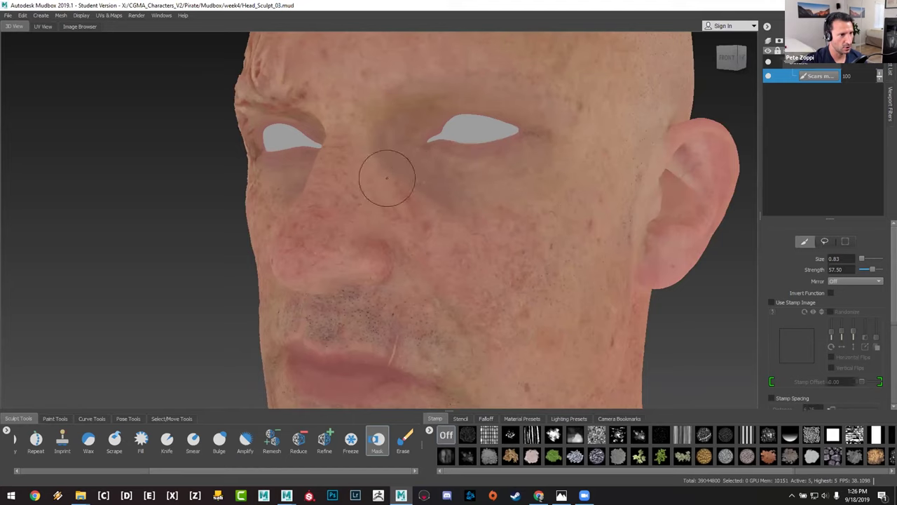
alt+drag(569, 202, 478, 175)
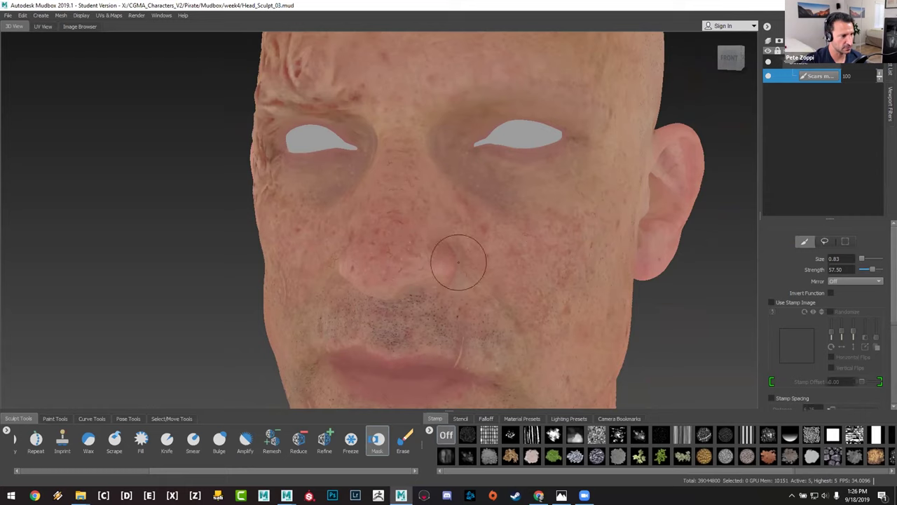
alt+drag(557, 293, 549, 268)
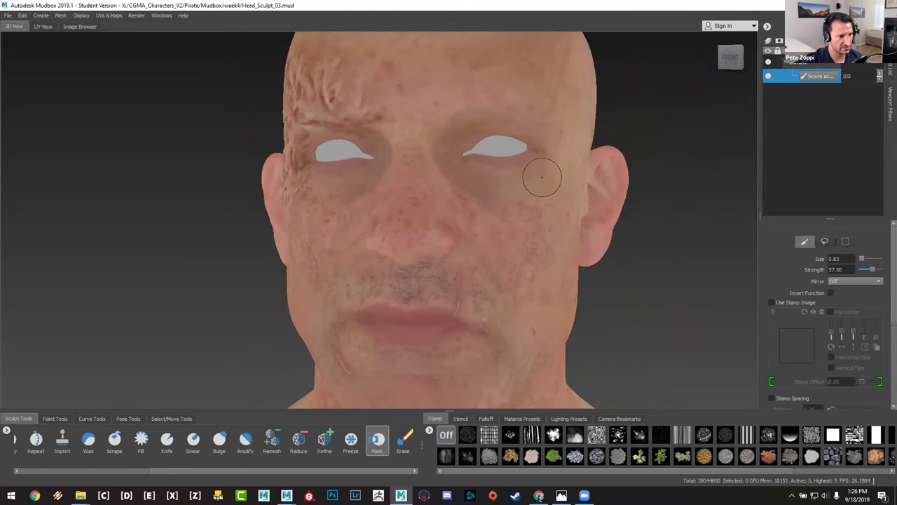
alt+drag(636, 220, 634, 224)
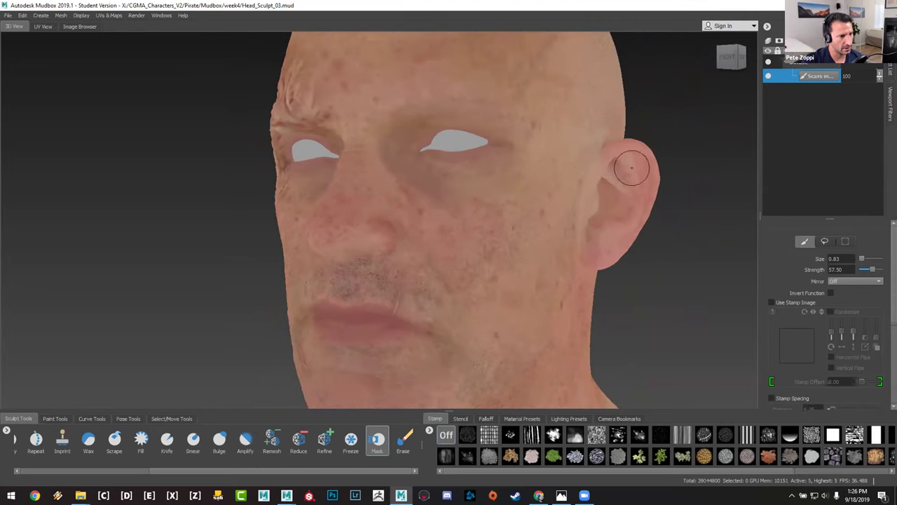
alt+drag(647, 262, 435, 157)
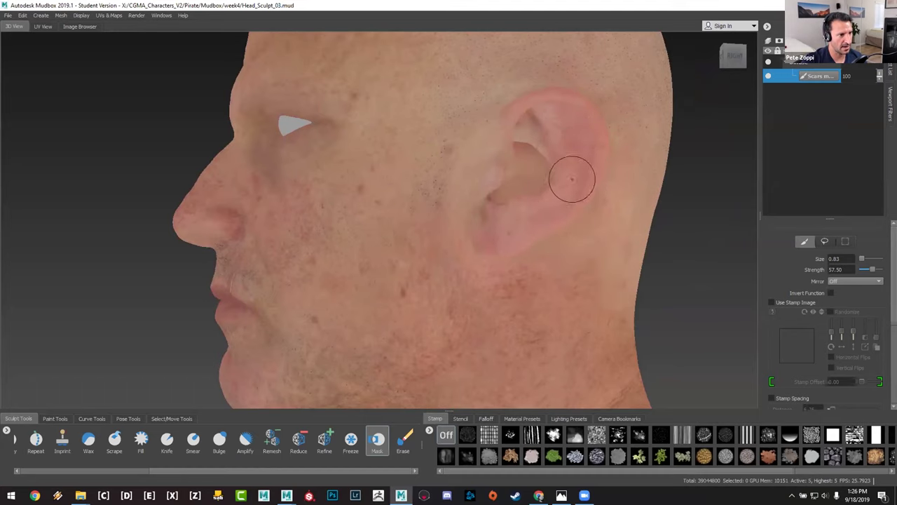
alt+drag(572, 179, 596, 174)
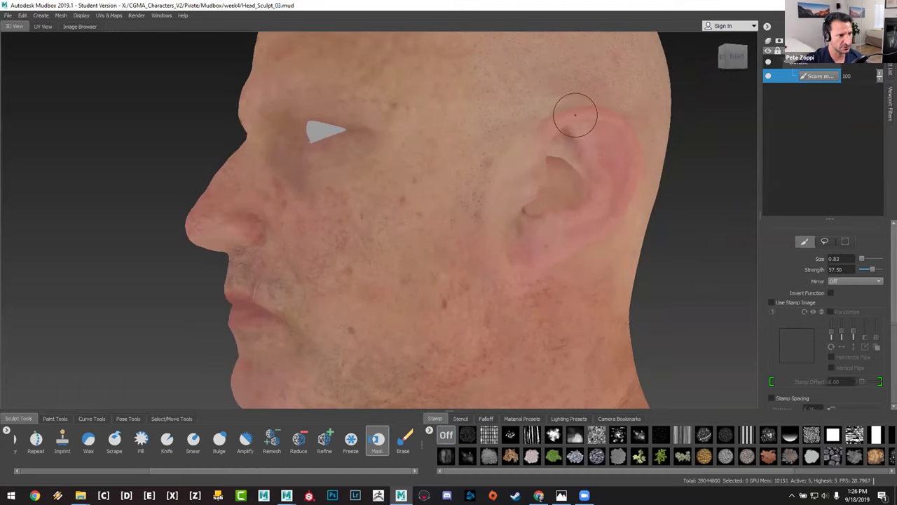
Step: Examine the painted skin on the ear, scarred temple, nose and upper lip from the side and the front
alt+drag(626, 233, 601, 131)
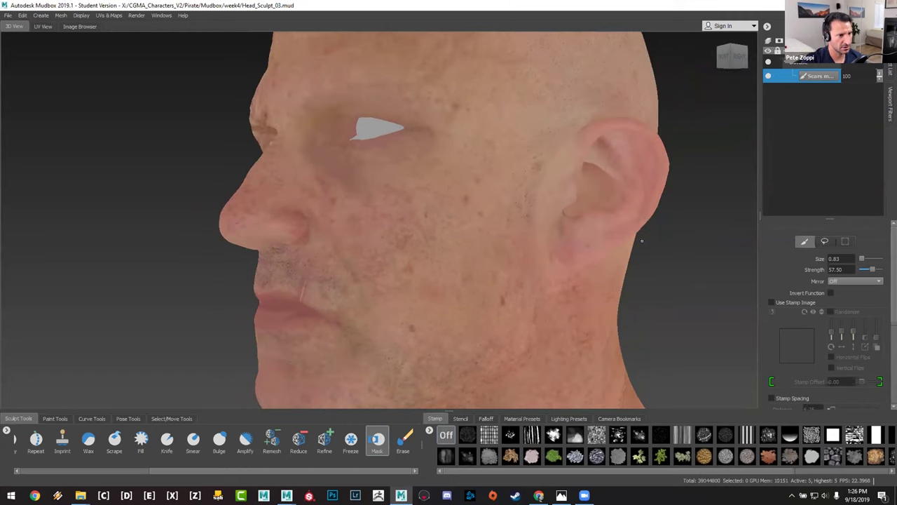
alt+drag(521, 236, 649, 247)
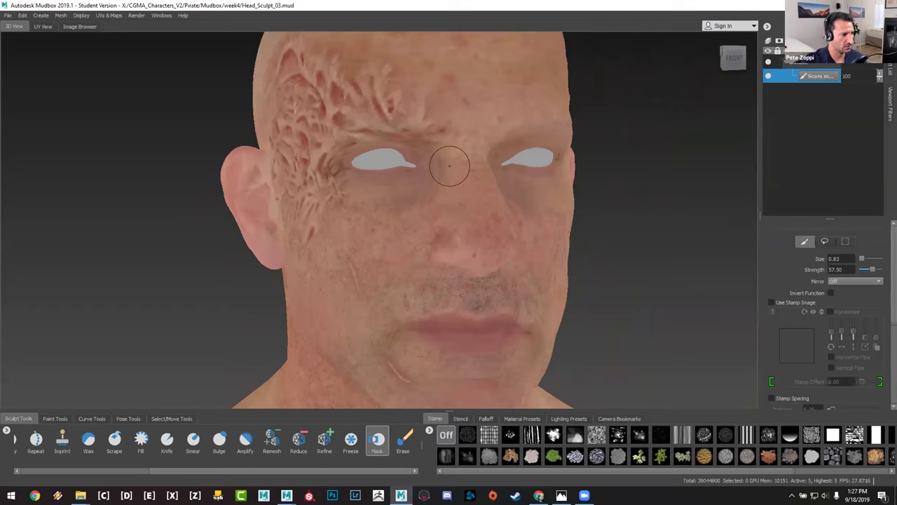
alt+drag(450, 165, 390, 231)
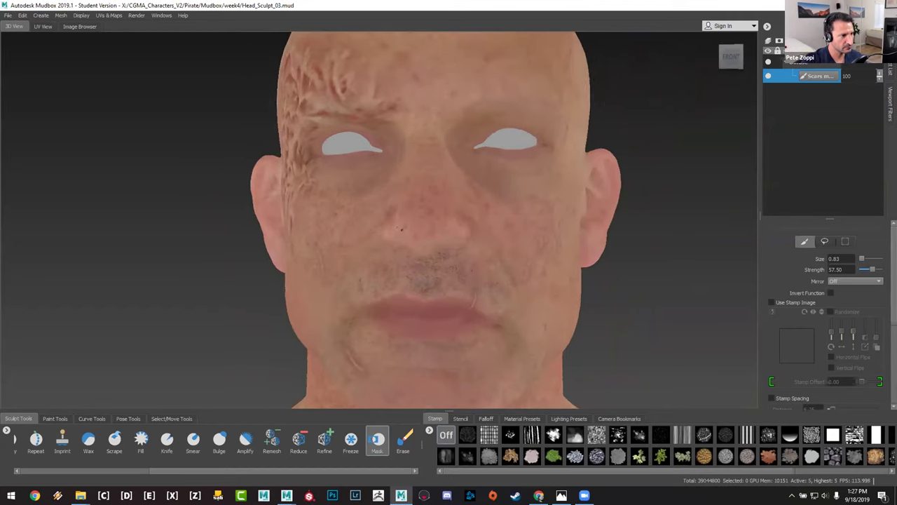
scroll(401, 228, up, 3)
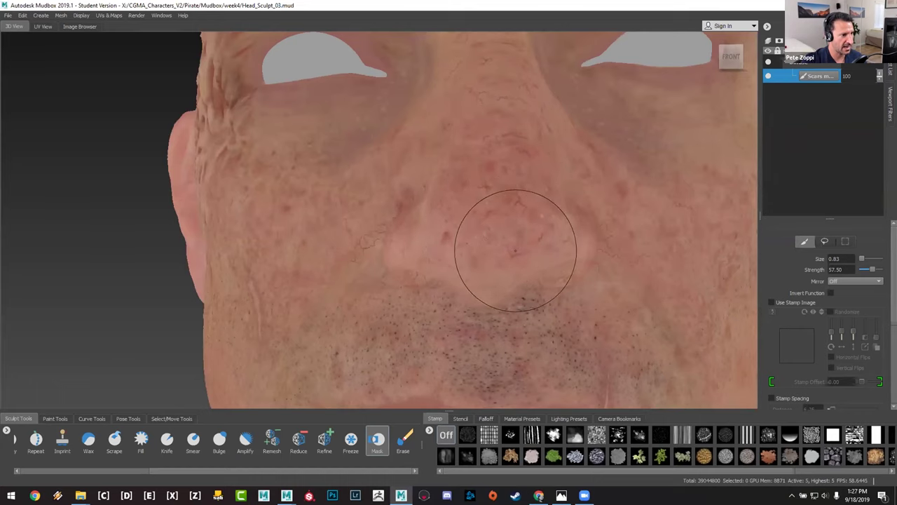
alt+drag(516, 251, 526, 270)
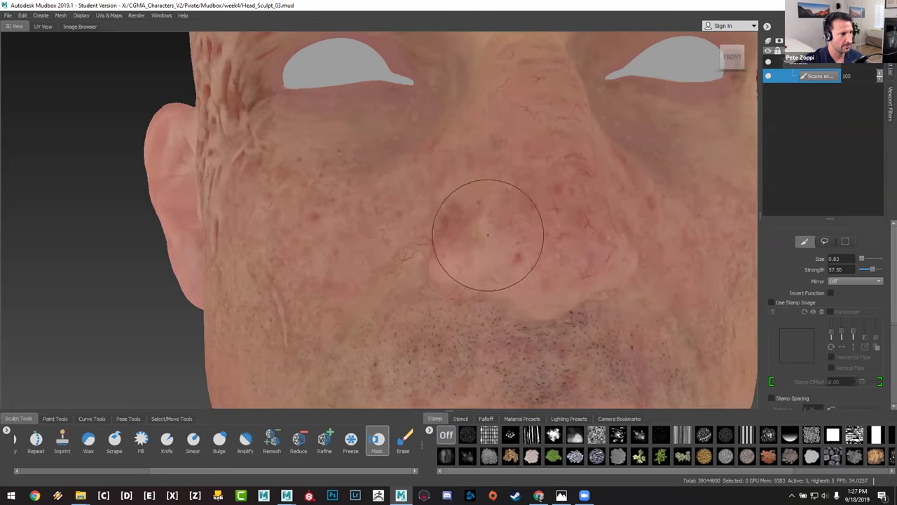
alt+drag(537, 276, 497, 171)
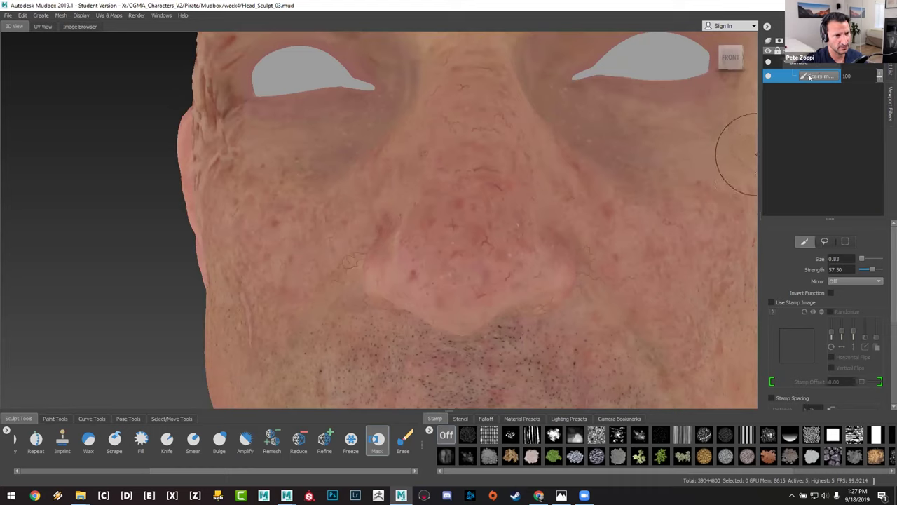
Step: Return to the sculpt layers with cheekPores selected and view the painted face, neck and shoulders from the front
alt+drag(655, 211, 610, 216)
alt+right_drag(610, 216, 527, 192)
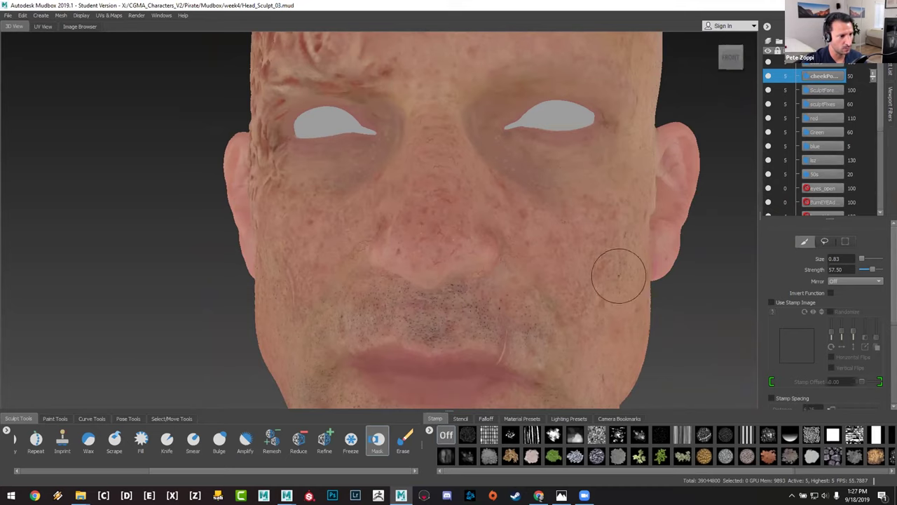
alt+right_drag(621, 275, 495, 245)
alt+middle_drag(495, 244, 629, 224)
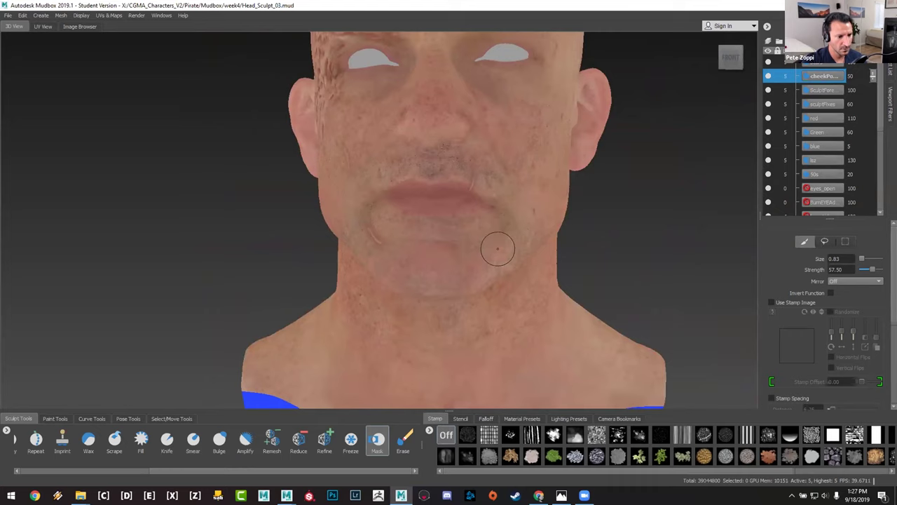
key(ctrl+z)
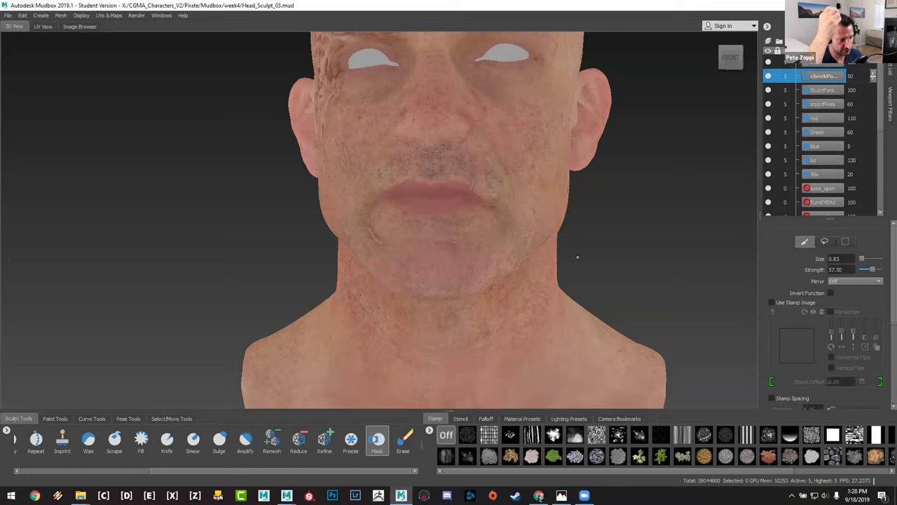
Step: Switch to Maya and toggle the visibility of the Lashes groom description
mouse_move(286, 496)
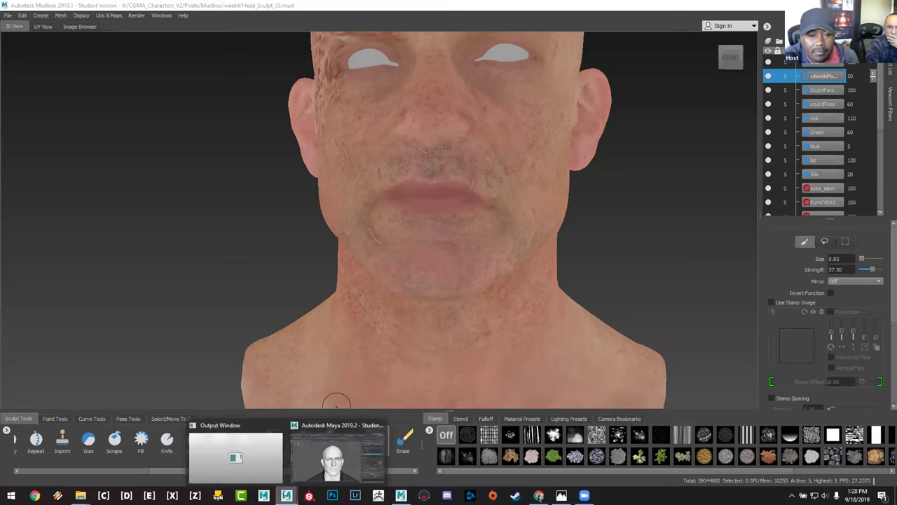
click(336, 456)
click(652, 125)
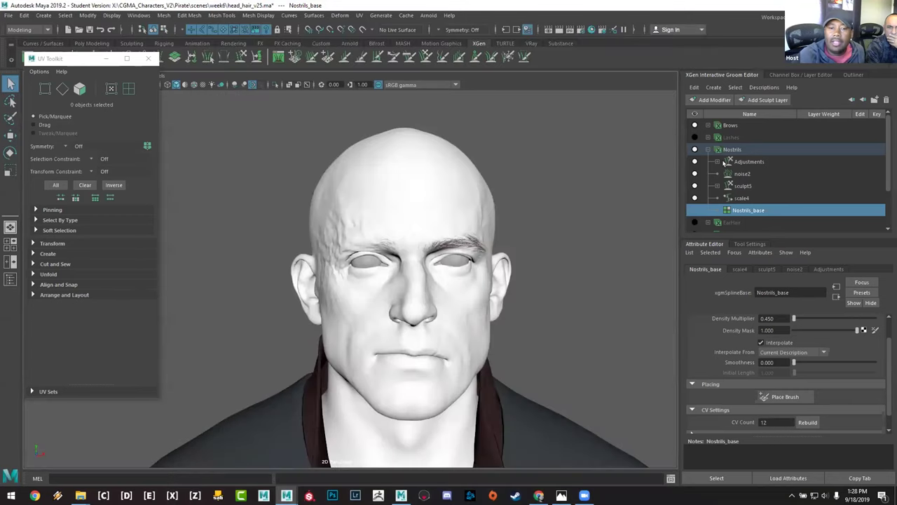
click(694, 137)
scroll(709, 204, down, 1)
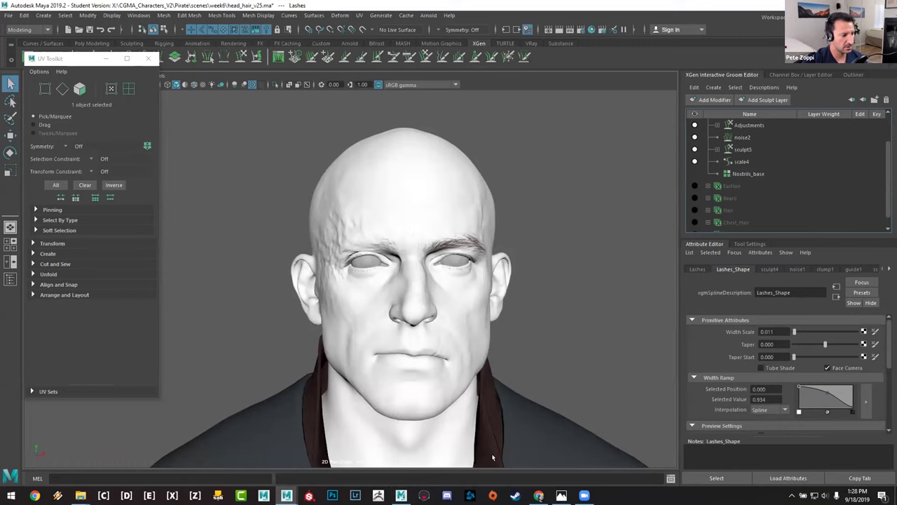
Step: Close Mudbox and switch to the Lightroom catalog of renders
click(401, 496)
key(alt+F4)
click(452, 257)
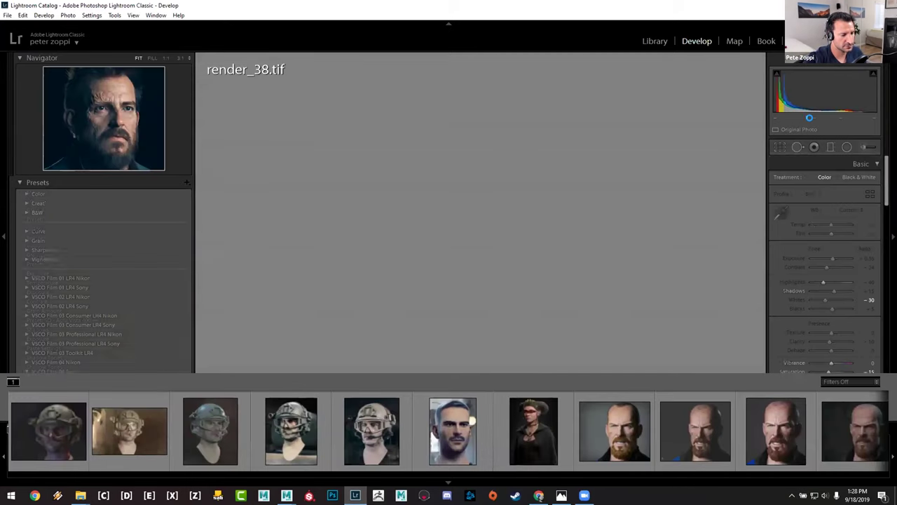
Step: View pirate_render_34.tif, then the earlier renders pirate_01.tif, pirate_02.tif and pirate_03.tif
click(363, 431)
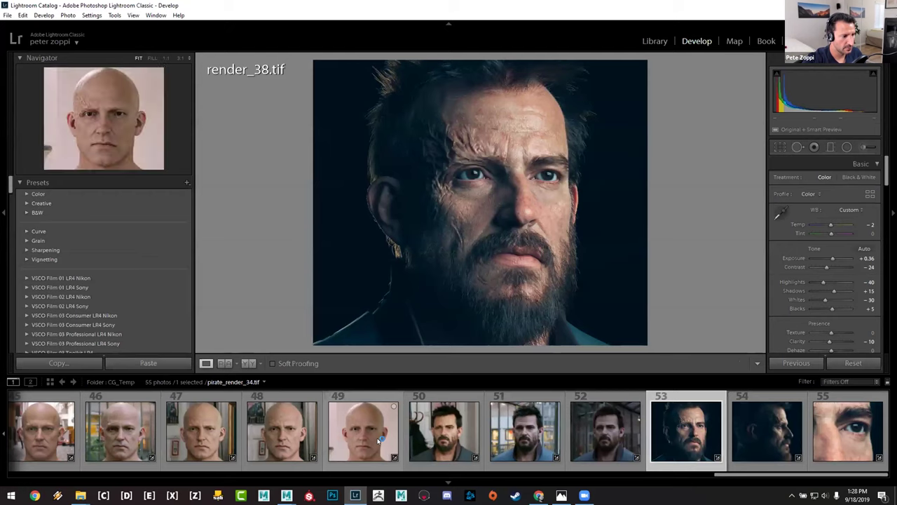
scroll(443, 432, up, 10)
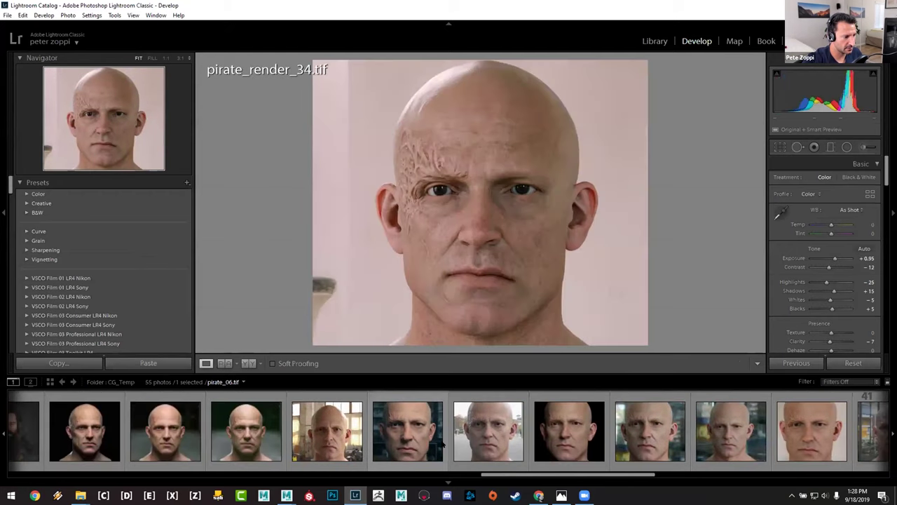
click(321, 433)
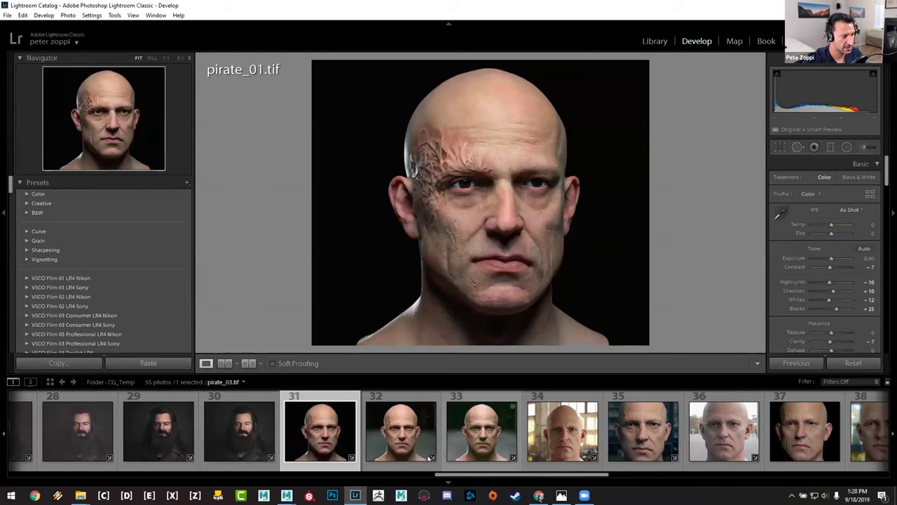
key(Right)
key(Right)
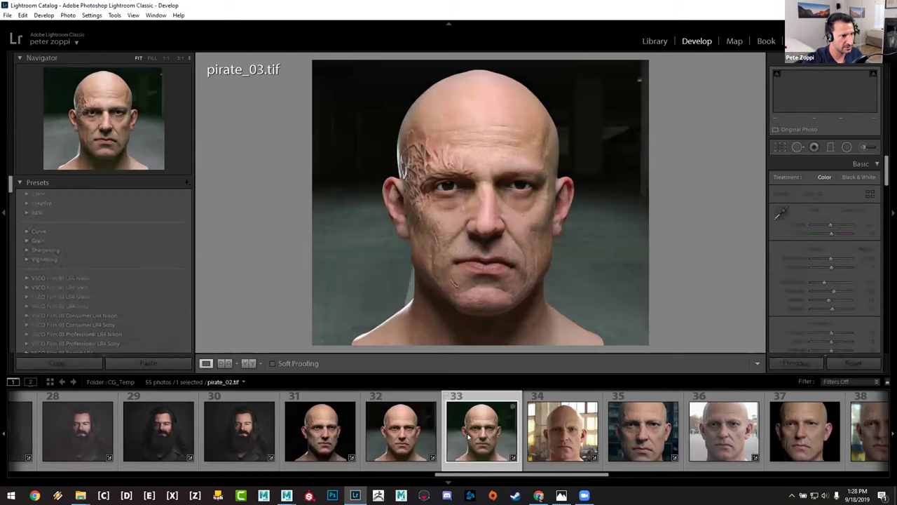
Step: Compare the head renders pirate_04, pirate_06, pirate_05 and pirate_render_20 through pirate_render_22 under their different lighting setups
click(566, 425)
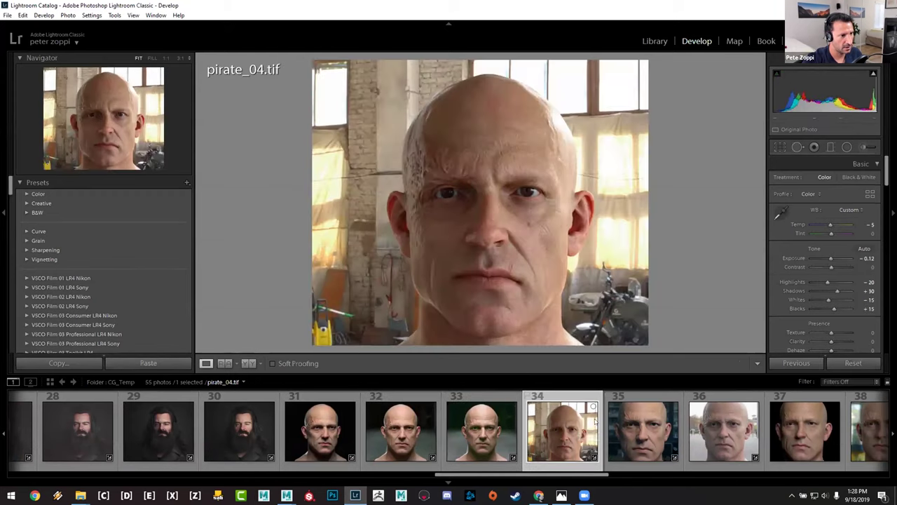
click(640, 439)
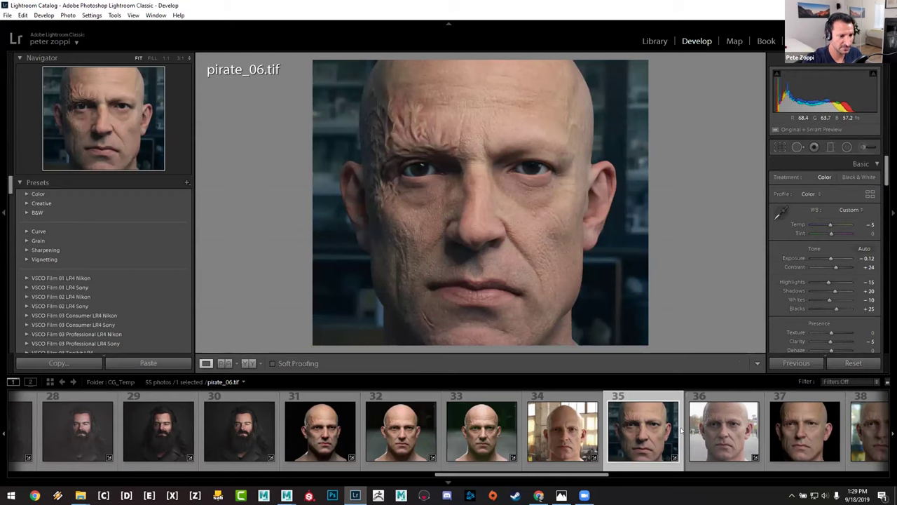
click(730, 429)
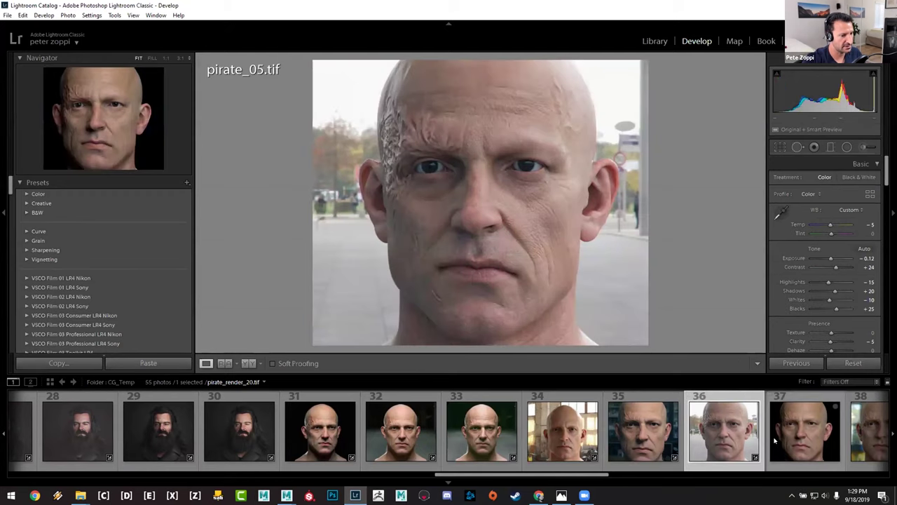
click(807, 438)
key(Left)
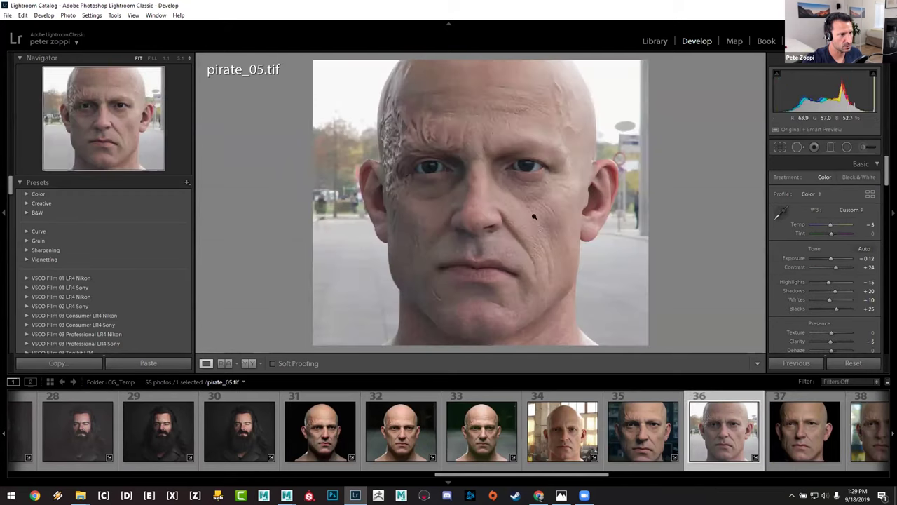
key(Right)
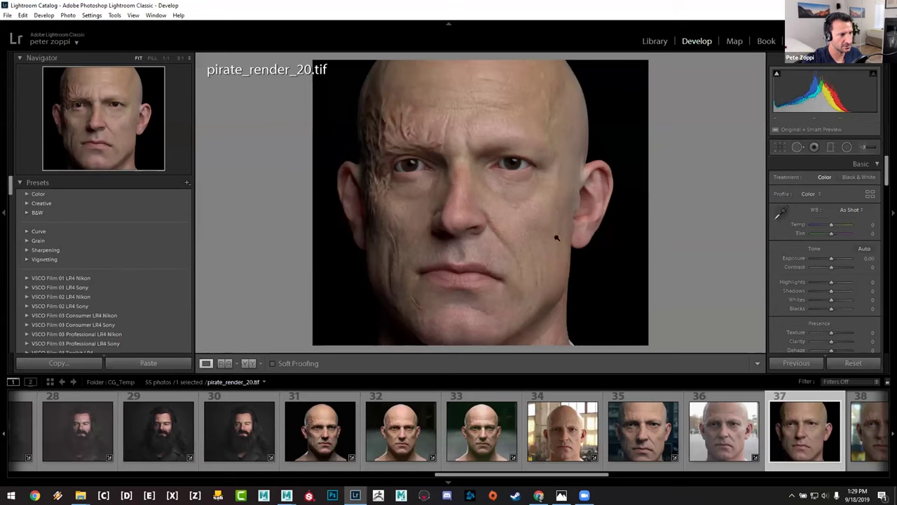
scroll(835, 414, down, 3)
click(672, 427)
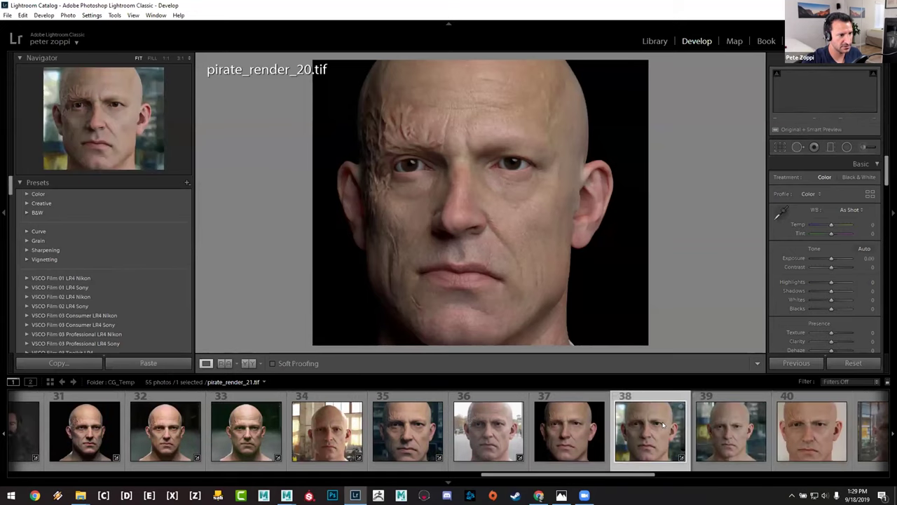
click(719, 426)
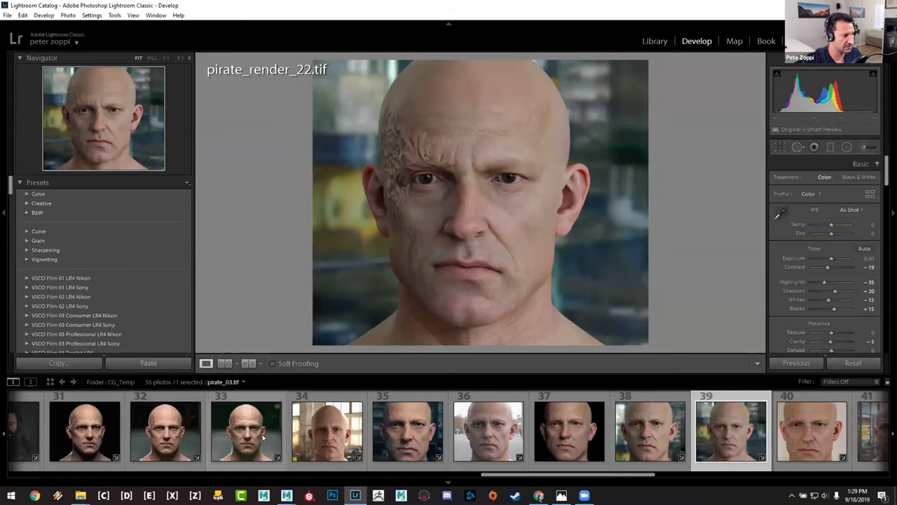
Step: Compare the facial skin of pirate_01.tif and pirate_render_20.tif at 1:1 zoom
scroll(263, 438, up, 3)
click(320, 431)
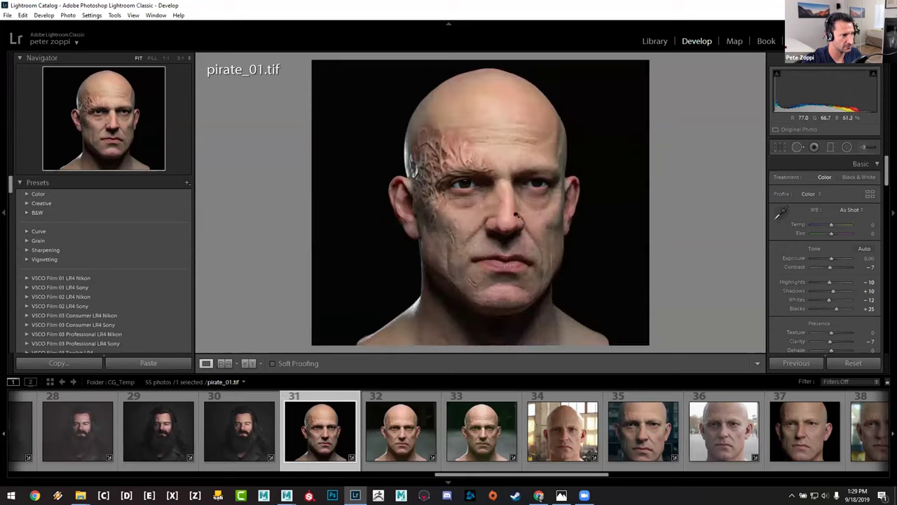
click(517, 216)
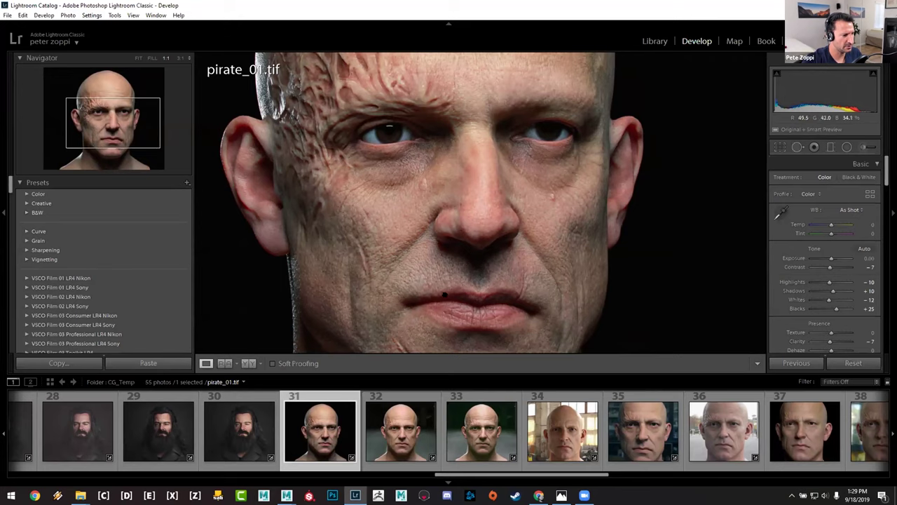
click(809, 437)
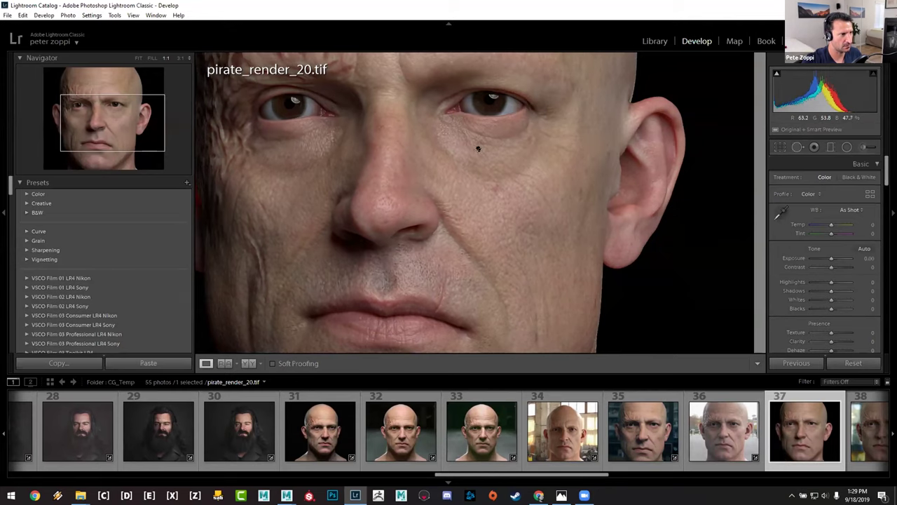
click(319, 429)
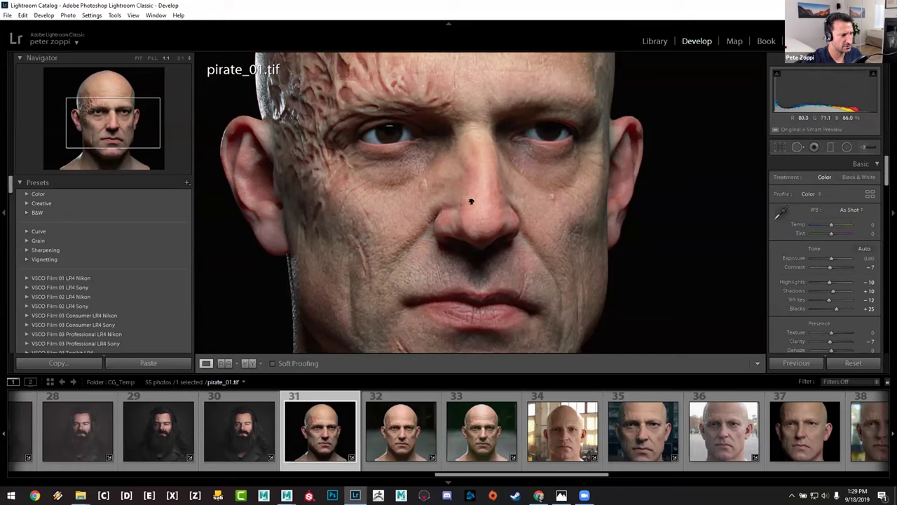
click(823, 436)
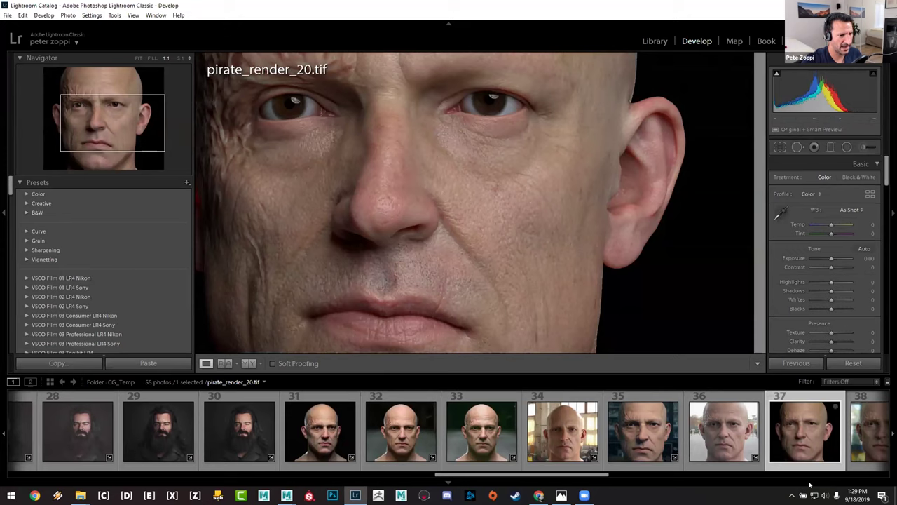
Step: Go through pirate_render_21 and 22 to pirate_render_23.tif and inspect its nose and cheek pores up close
click(868, 431)
click(738, 440)
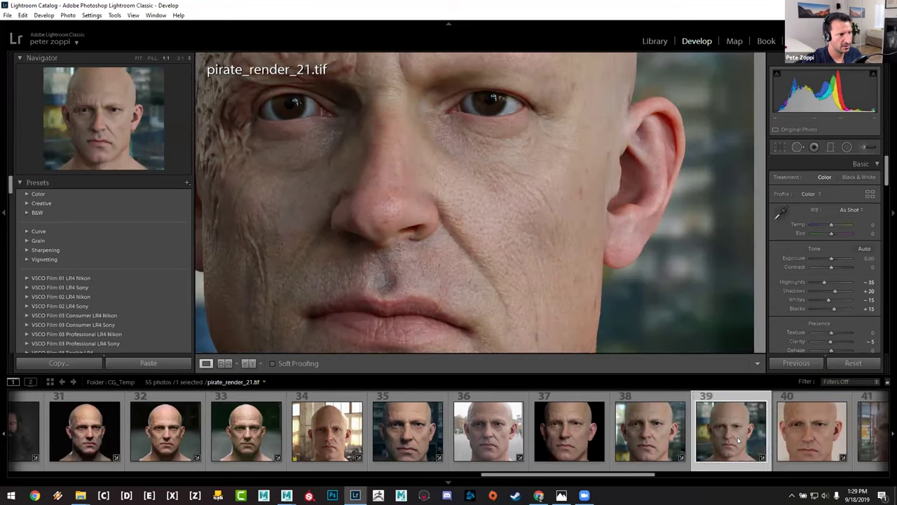
click(790, 431)
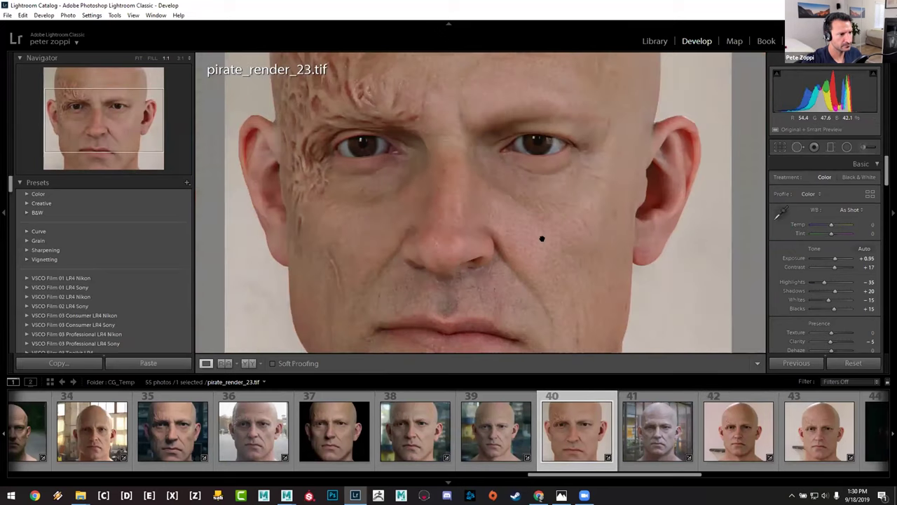
click(540, 238)
mouse_move(484, 193)
mouse_down()
mouse_move(565, 284)
mouse_move(589, 214)
mouse_move(550, 284)
mouse_move(579, 176)
mouse_move(486, 205)
mouse_up()
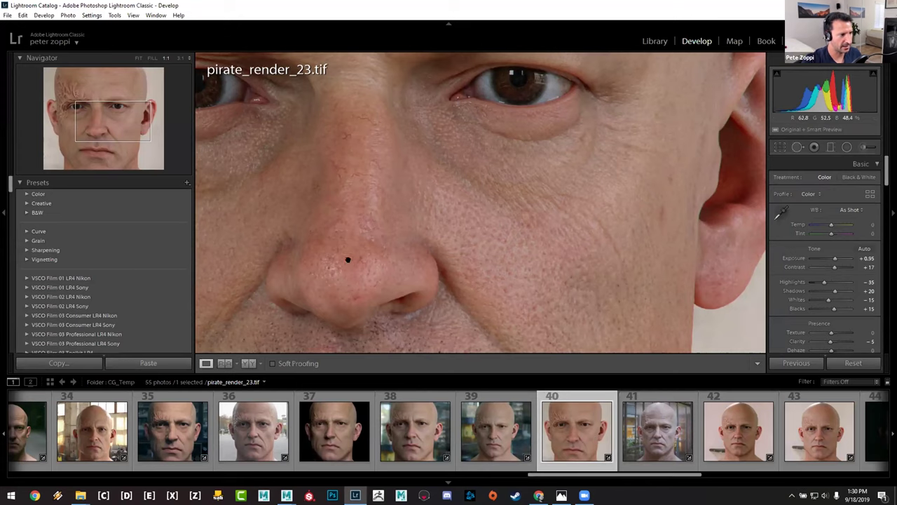
Step: Examine pirate_render_24a.tif as a whole and up close around the nose, cheek and eyes
click(650, 433)
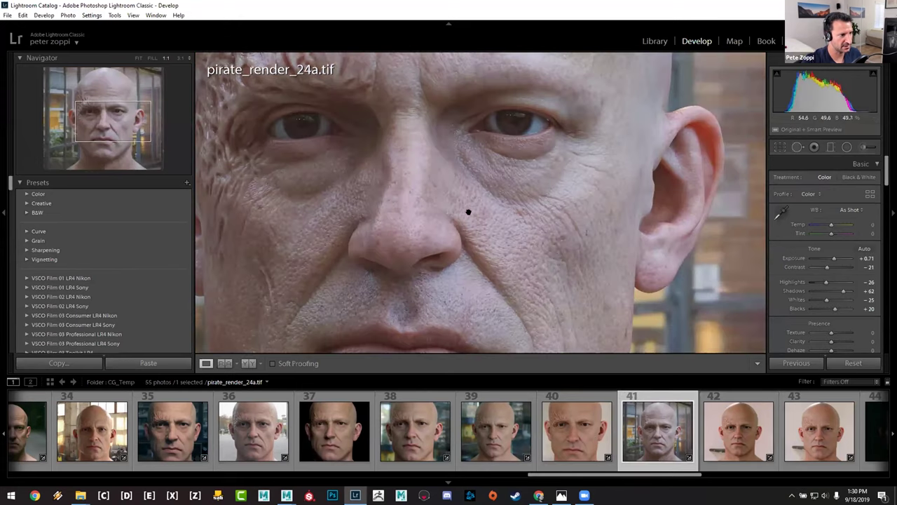
click(513, 191)
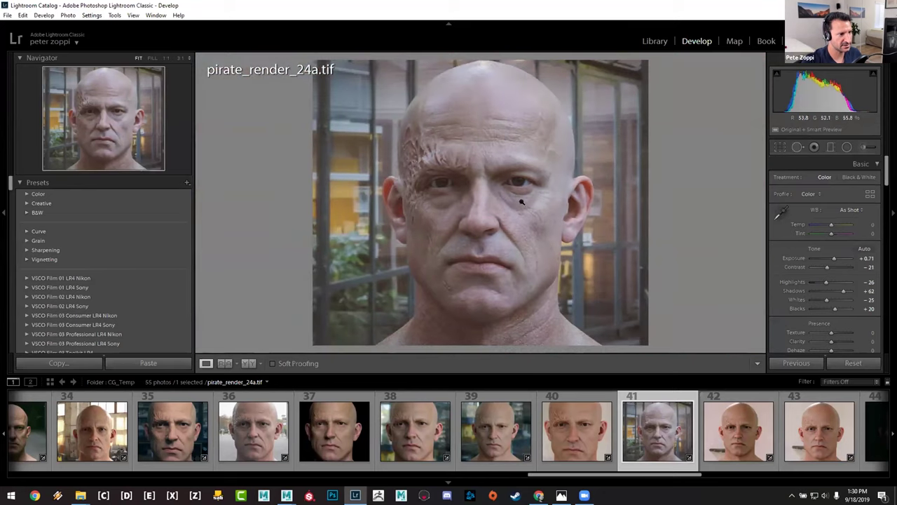
click(541, 257)
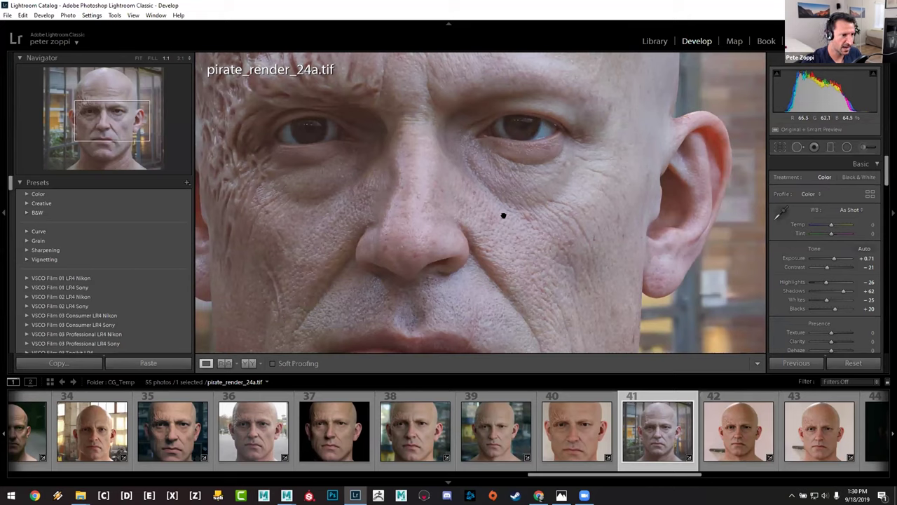
Step: Compare the facial skin in pirate_render_24.tif, pirate_render_28.tif and pirate_render_33.tif at 1:1 zoom
click(734, 446)
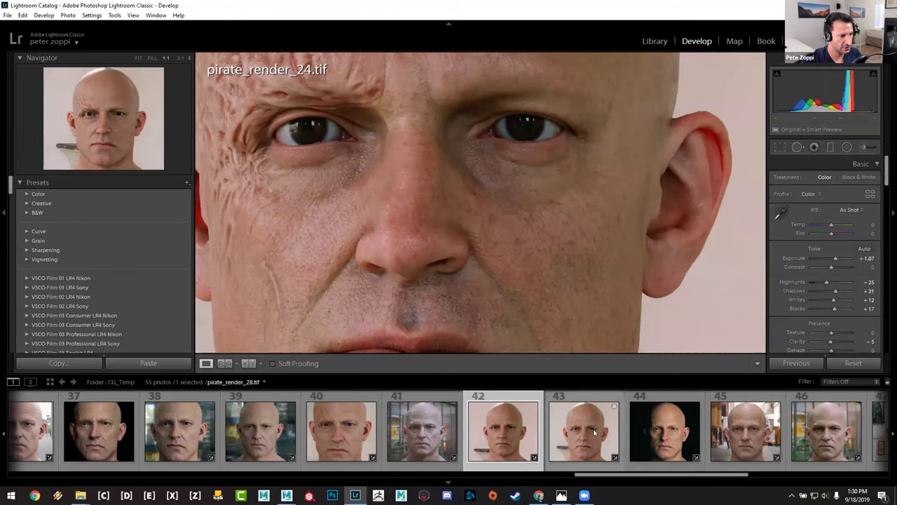
click(584, 432)
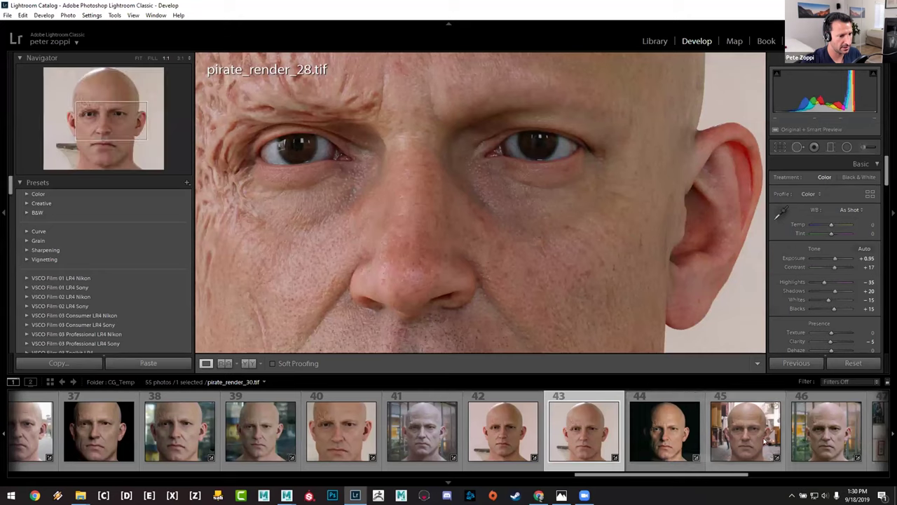
scroll(687, 448, down, 3)
scroll(774, 449, down, 3)
scroll(774, 449, up, 3)
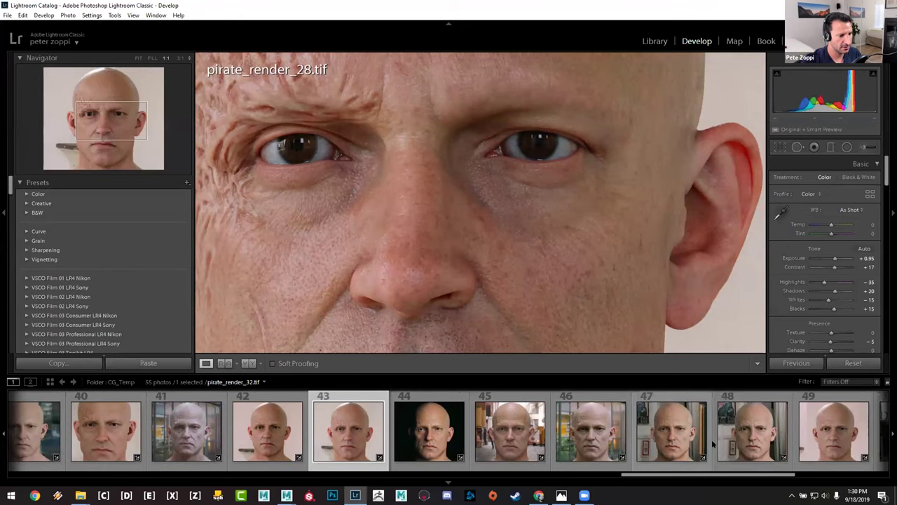
scroll(806, 431, down, 3)
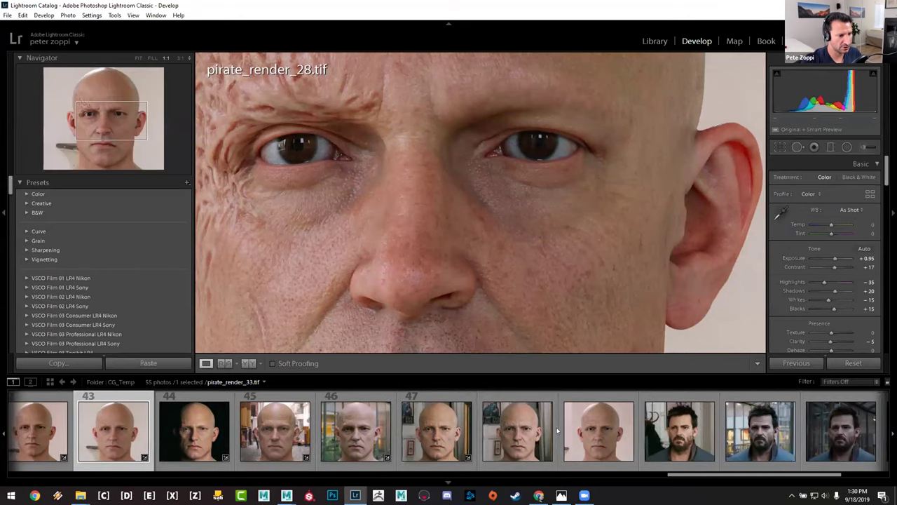
click(518, 431)
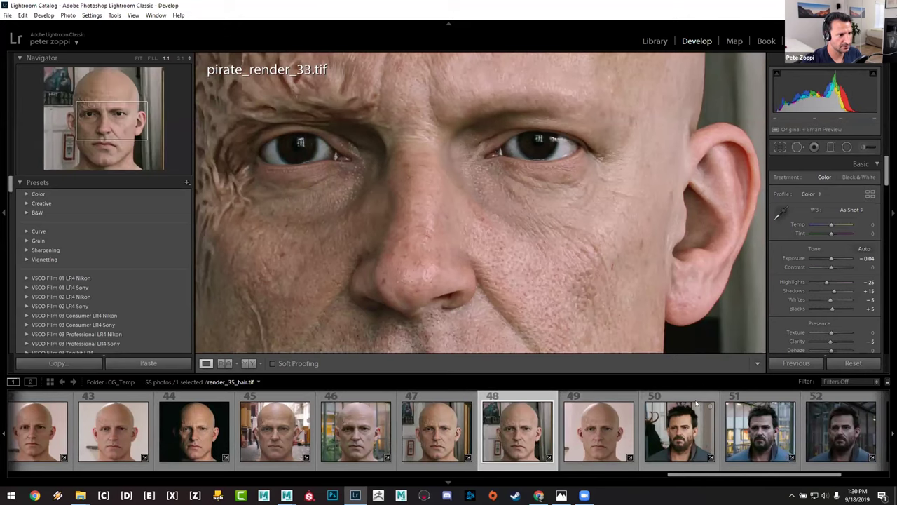
Step: View the haired portrait render_35_hair.tif and the bald head pirate_render_34.tif as whole images
scroll(589, 442, down, 3)
scroll(533, 427, up, 3)
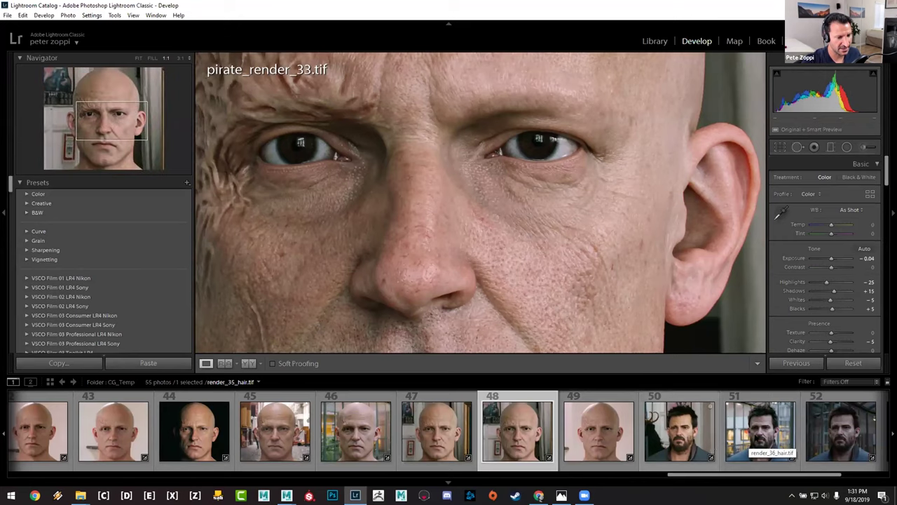
click(679, 429)
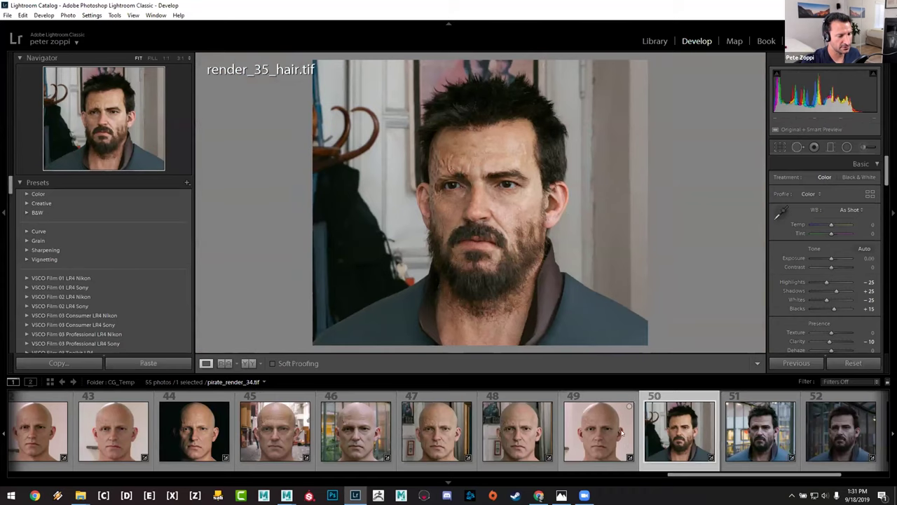
click(597, 432)
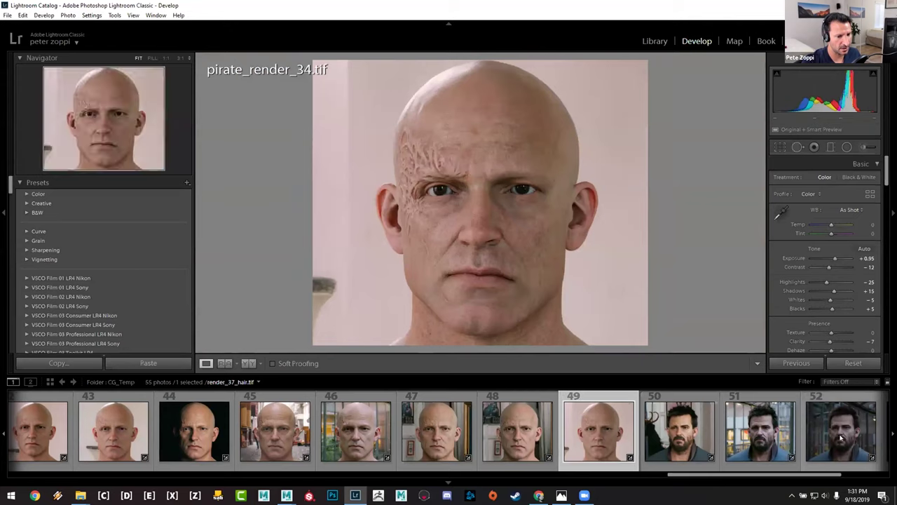
Step: Switch to Maya, unhide the hair1:polySurface1 mesh and examine its hair and beard volume from the side and front
mouse_move(296, 495)
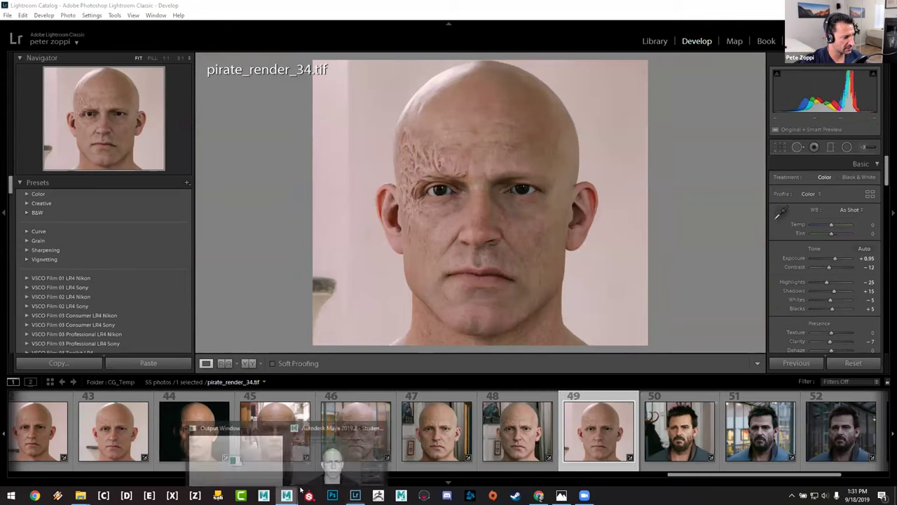
click(235, 449)
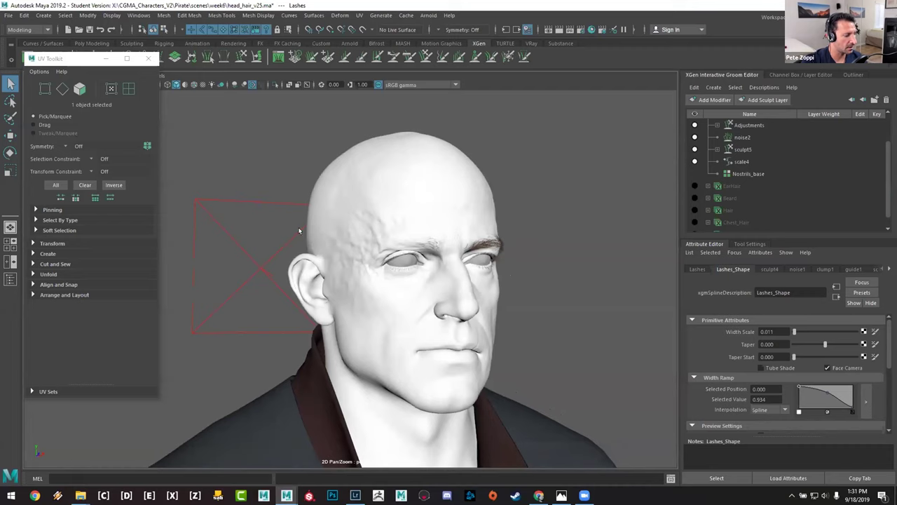
click(853, 75)
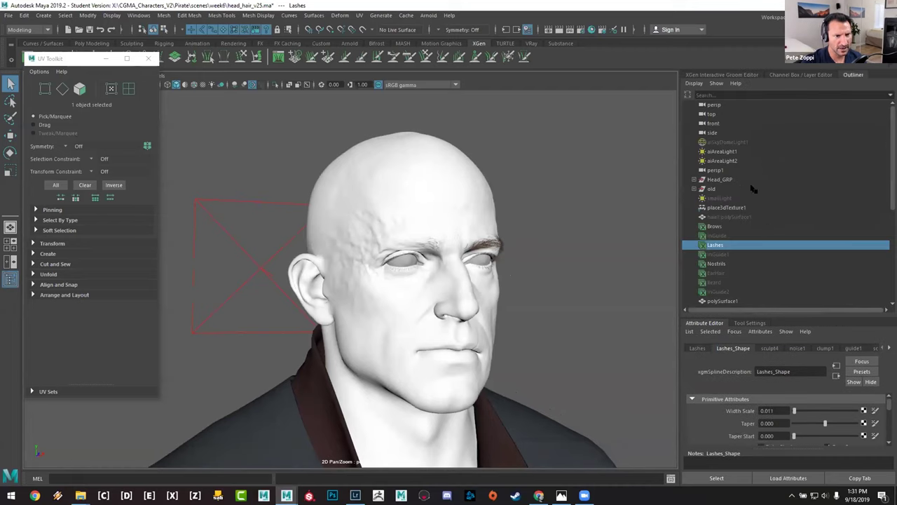
click(729, 216)
key(shift+h)
alt+drag(573, 260, 479, 208)
click(567, 281)
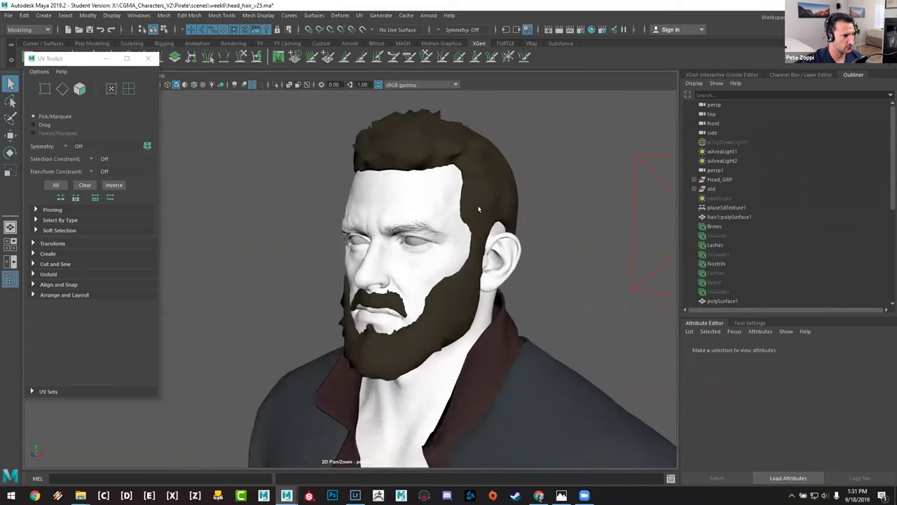
alt+drag(431, 144, 501, 300)
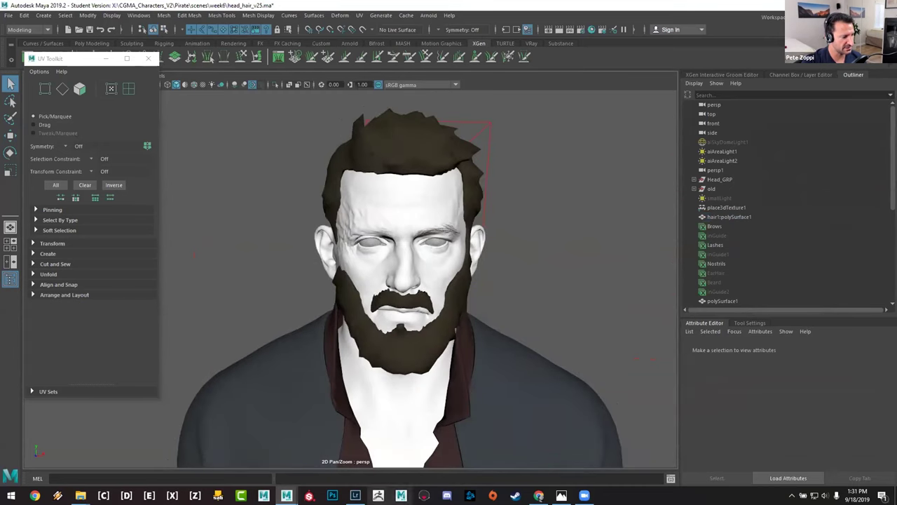
Step: Return to Lightroom and brighten render_37_hair.tif with Exposure +1.19 and Contrast +2, viewing the face up close
click(355, 495)
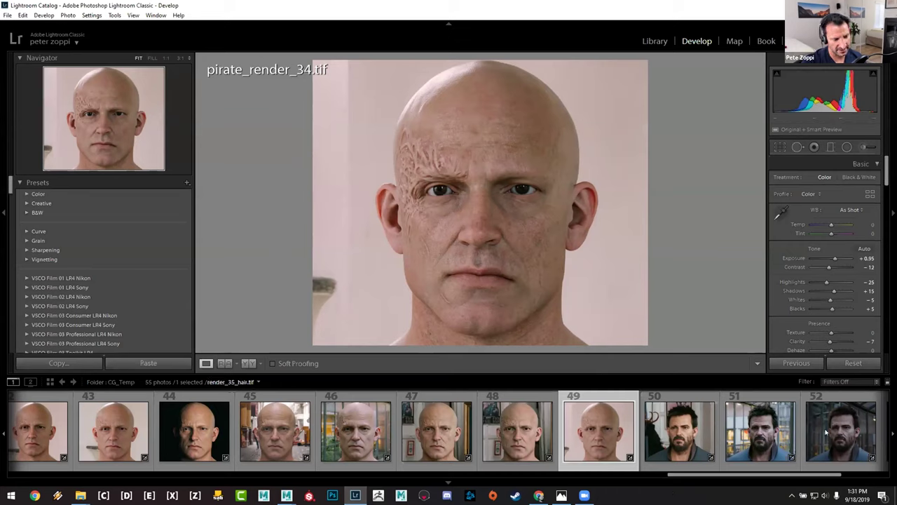
scroll(790, 407, down, 3)
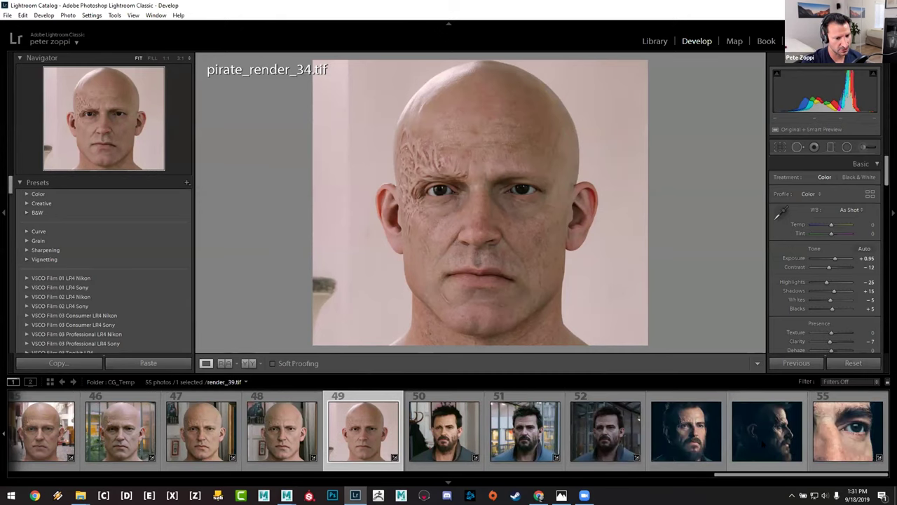
click(584, 430)
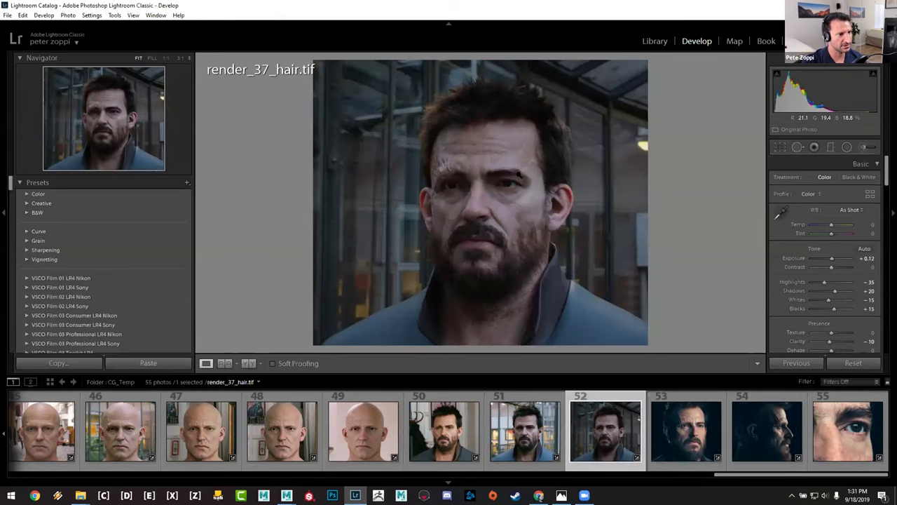
click(586, 222)
drag(832, 258, 837, 259)
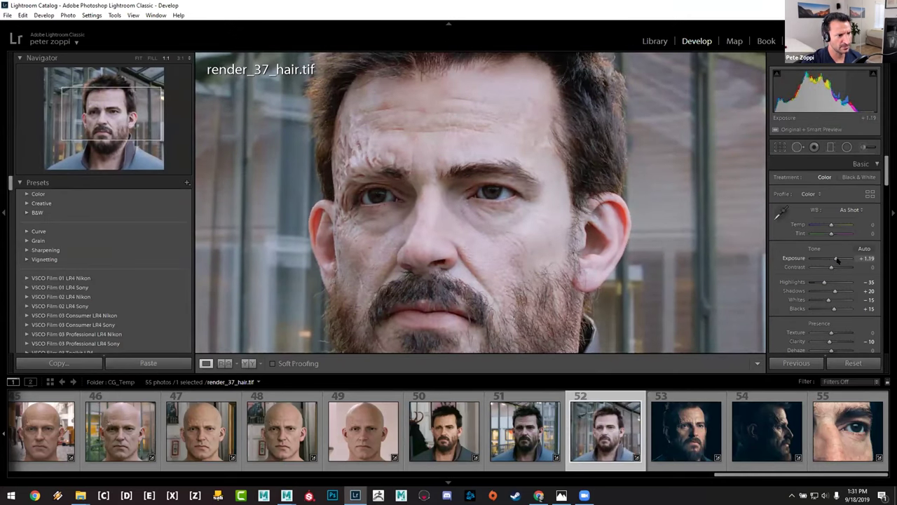
drag(831, 267, 832, 267)
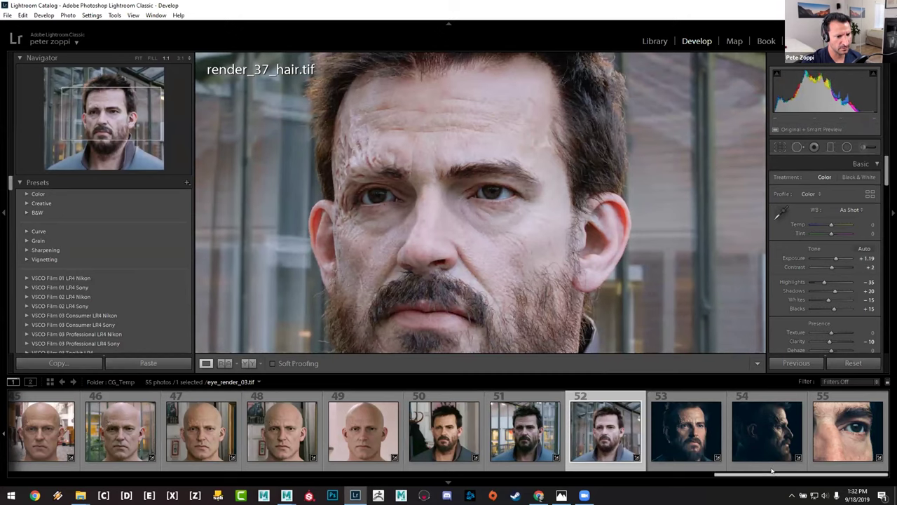
Step: Inspect eye_render_03.tif at 1:1 around the eyebrow, eyelashes, nose veins and cheek skin
click(813, 422)
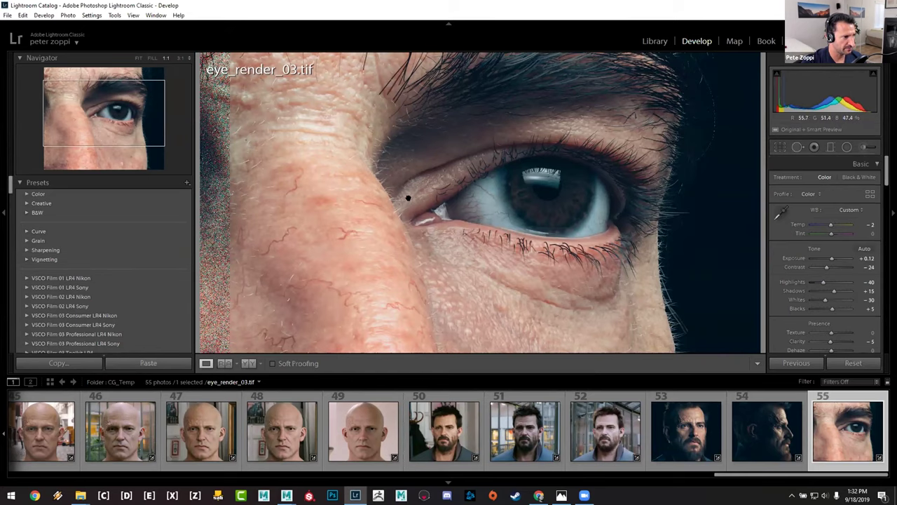
scroll(356, 154, up, 3)
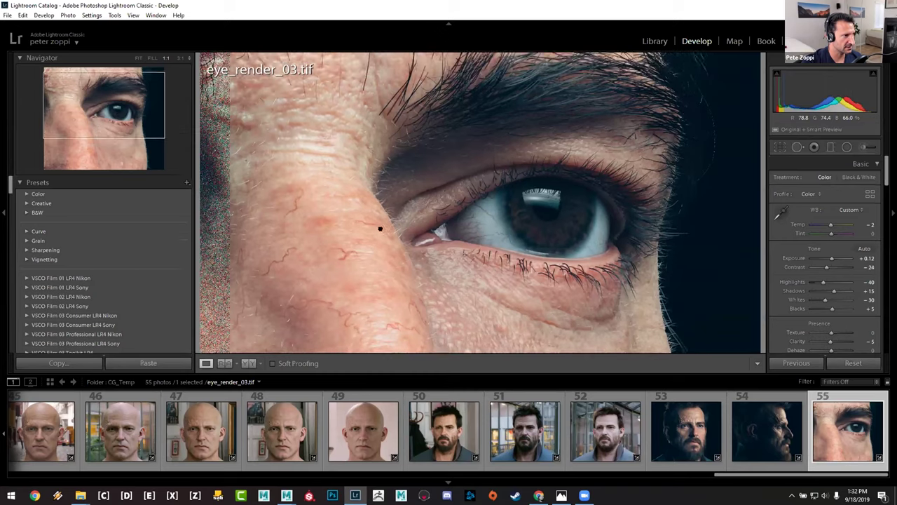
scroll(322, 141, up, 2)
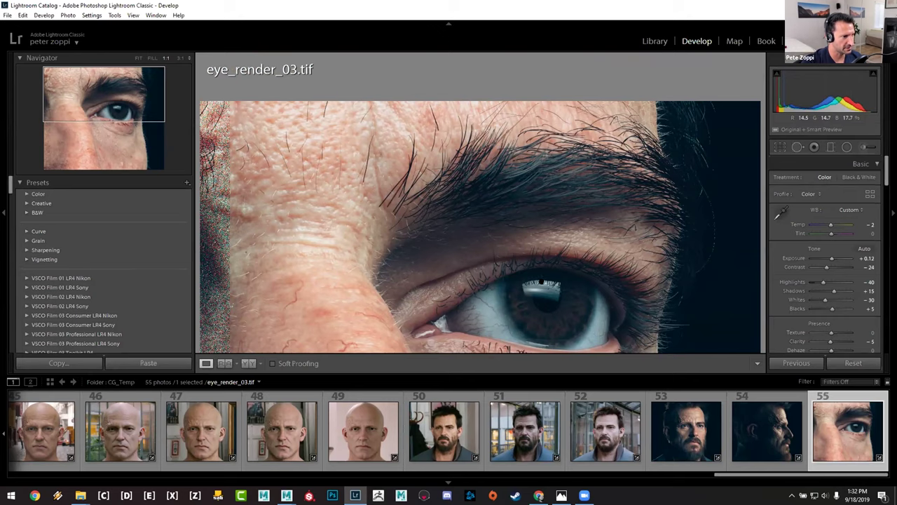
scroll(364, 223, down, 3)
scroll(597, 146, up, 2)
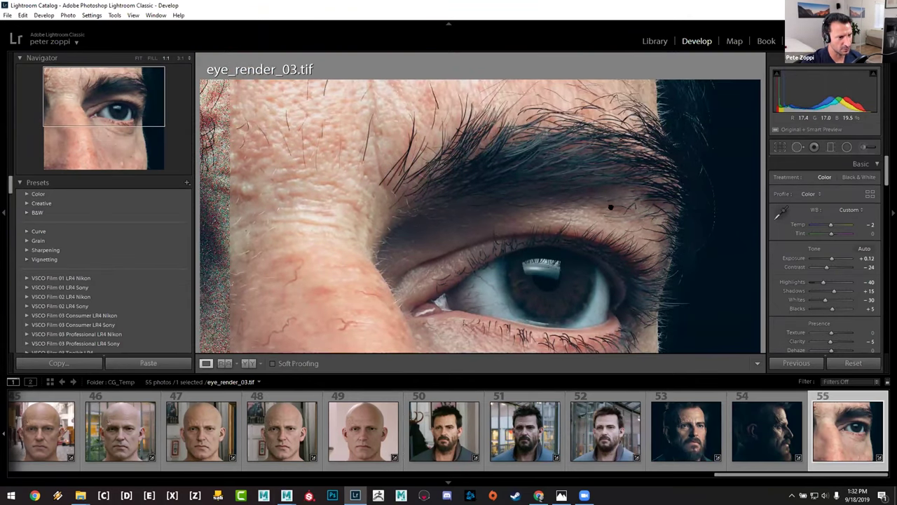
scroll(610, 207, down, 2)
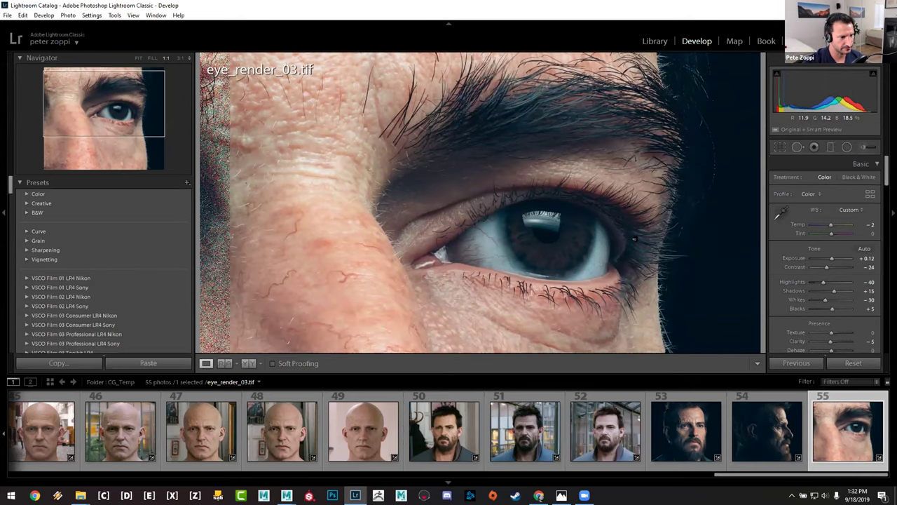
scroll(634, 239, down, 8)
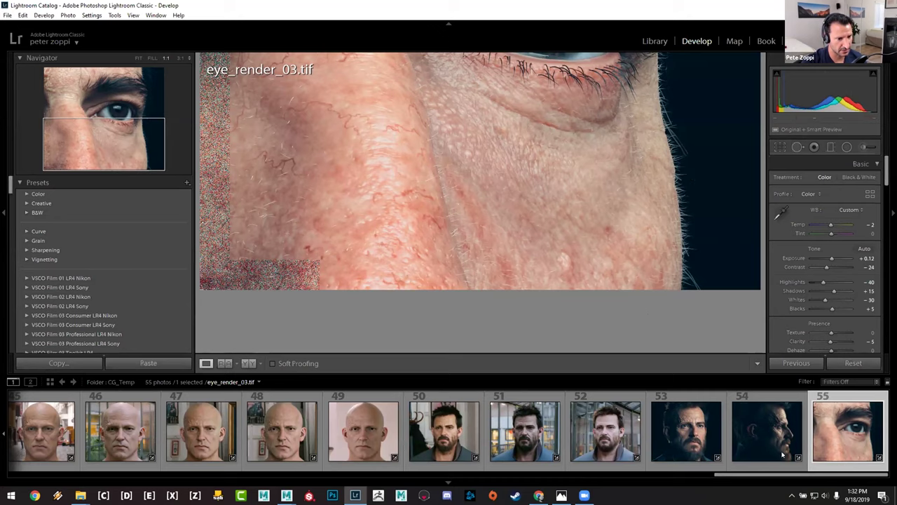
Step: View render_38.tif as a whole, then return to the close-up in eye_render_03.tif
click(686, 429)
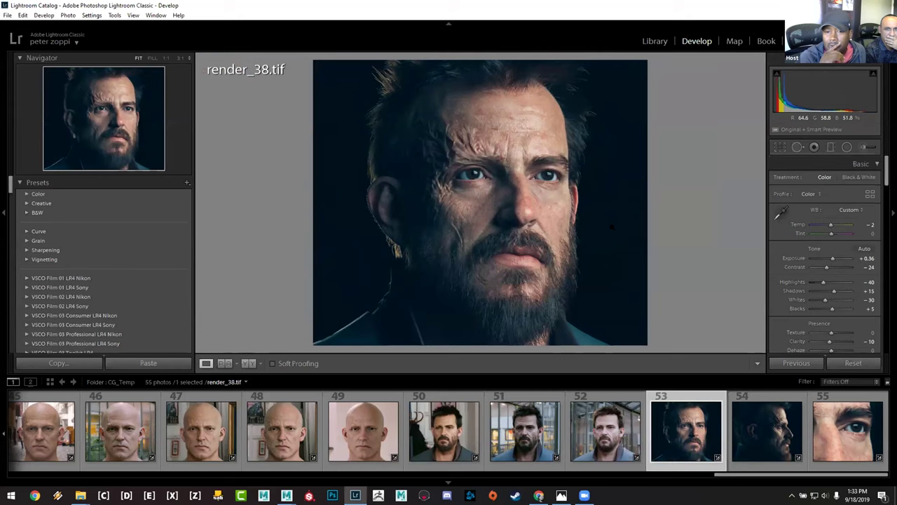
click(851, 445)
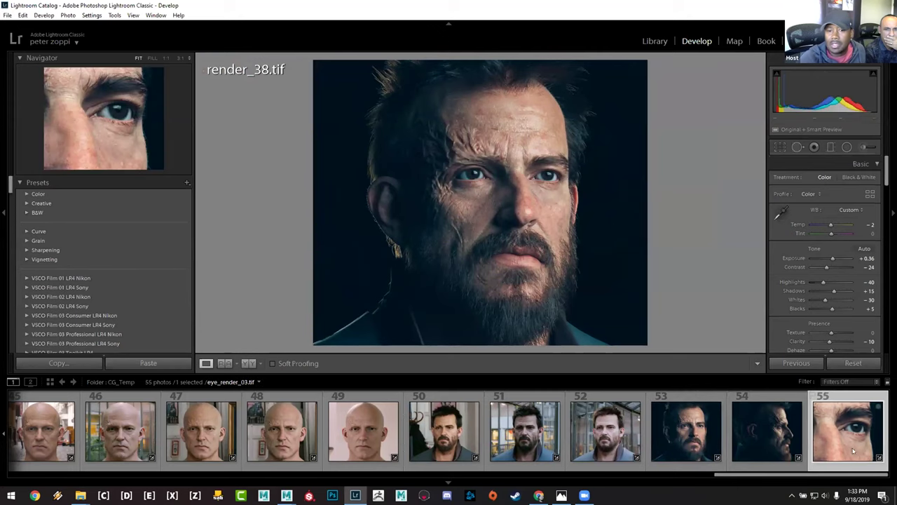
click(394, 162)
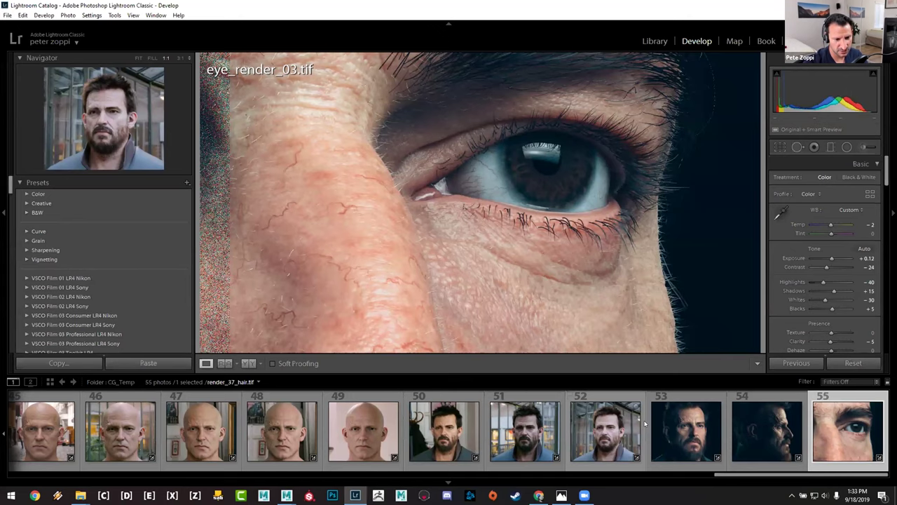
Step: Find blackbeard_18.tif among the earlier renders and examine its forehead, eyes and nose at 1:1 zoom
scroll(348, 444, up, 10)
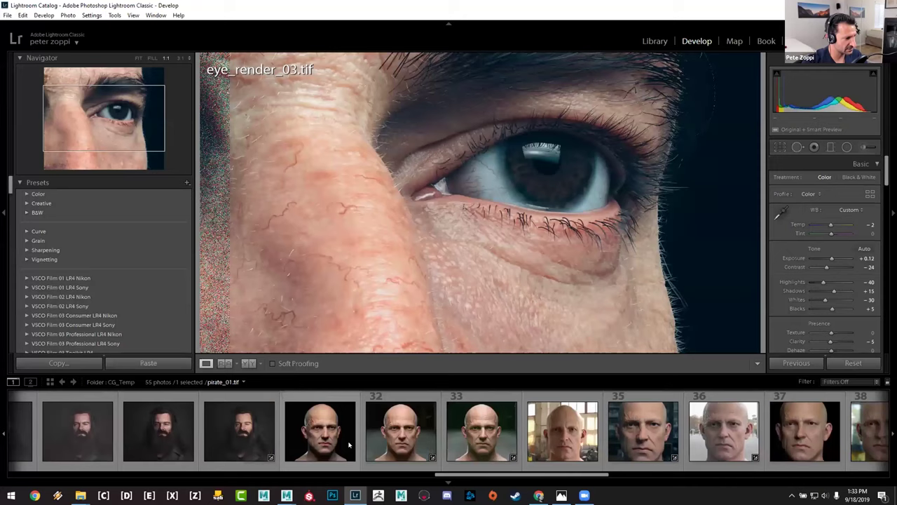
click(497, 194)
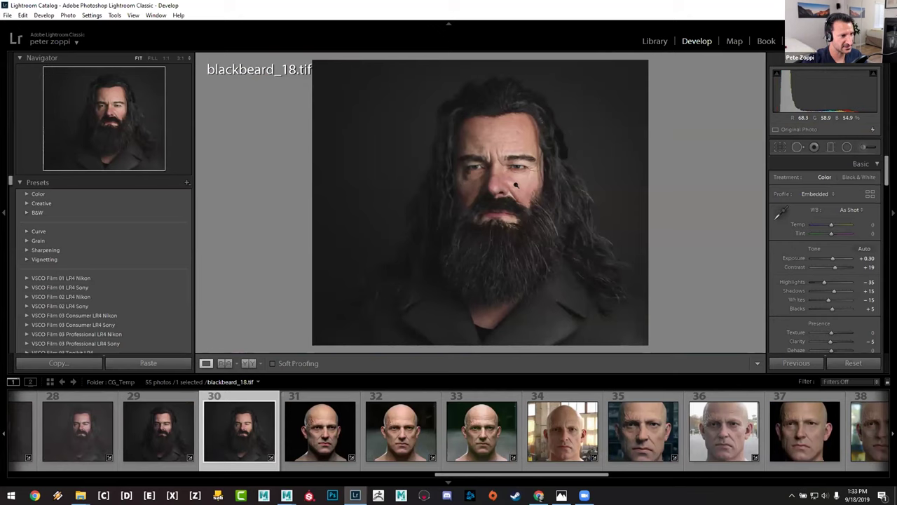
click(516, 186)
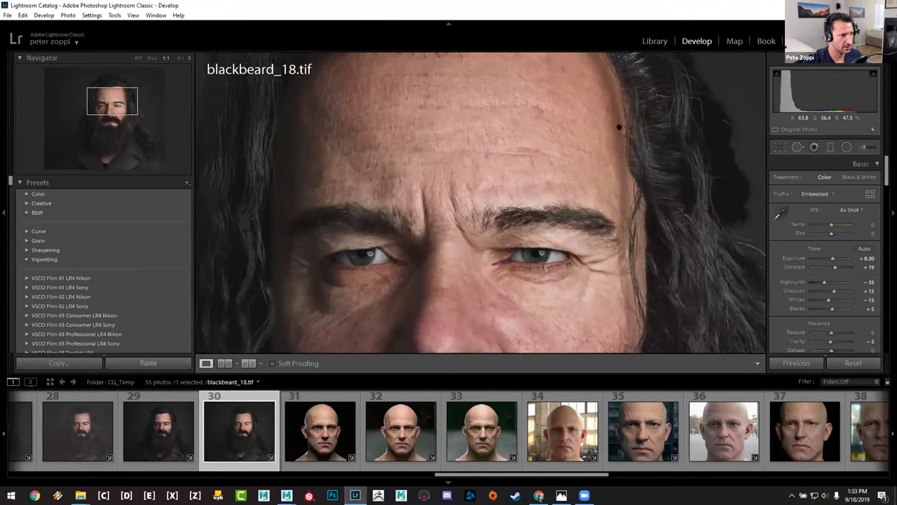
drag(549, 147, 593, 230)
drag(542, 270, 530, 172)
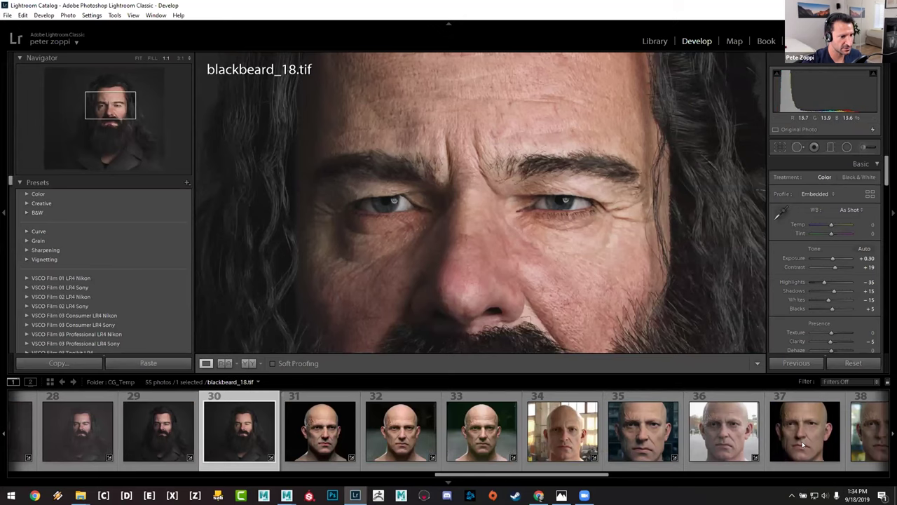
Step: Go back to the latest renders and view eye_render_03.tif and render_38.tif at 1:1 zoom
scroll(869, 428, down, 5)
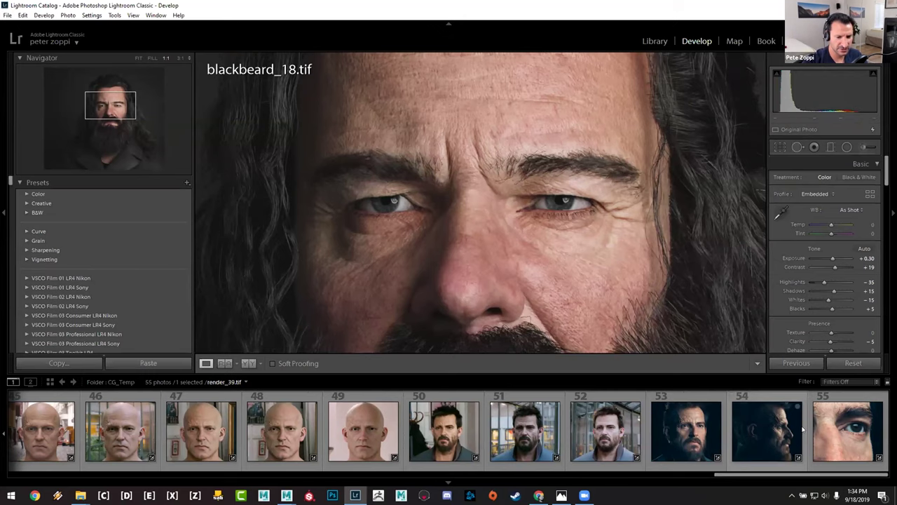
click(844, 430)
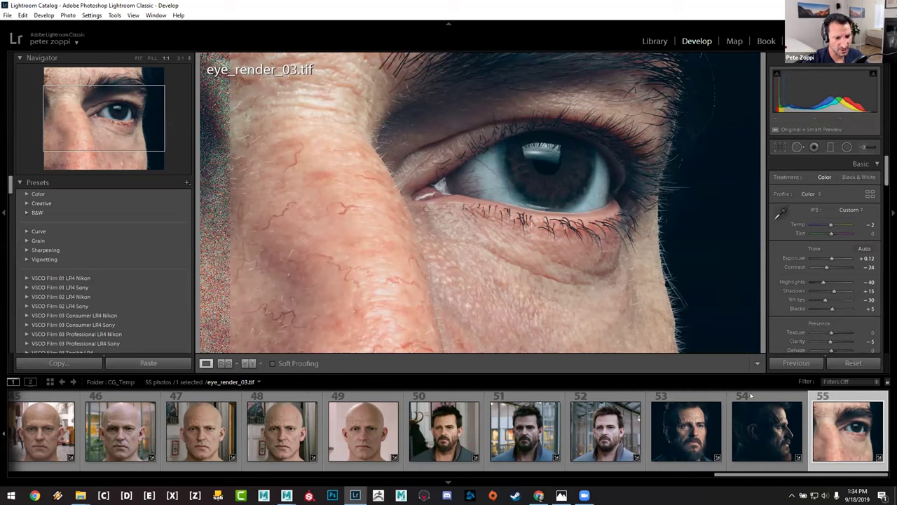
click(713, 446)
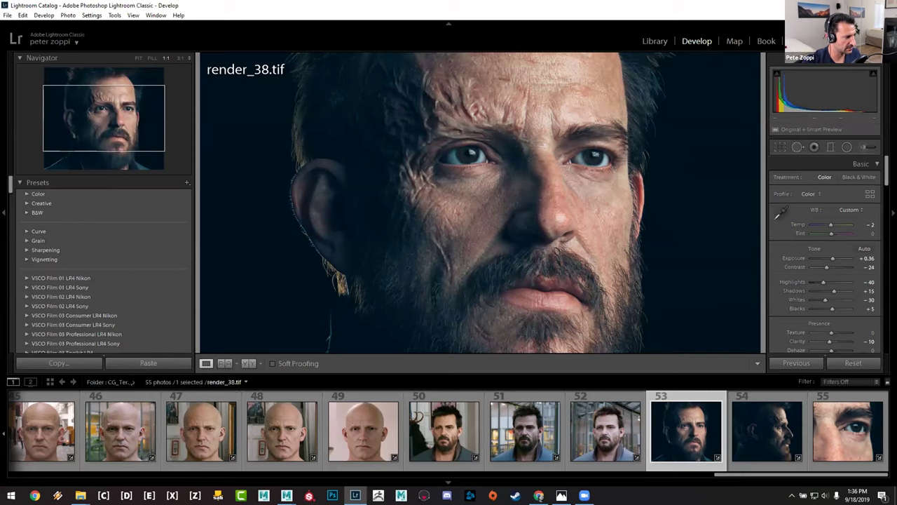
Step: Switch to the CGMA_Character_Casting folder and bring up the front-facing reference portrait DSC_3410.NEF
click(247, 382)
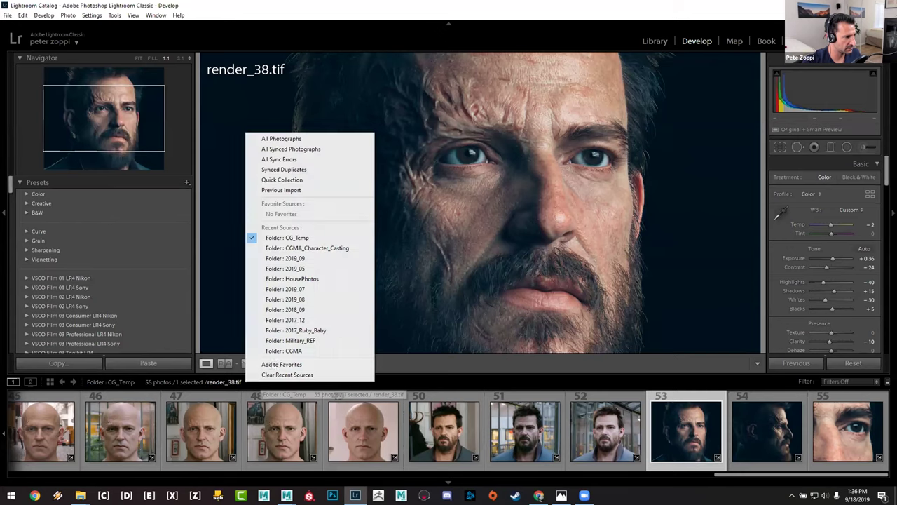
click(330, 248)
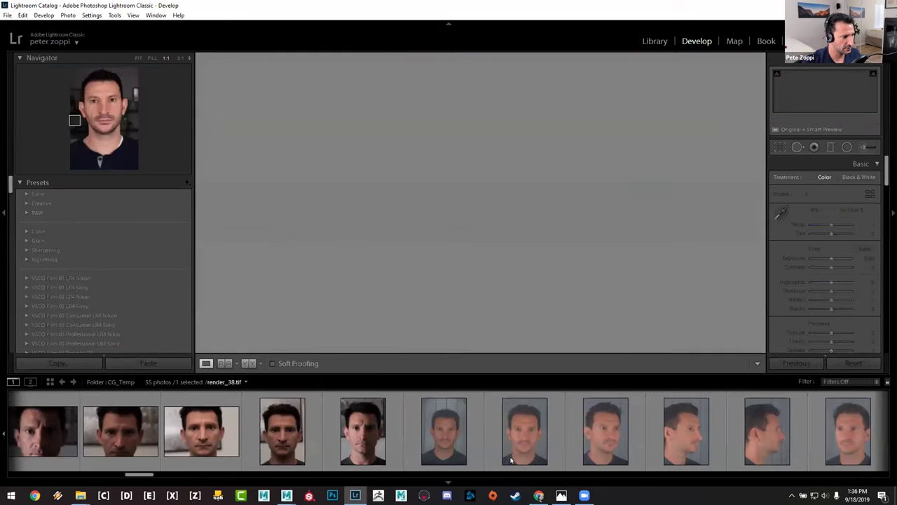
scroll(506, 455, down, 10)
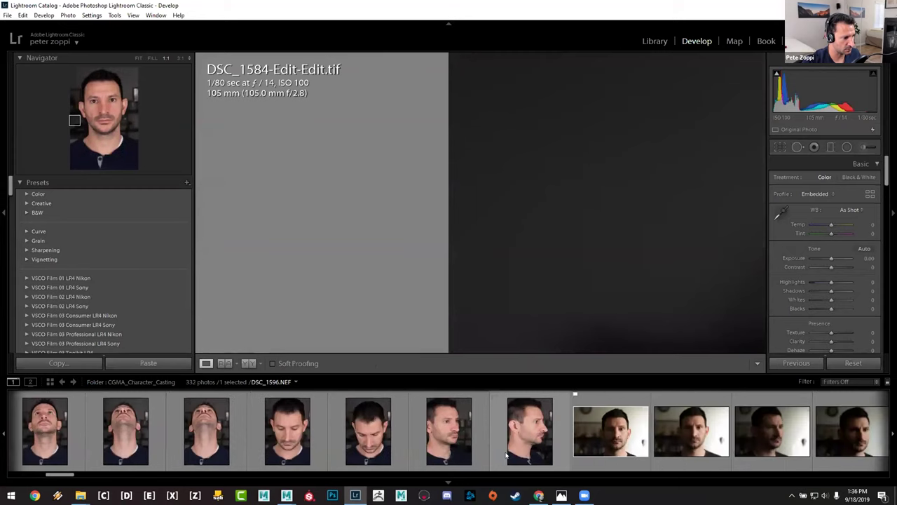
scroll(507, 455, down, 10)
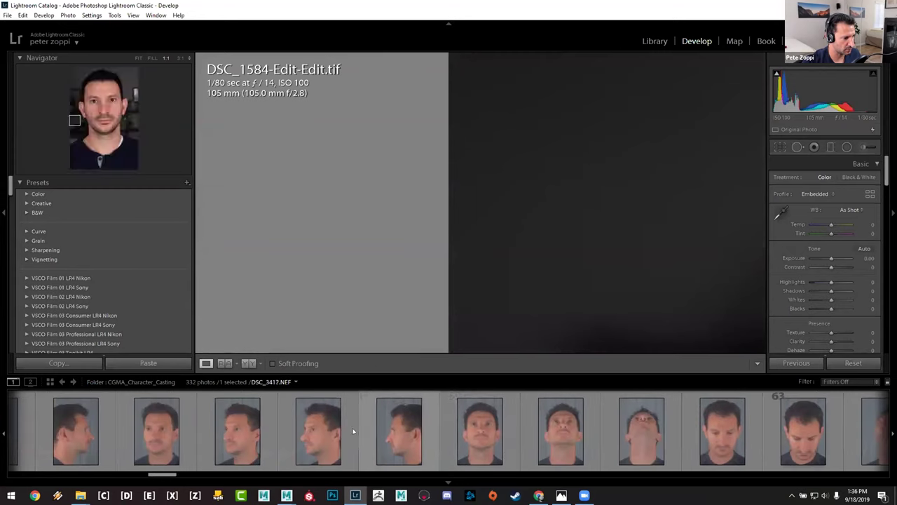
scroll(91, 443, up, 3)
click(112, 432)
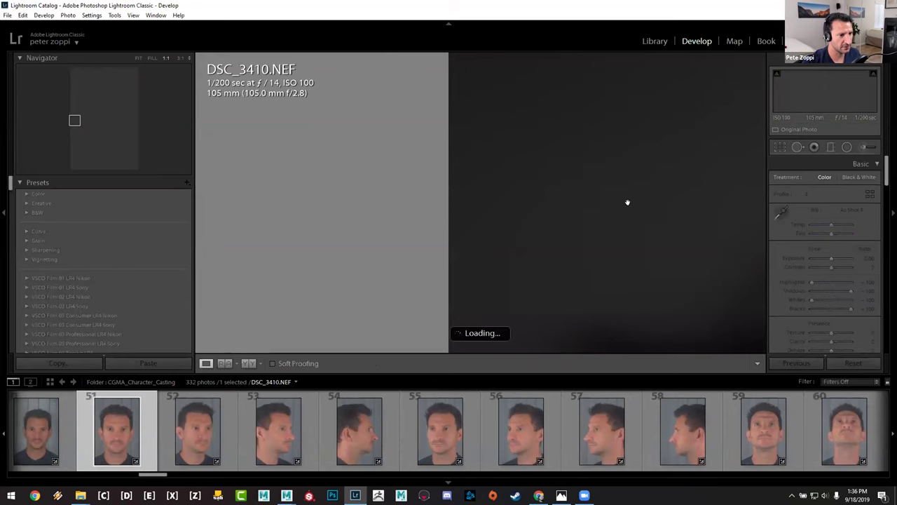
Step: Examine DSC_3410.NEF at 1:1 around the nose bridge, eye and forehead, then return to the whole portrait
click(509, 217)
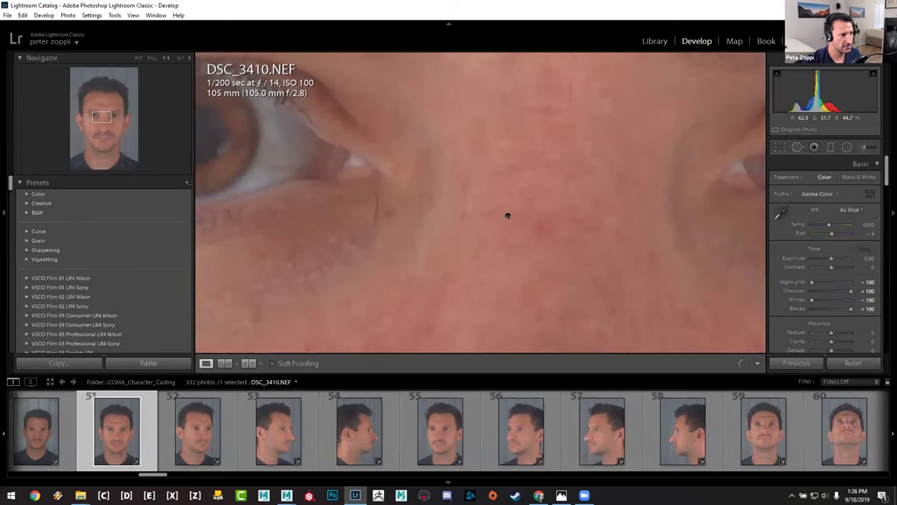
click(475, 190)
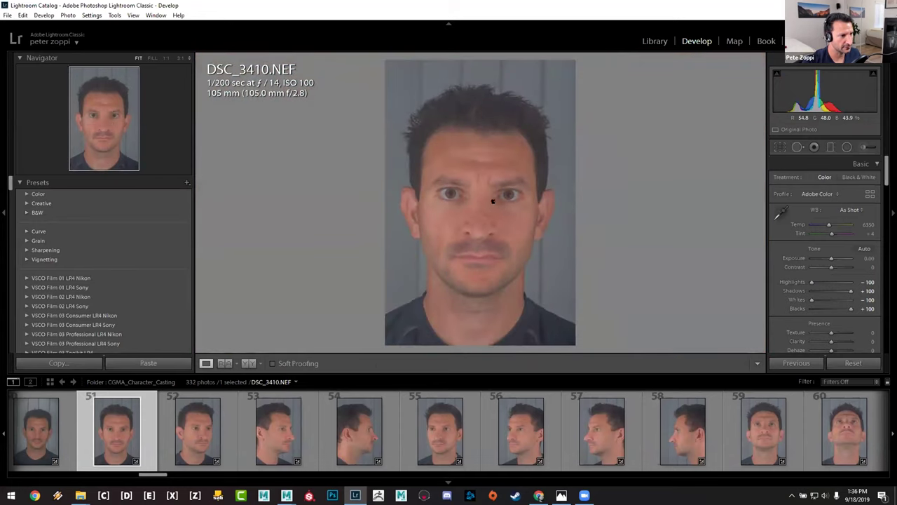
click(506, 201)
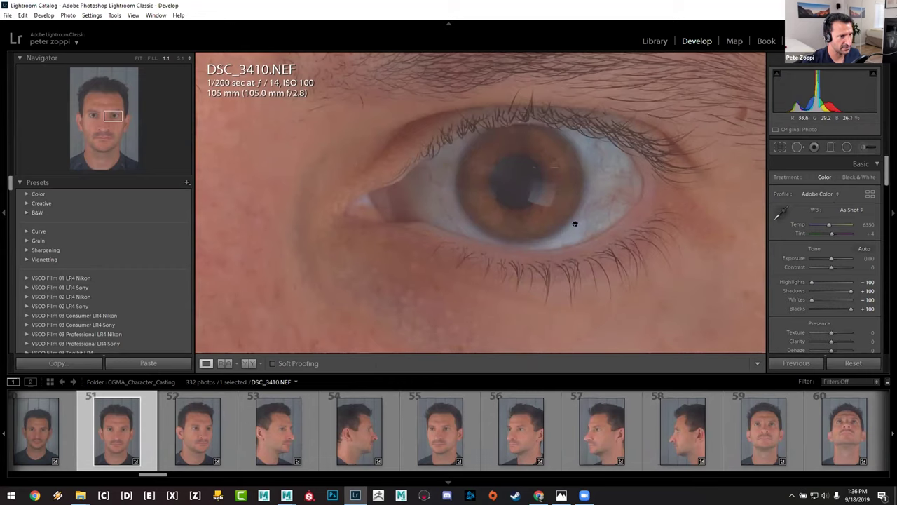
drag(610, 184, 496, 246)
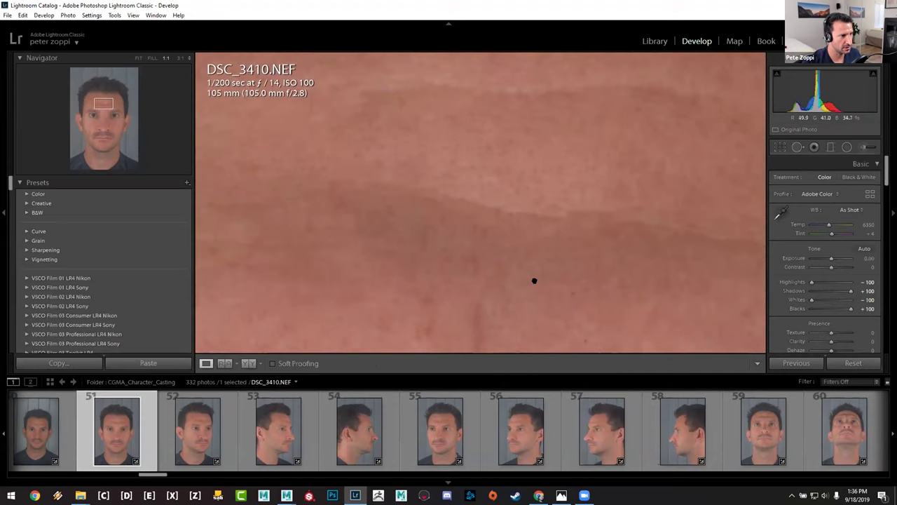
scroll(491, 238, down, 3)
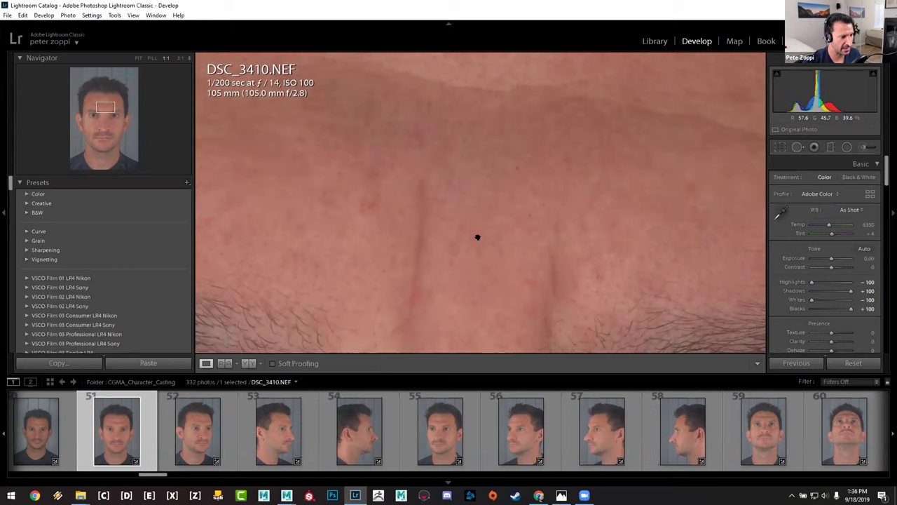
click(545, 281)
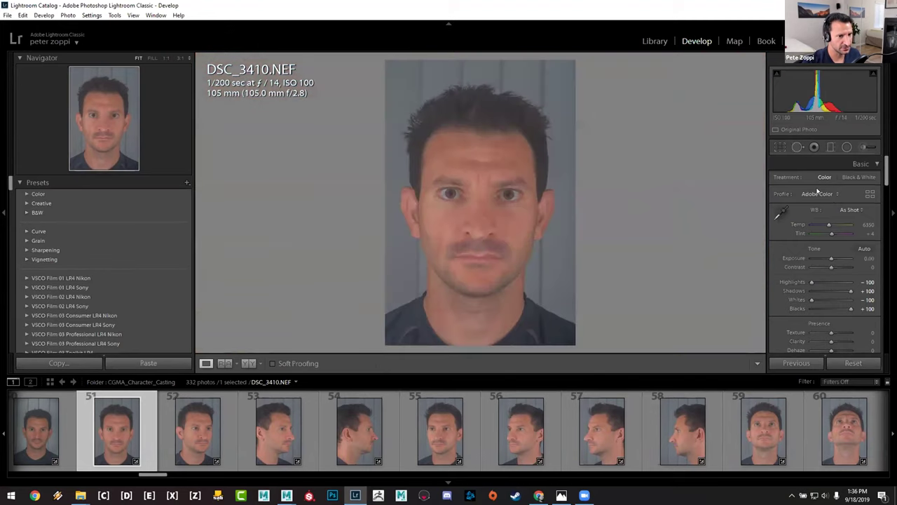
Step: Reset DSC_3410.NEF's develop settings, then flatten it with Highlights -100, Shadows +100, Whites -100 and Blacks +100
click(848, 363)
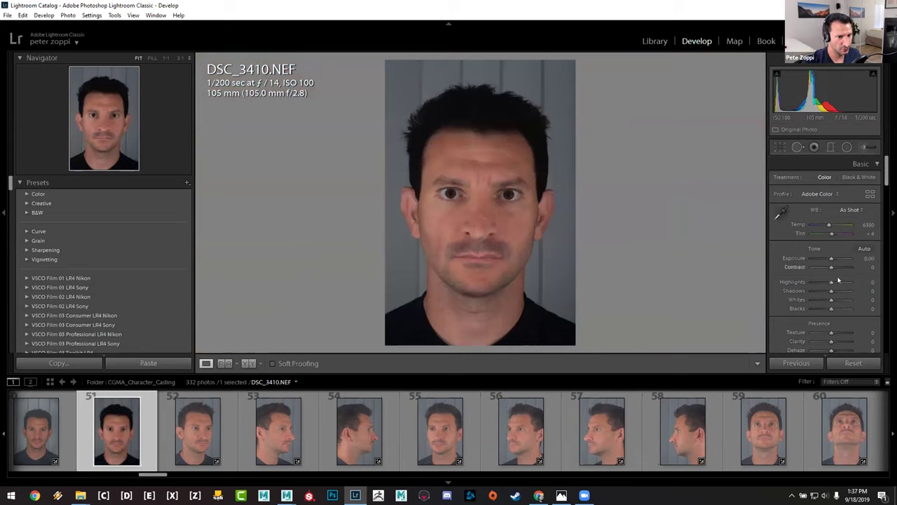
drag(831, 281, 852, 309)
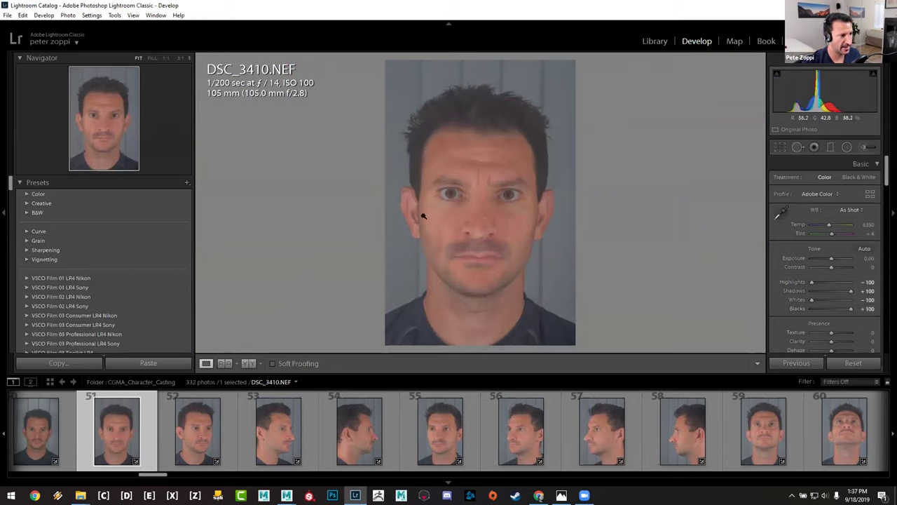
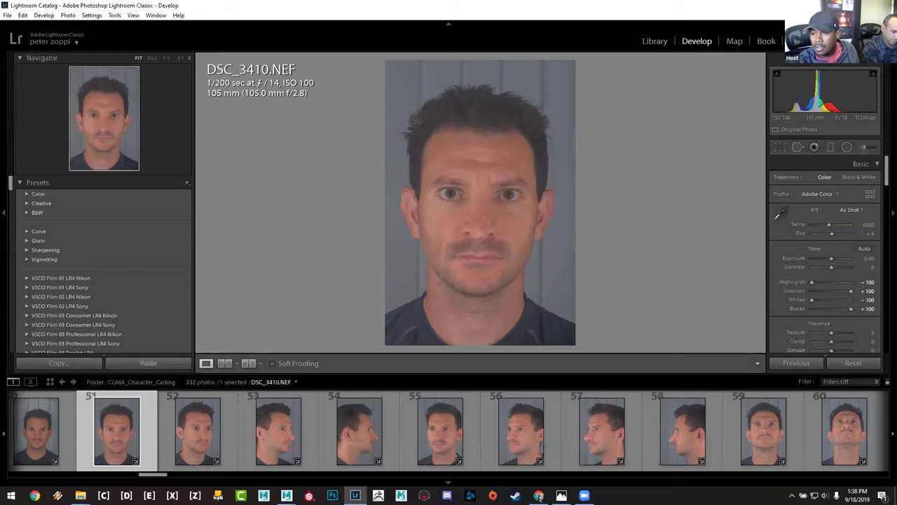
Step: Return to the CG_Temp folder and view render_38.tif
click(295, 382)
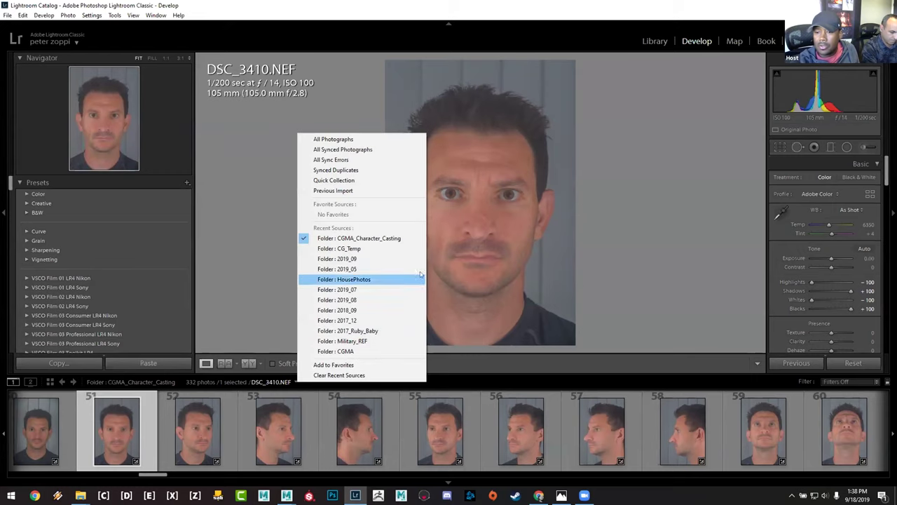
click(419, 249)
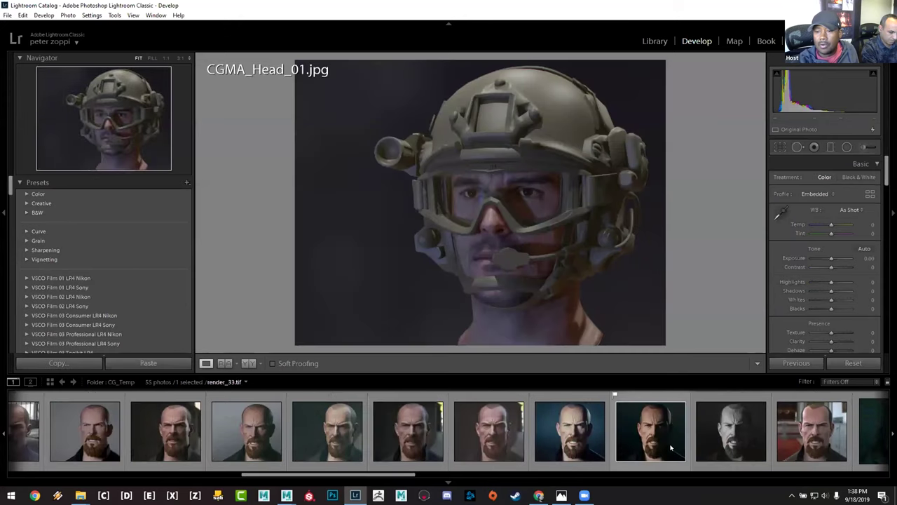
scroll(743, 432, down, 5)
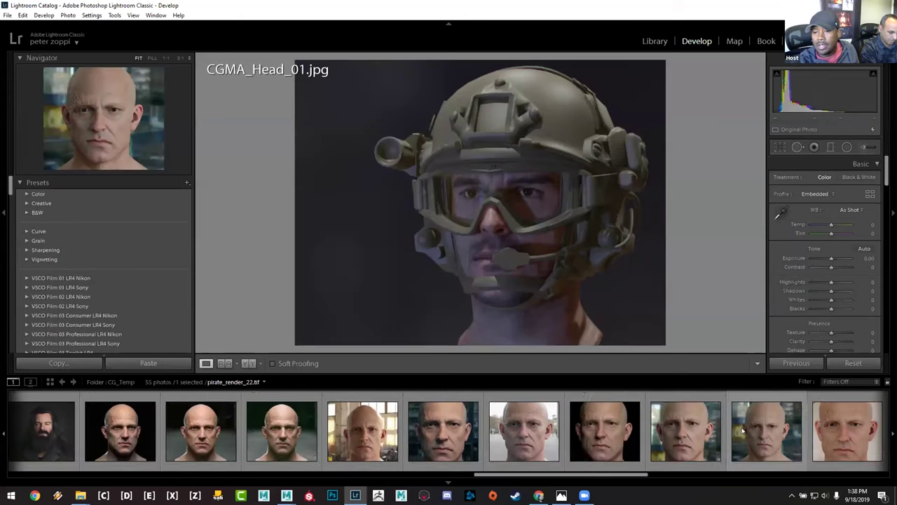
scroll(743, 431, down, 3)
click(722, 431)
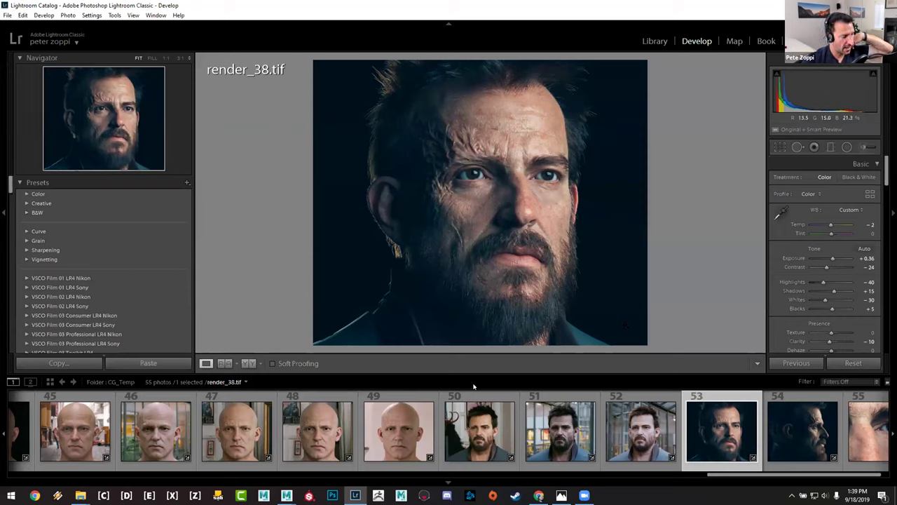
Step: Switch to Maya and open the recent scene jacket_cloth_pattern.ma without saving head_hair_v25.ma, accepting the student version notice
mouse_move(287, 495)
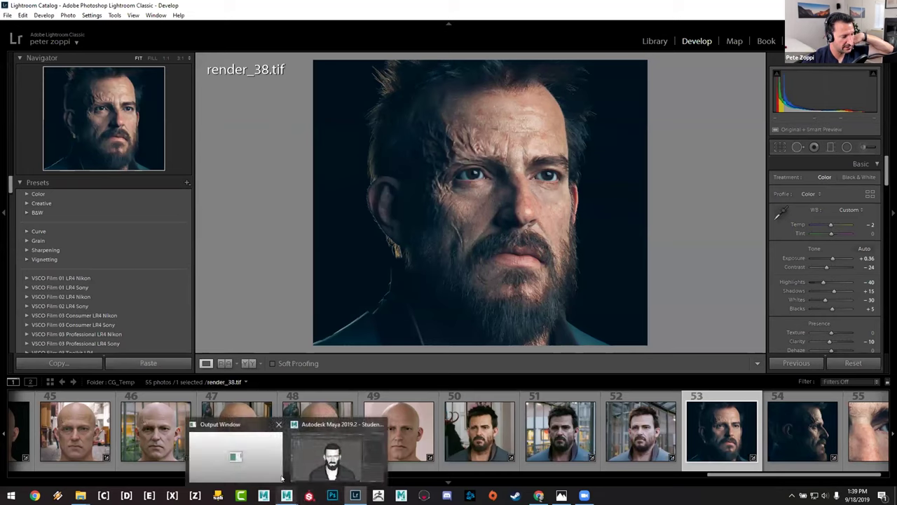
click(336, 450)
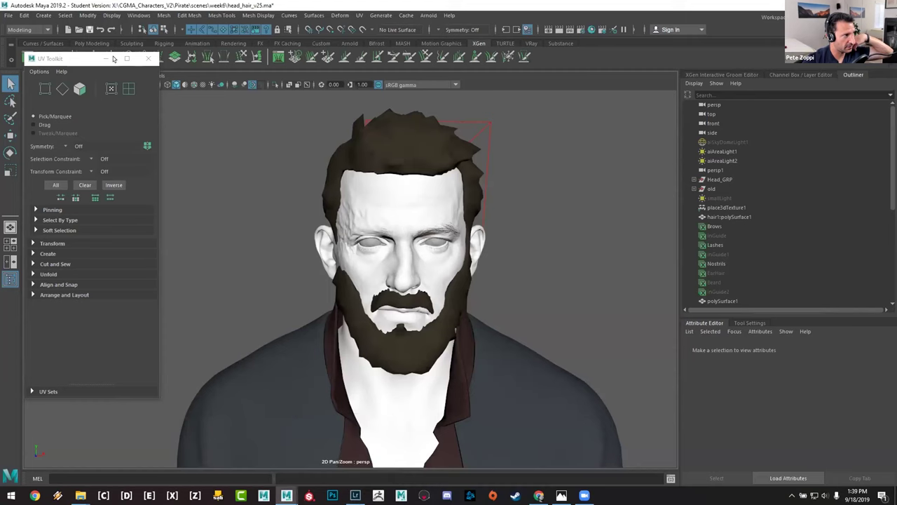
click(7, 14)
mouse_move(85, 317)
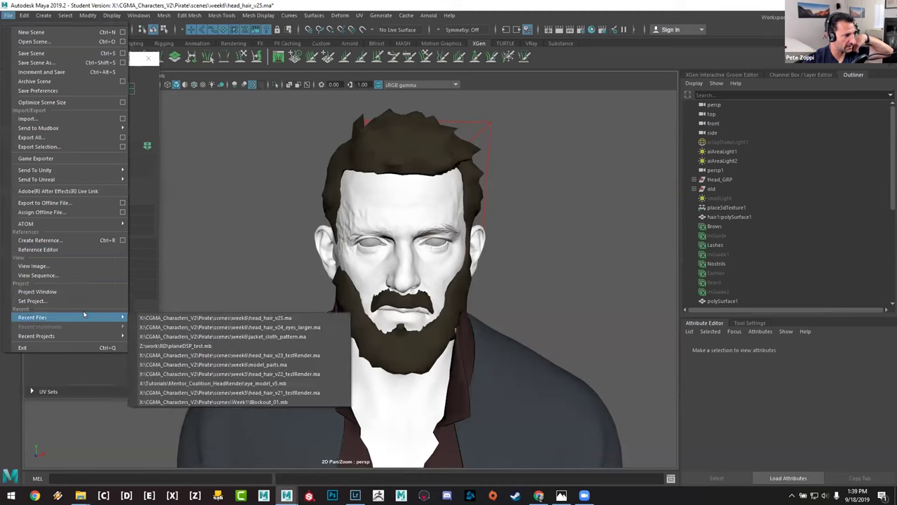
click(243, 327)
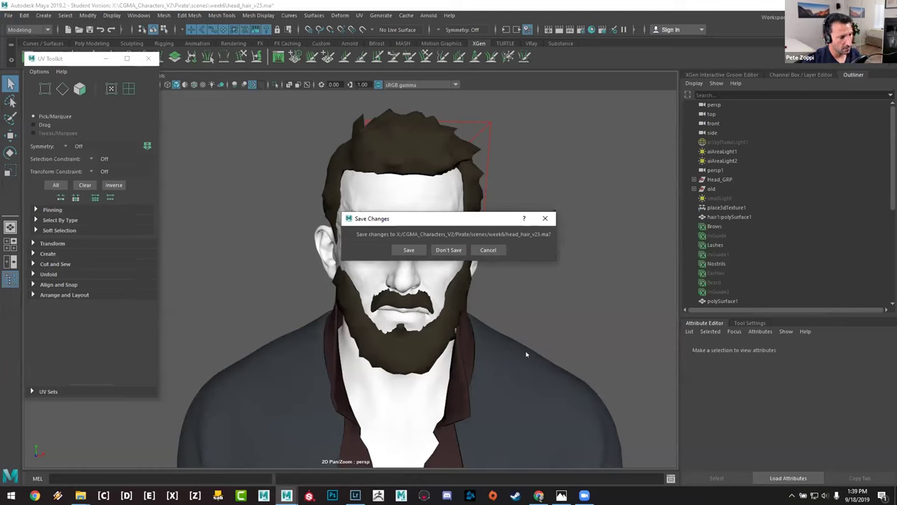
click(447, 250)
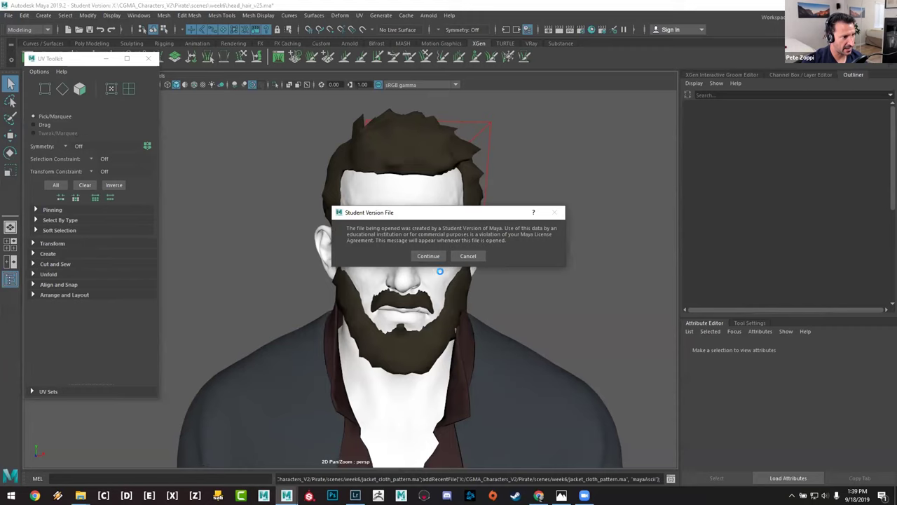
click(428, 256)
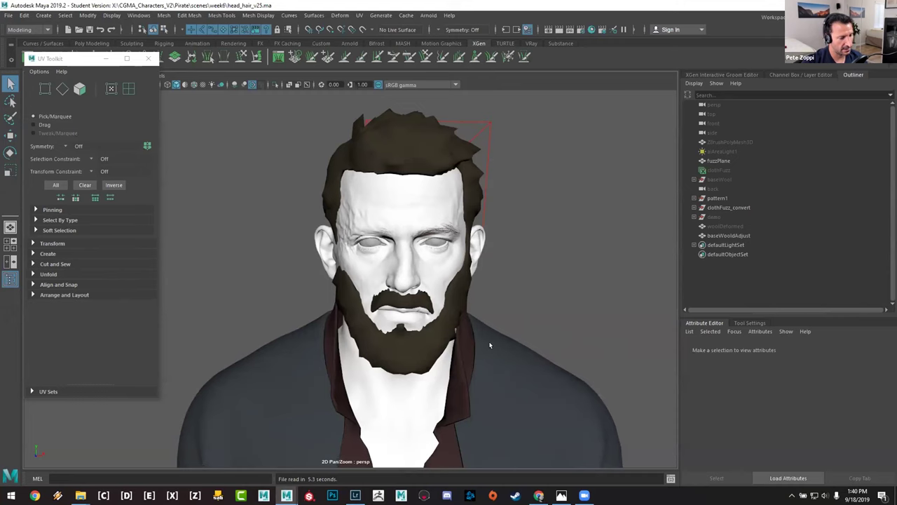
Step: Examine the woven jacket cloth swatch from above and up close, including its twisted threads, knots and stray fuzz fibres
key(backslash)
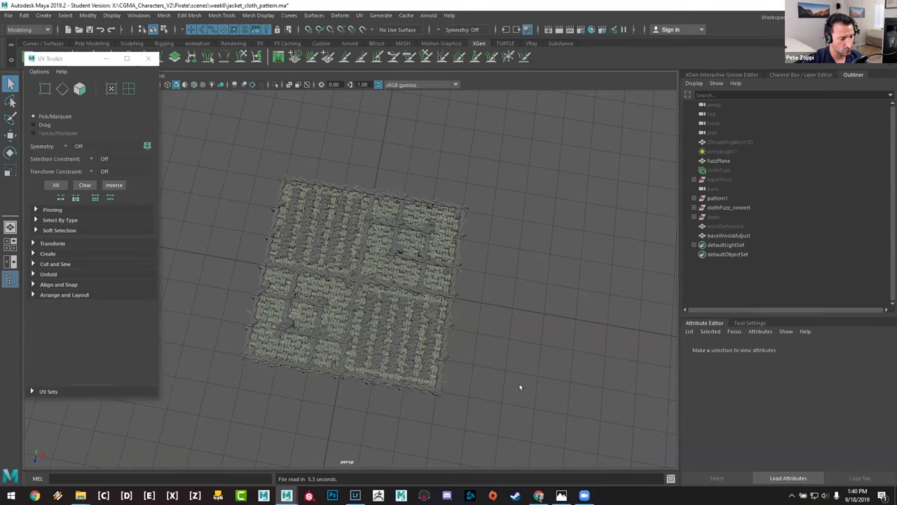
alt+drag(367, 317, 435, 321)
scroll(490, 324, up, 5)
alt+drag(541, 327, 321, 198)
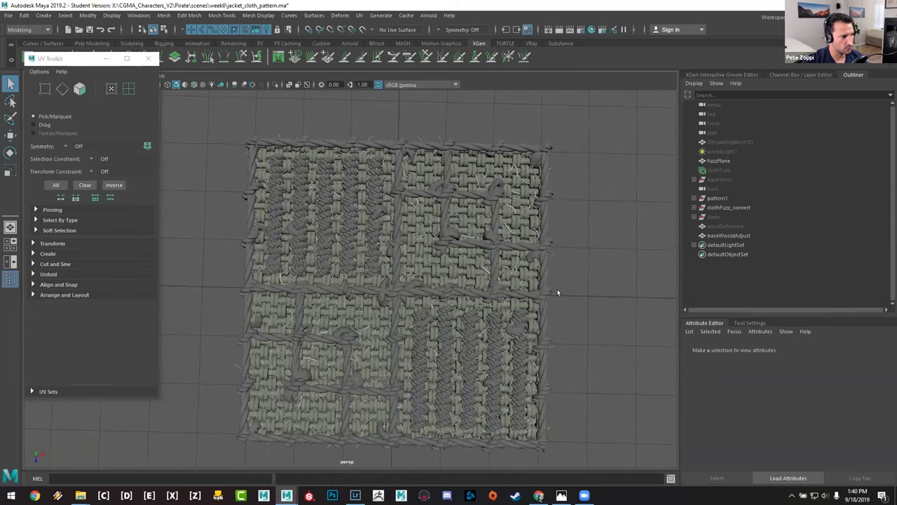
alt+drag(455, 271, 531, 294)
scroll(477, 214, up, 3)
scroll(468, 203, up, 4)
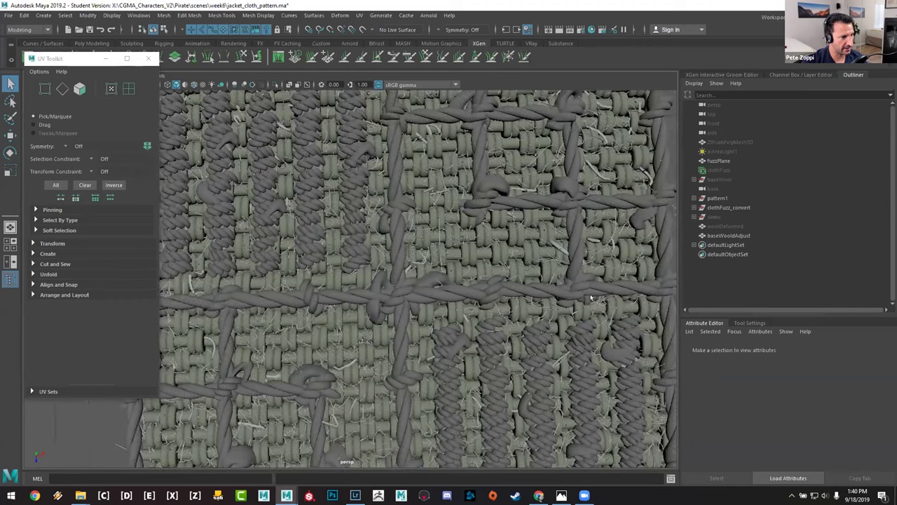
alt+middle_drag(591, 298, 529, 284)
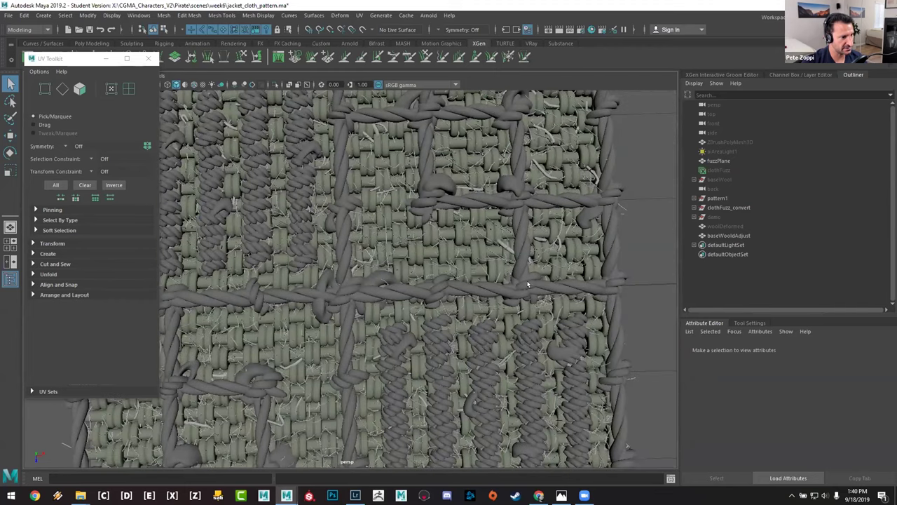
alt+drag(352, 252, 345, 226)
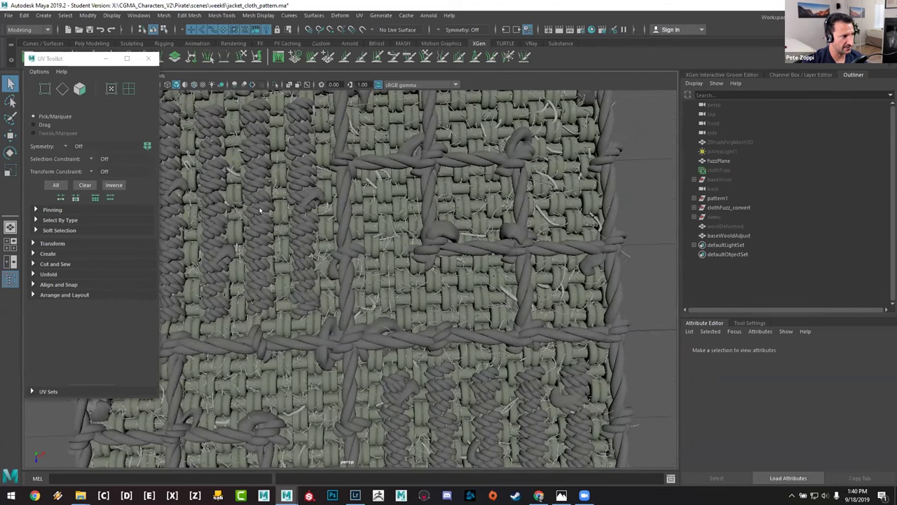
scroll(275, 203, down, 5)
alt+drag(378, 254, 389, 240)
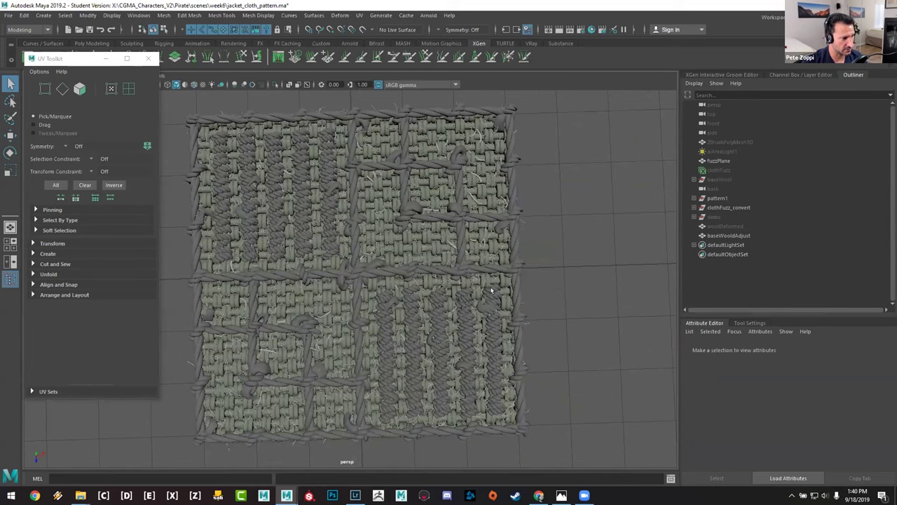
alt+drag(463, 312, 589, 306)
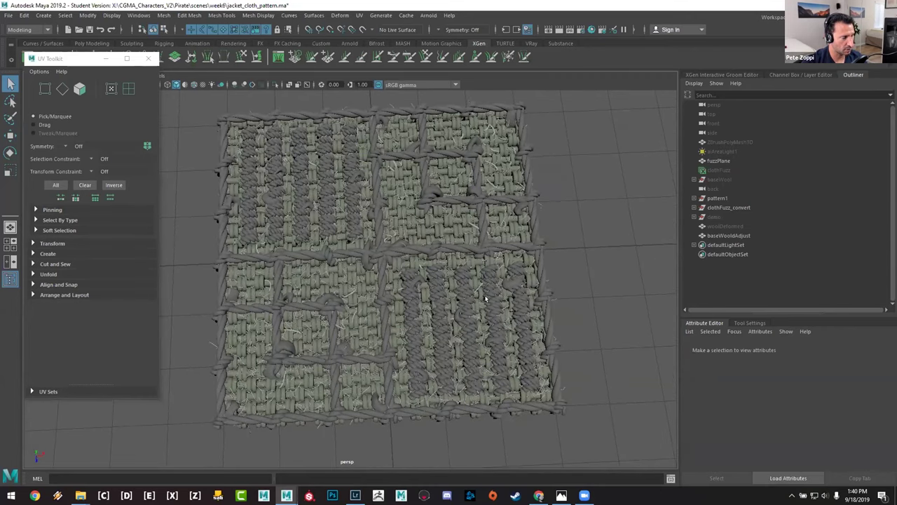
alt+drag(485, 298, 421, 231)
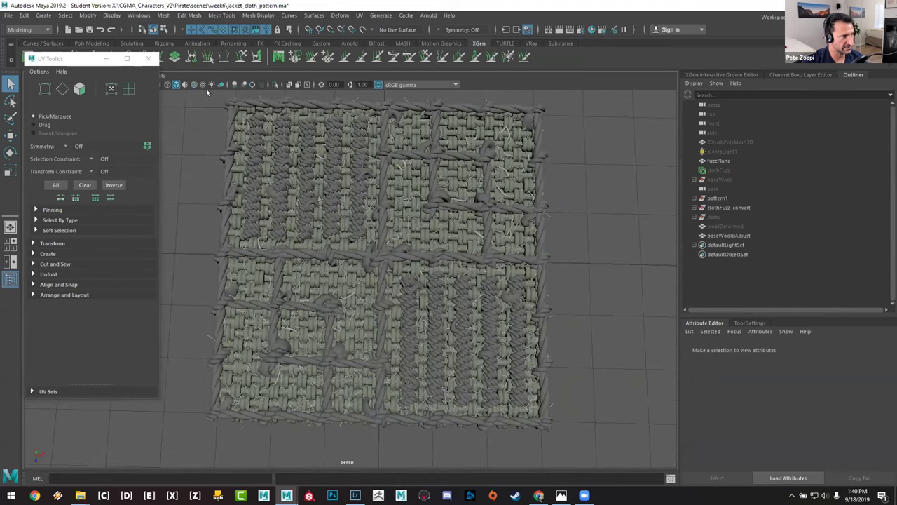
alt+drag(298, 225, 387, 231)
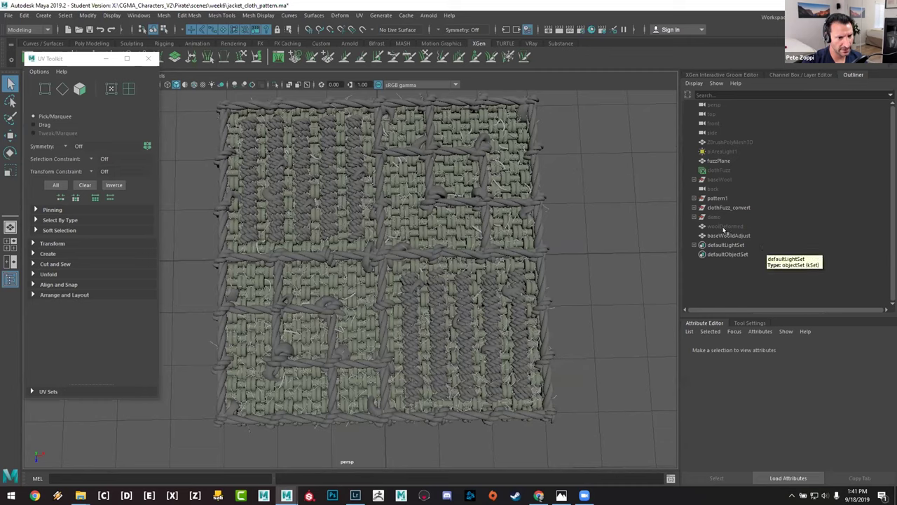
Step: Hide the pattern1 group of twisted threads to leave the base weave and fuzz displayed
click(716, 198)
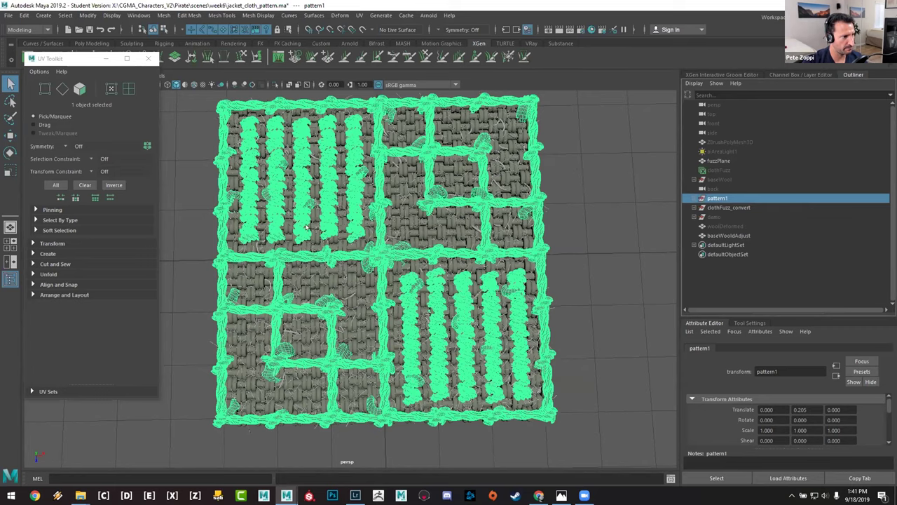
key(ctrl+h)
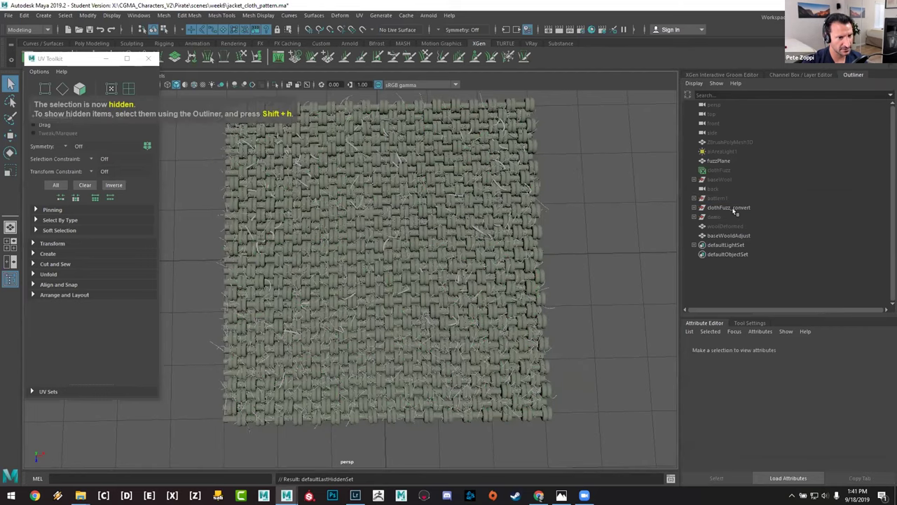
Step: Check the clothFuzz_convert fibres across the swatch and hide them to leave only the base weave displayed
click(733, 208)
alt+drag(479, 256, 631, 280)
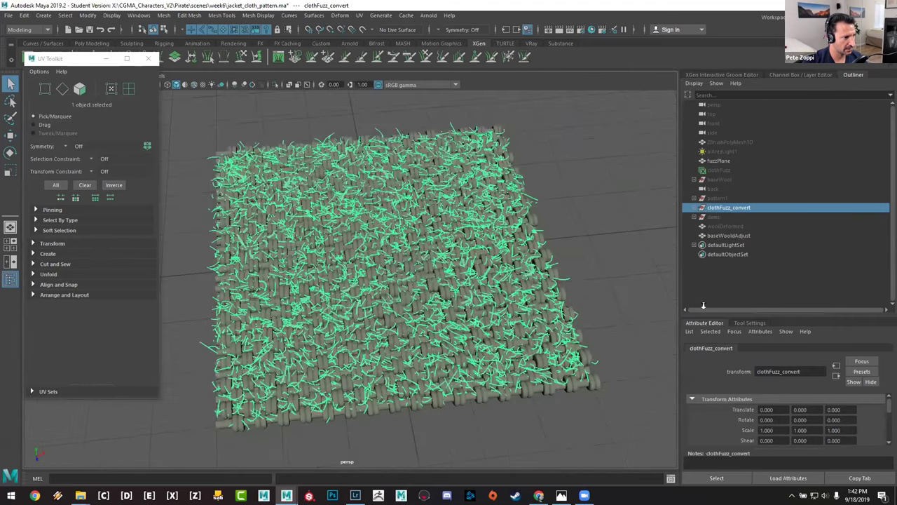
click(631, 294)
scroll(524, 220, up, 5)
alt+drag(524, 220, 490, 155)
click(729, 208)
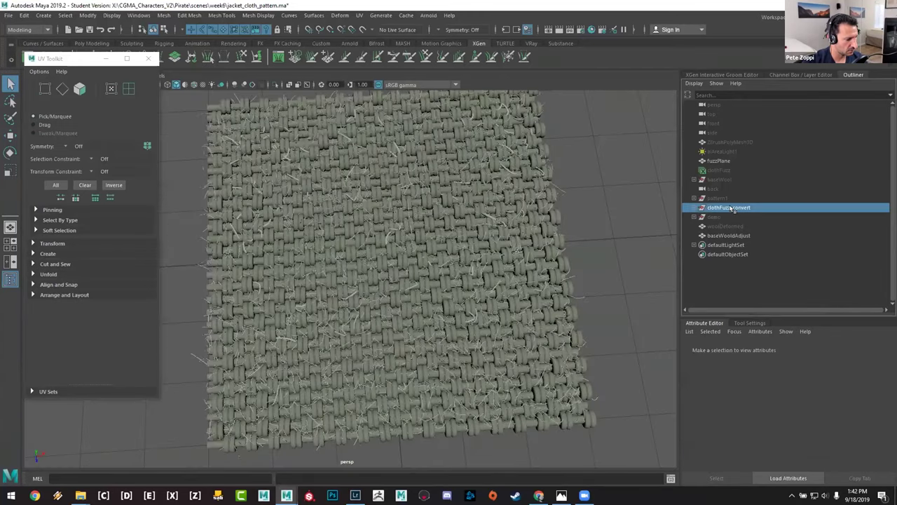
key(ctrl+h)
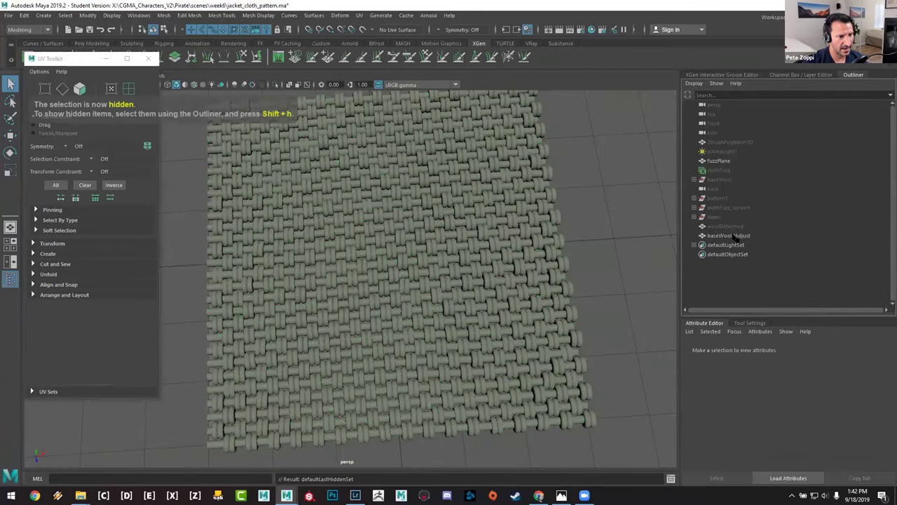
Step: Examine the bare baseWooldAdjust weave up close, following the paired threads along the swatch's edge
click(729, 235)
ctrl+click(441, 289)
alt+right_drag(441, 289, 438, 263)
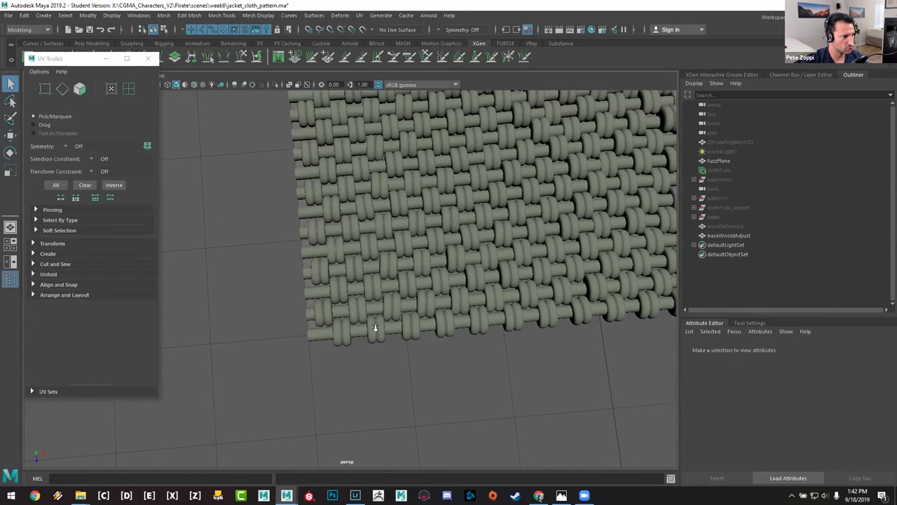
alt+drag(376, 328, 470, 330)
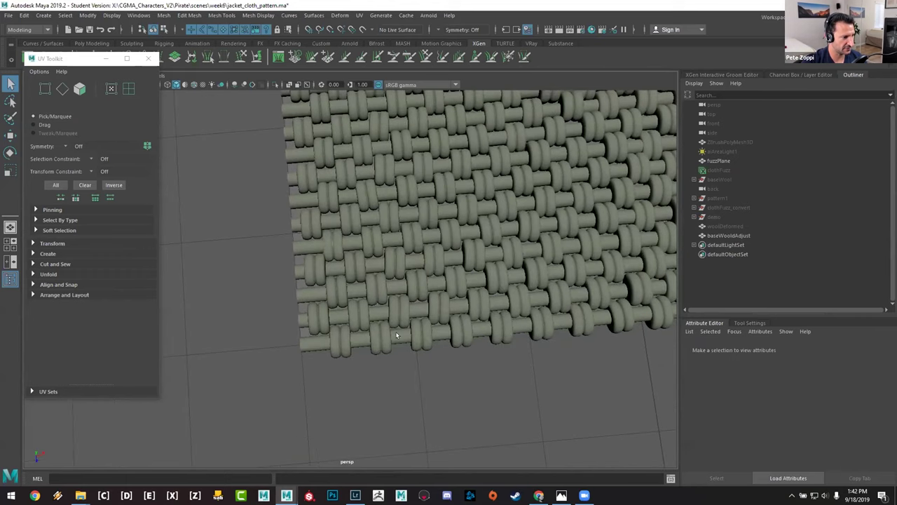
alt+drag(385, 335, 309, 368)
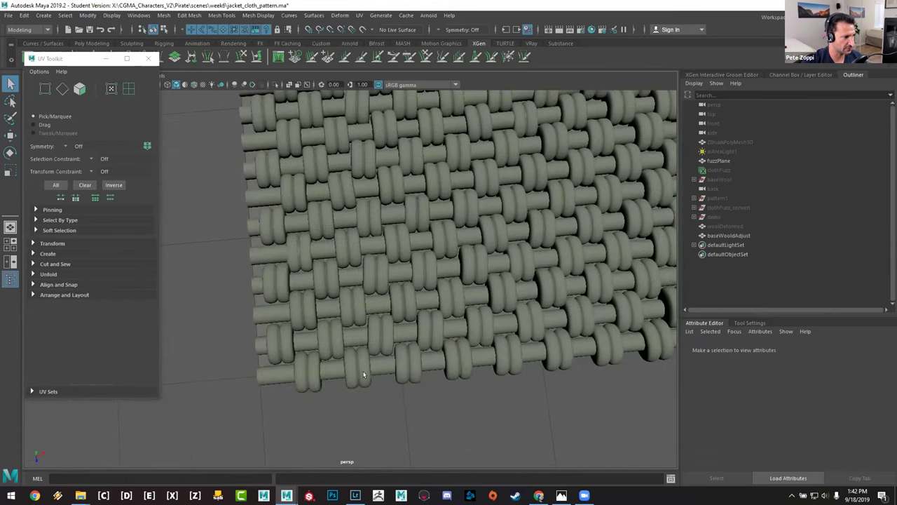
click(419, 331)
alt+drag(445, 300, 445, 315)
Step: Inspect the weave's polygon faces on one paired thread loop, return to object mode and view the whole swatch
key(F11)
click(411, 339)
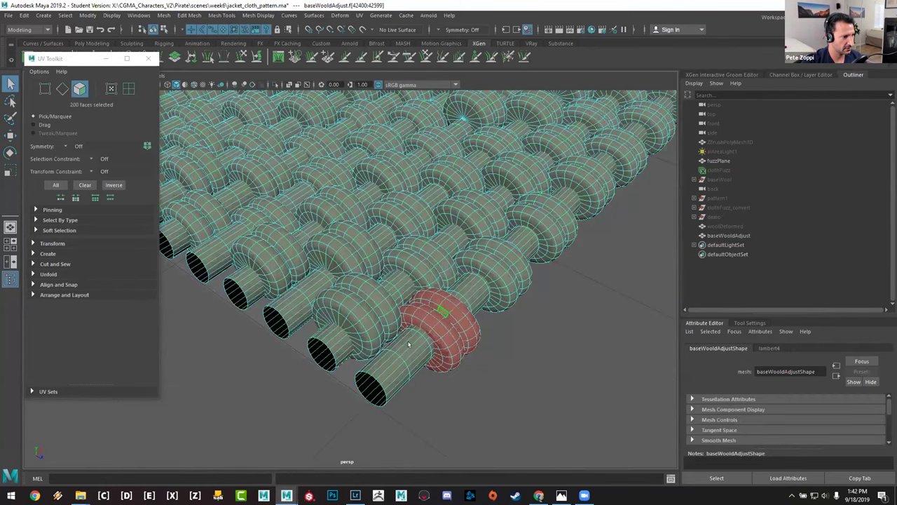
key(shift+period)
alt+drag(338, 352, 375, 368)
scroll(454, 391, down, 5)
key(F8)
click(449, 393)
alt+drag(448, 393, 281, 280)
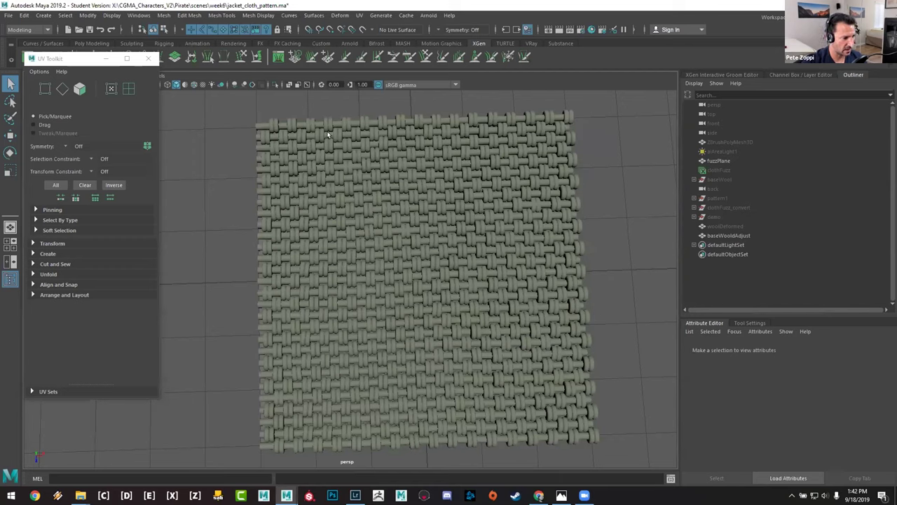
alt+drag(403, 341, 283, 165)
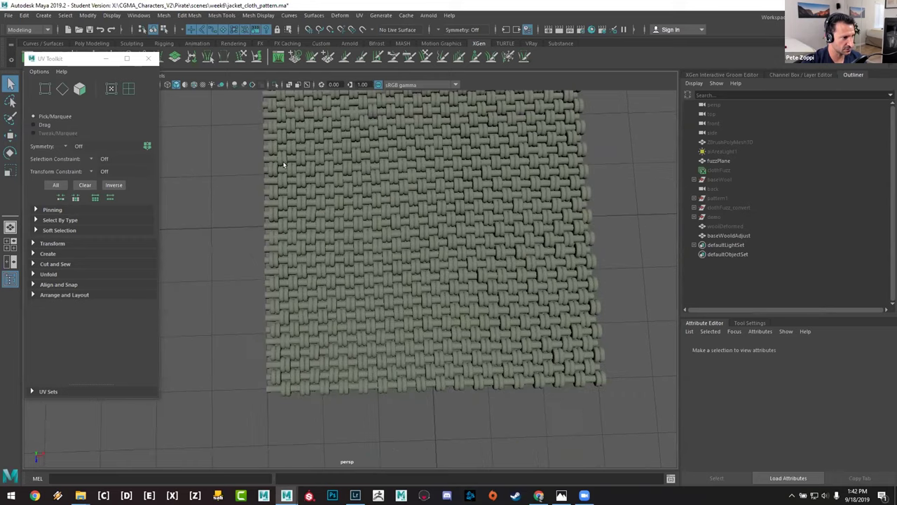
alt+drag(402, 233, 430, 240)
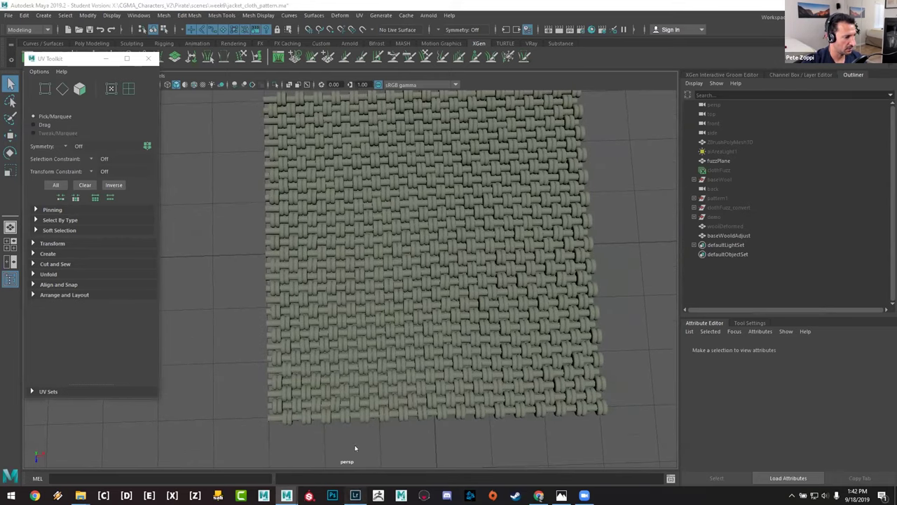
Step: Switch to Lightroom, open the Military_REF folder and examine the webbing weave in DSC_1172.NEF at full size
click(355, 496)
click(245, 382)
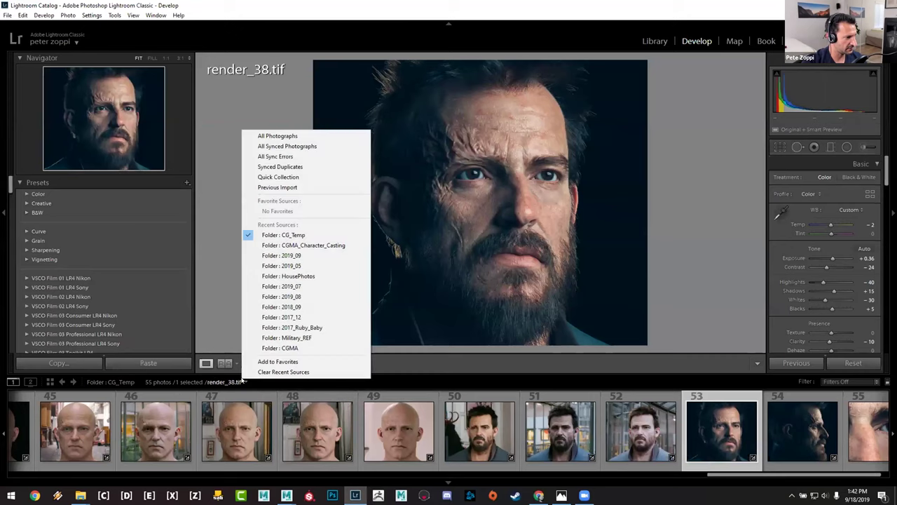
click(287, 338)
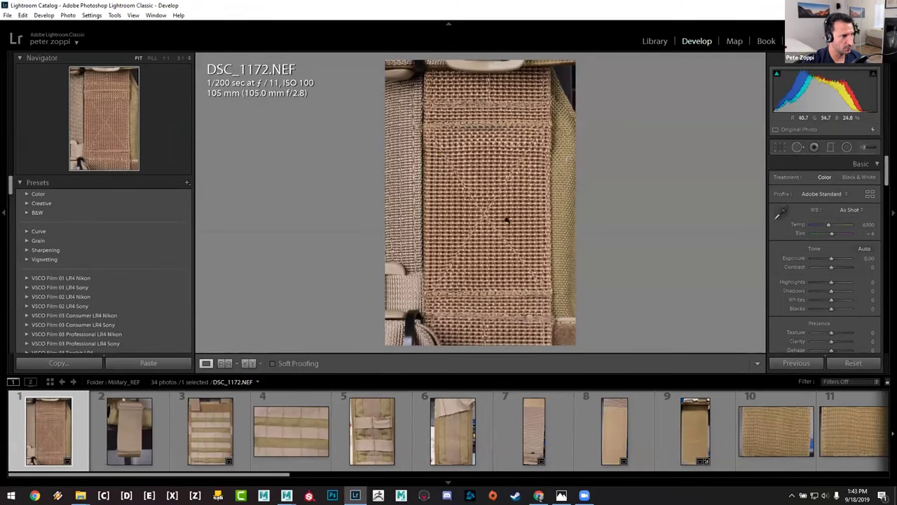
click(513, 204)
drag(515, 246, 476, 92)
drag(483, 294, 462, 154)
drag(449, 302, 427, 288)
Step: View the next reference photo, DSC_1173.NEF, and examine its fabric weave across the zoomed area
key(Right)
drag(497, 316, 526, 354)
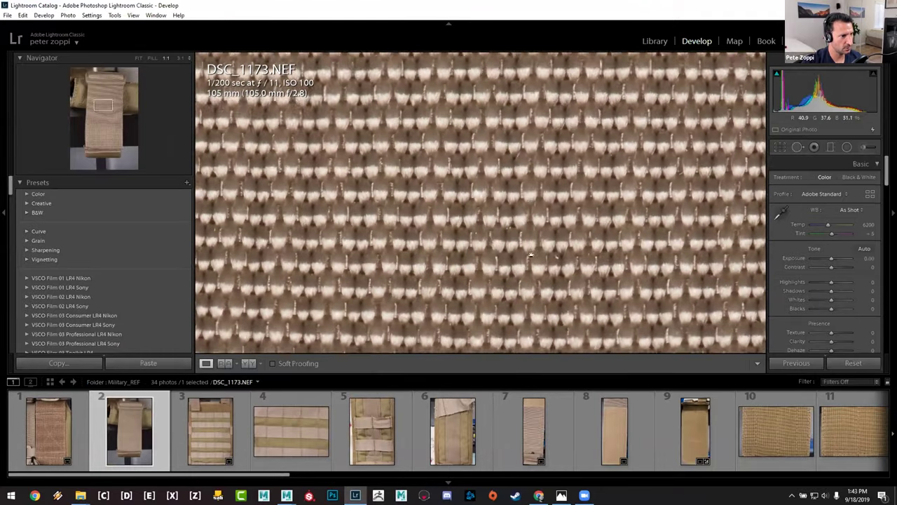
drag(531, 254, 455, 222)
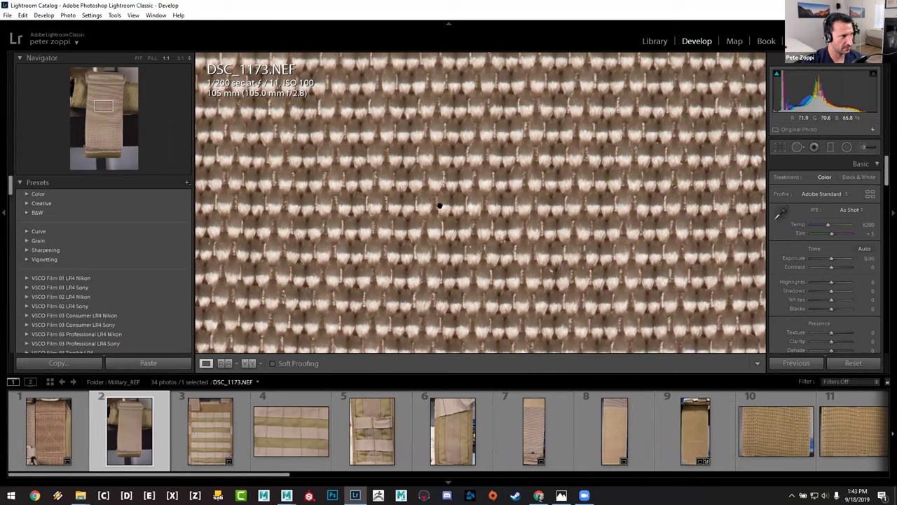
drag(517, 253, 424, 244)
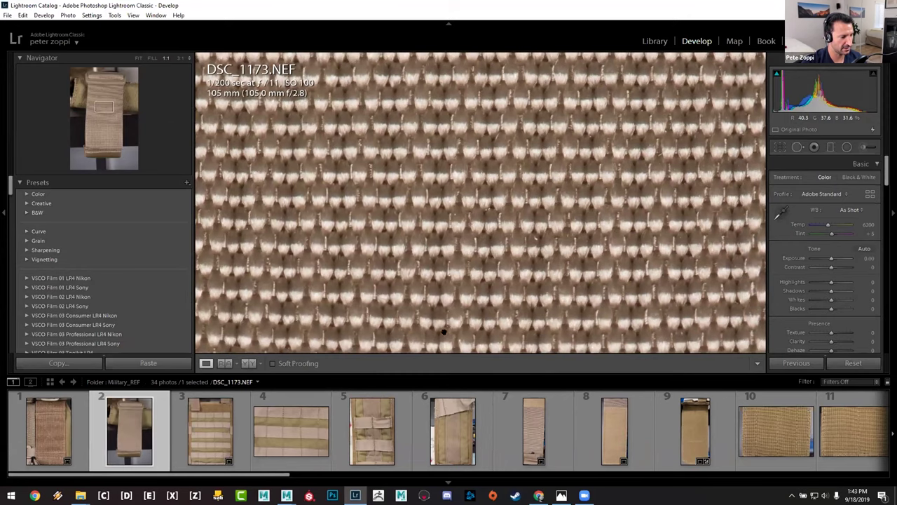
Step: Compare the close-up weaves in DSC_1180.NEF, DSC_1179.NEF and DSC_1184.NEF, including the stitched seam in the last photo
click(531, 437)
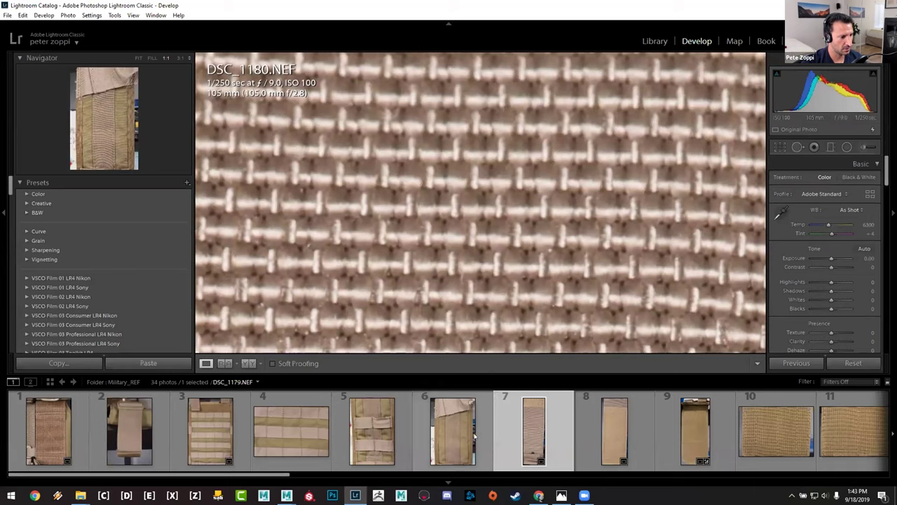
click(452, 430)
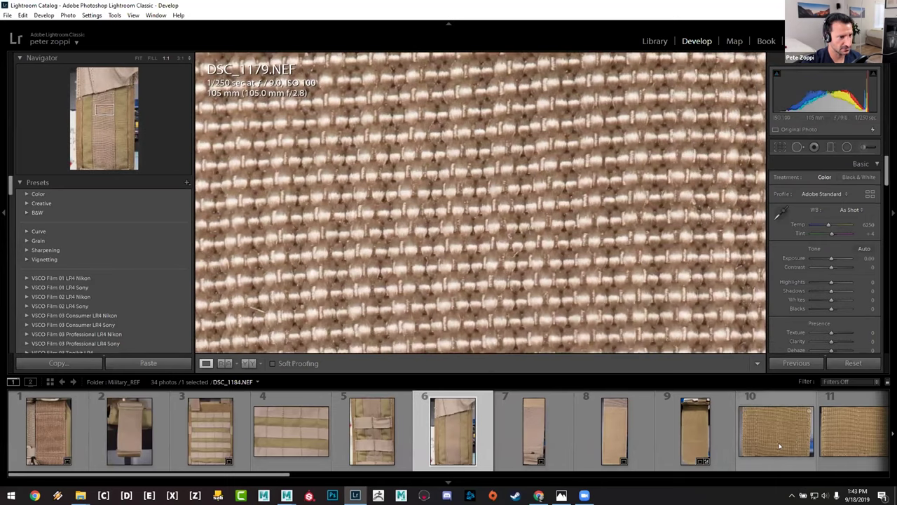
click(779, 446)
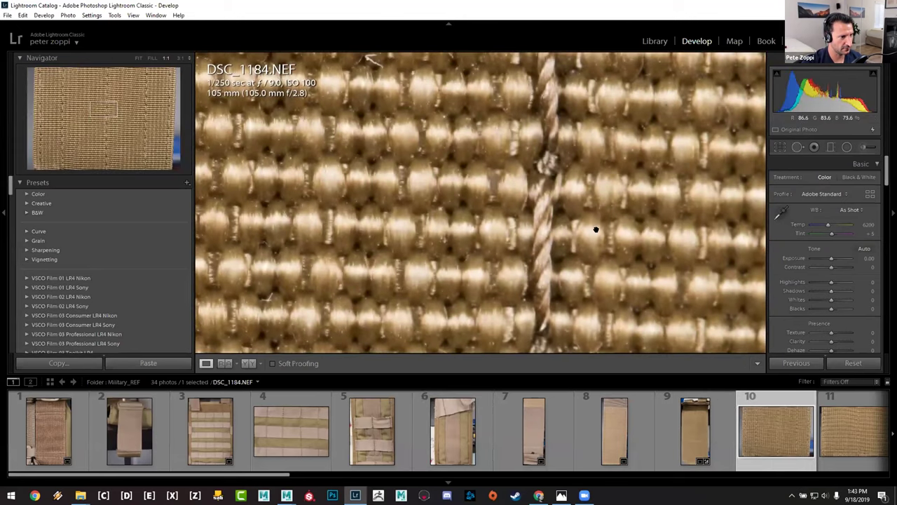
drag(596, 229, 753, 224)
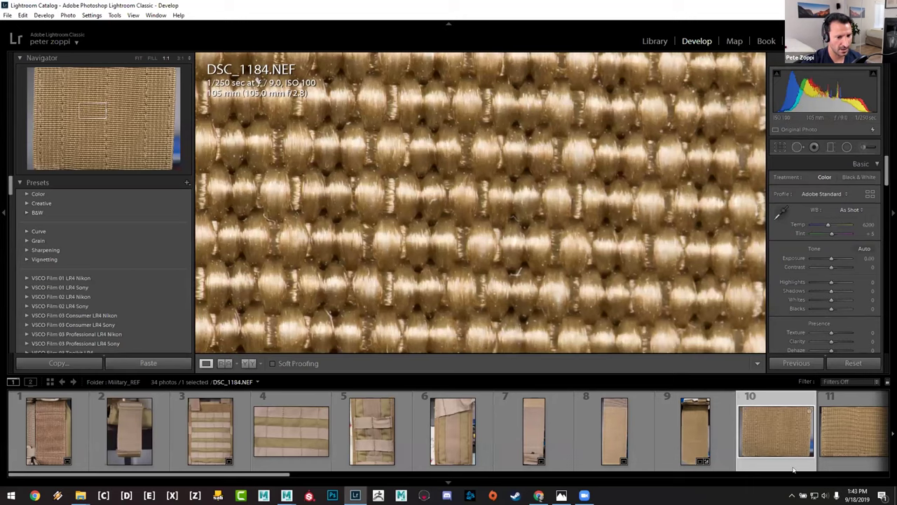
scroll(591, 449, down, 10)
scroll(591, 449, up, 10)
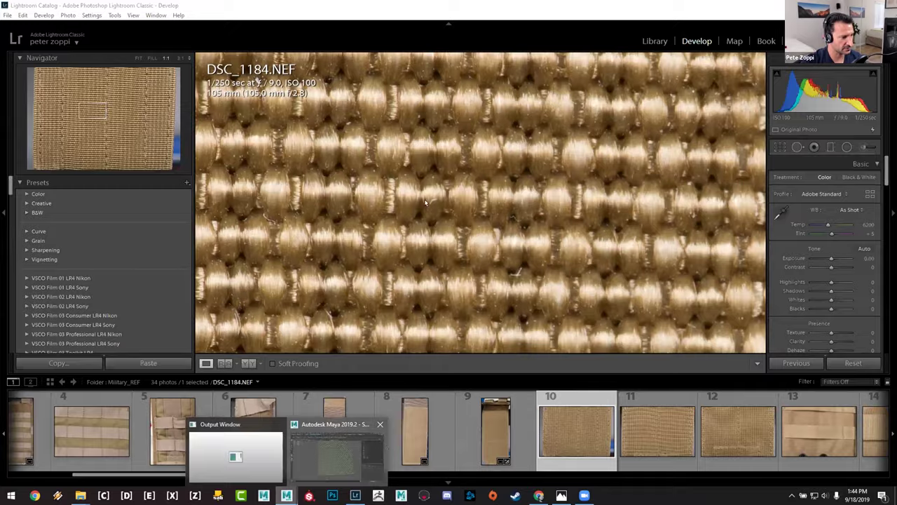
Step: Switch back to the Maya cloth scene and view the base weave from several angles
click(320, 454)
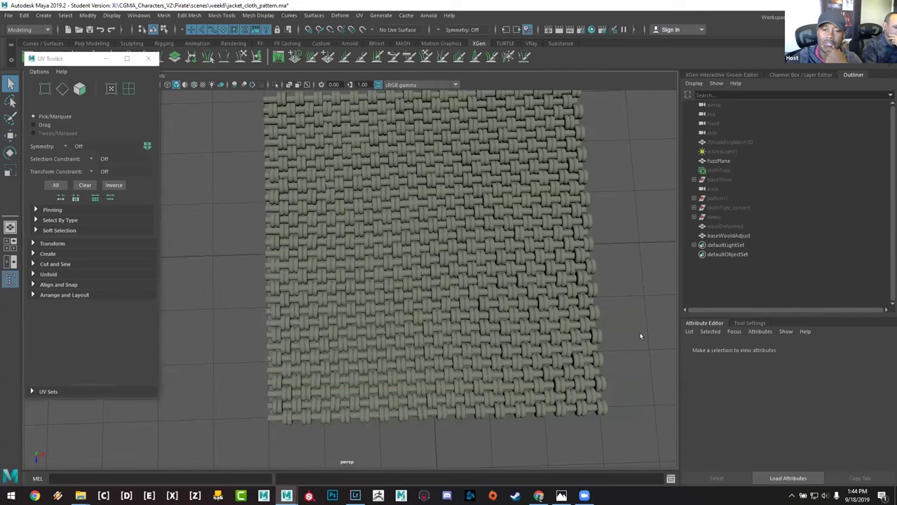
alt+drag(632, 352, 640, 342)
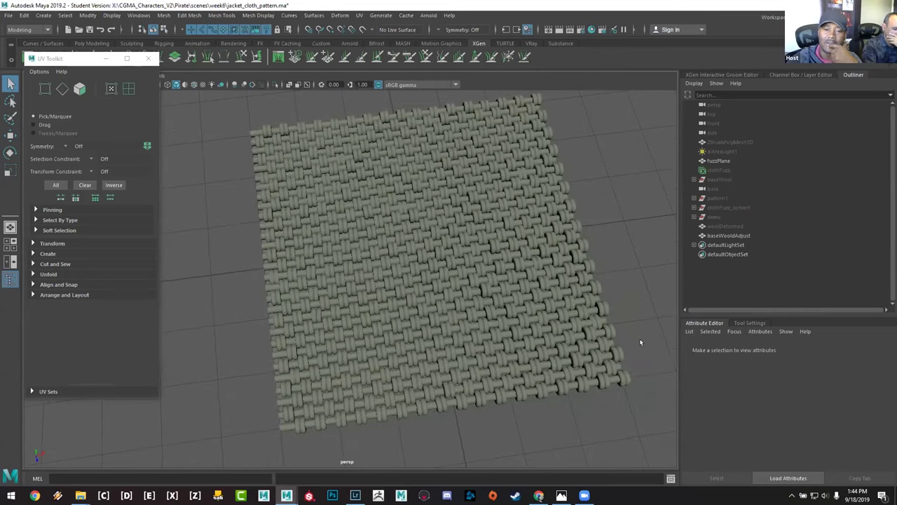
alt+drag(609, 287, 621, 255)
alt+drag(323, 301, 324, 331)
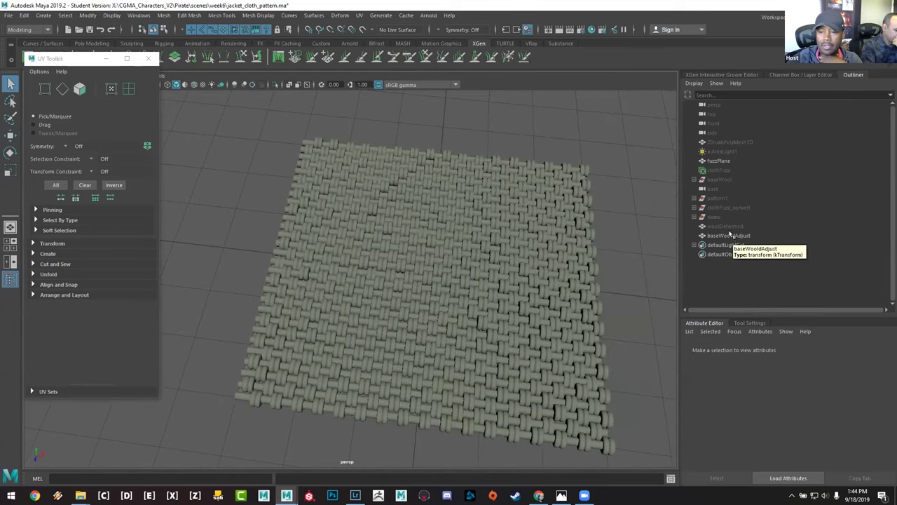
Step: Unhide the clothFuzz_convert fibres and the pattern1 threads, and clear the selection to show the complete cloth swatch
click(729, 208)
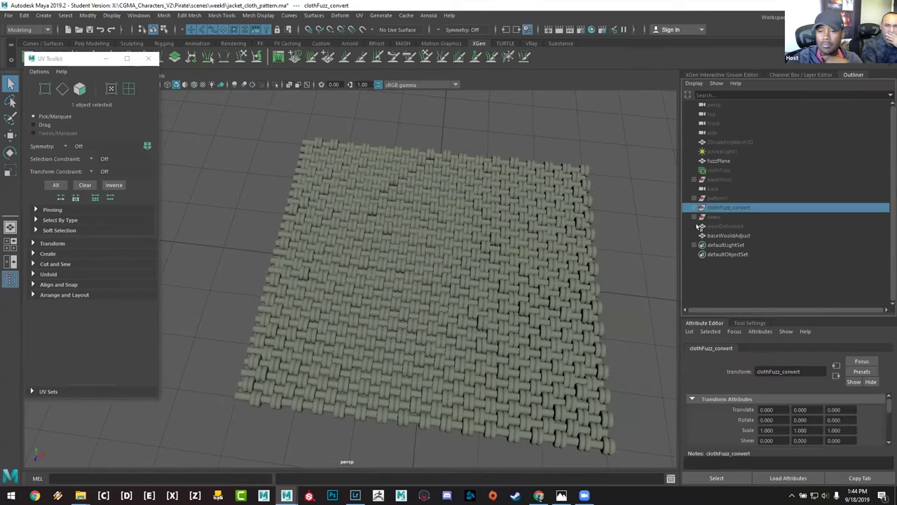
key(shift+h)
click(719, 198)
key(shift+h)
click(597, 239)
alt+drag(597, 239, 514, 274)
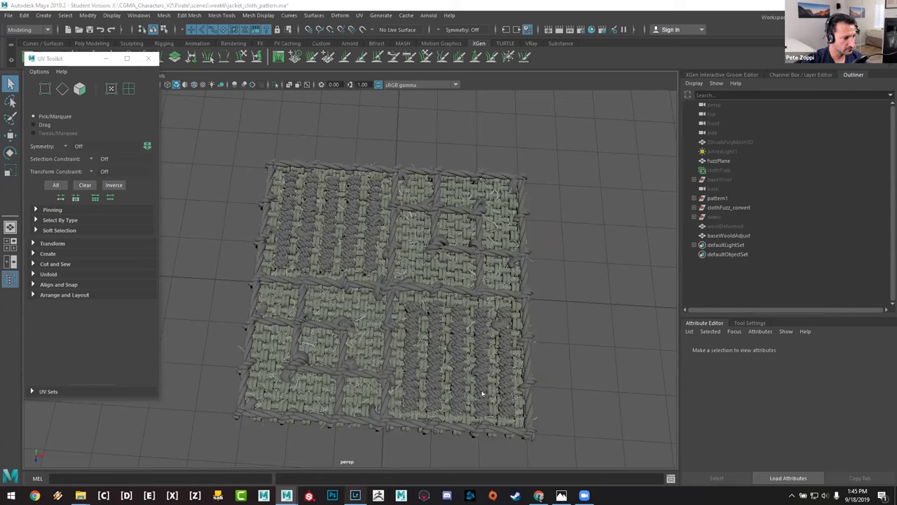
Step: Switch to Lightroom, open the CG_Temp folder, view pirate_02.tif and browse the neighbouring head renders
key(alt+Tab)
click(257, 382)
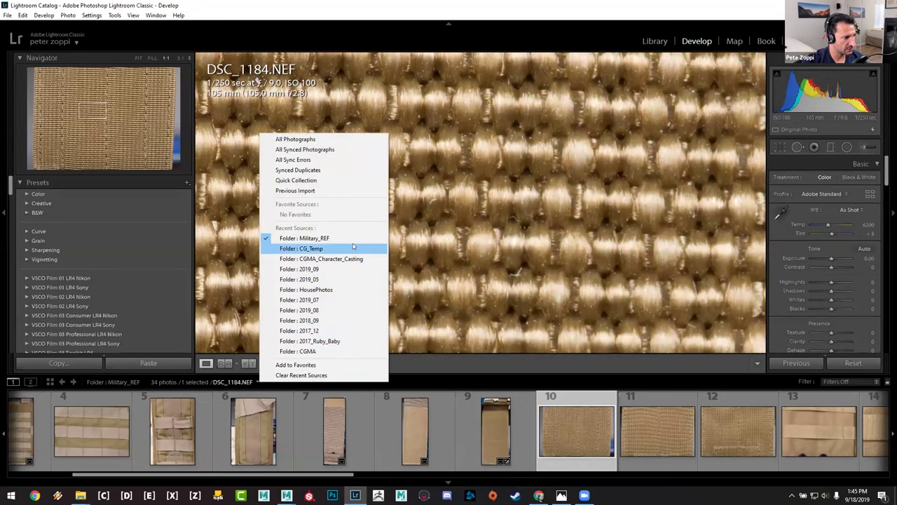
click(301, 249)
click(729, 432)
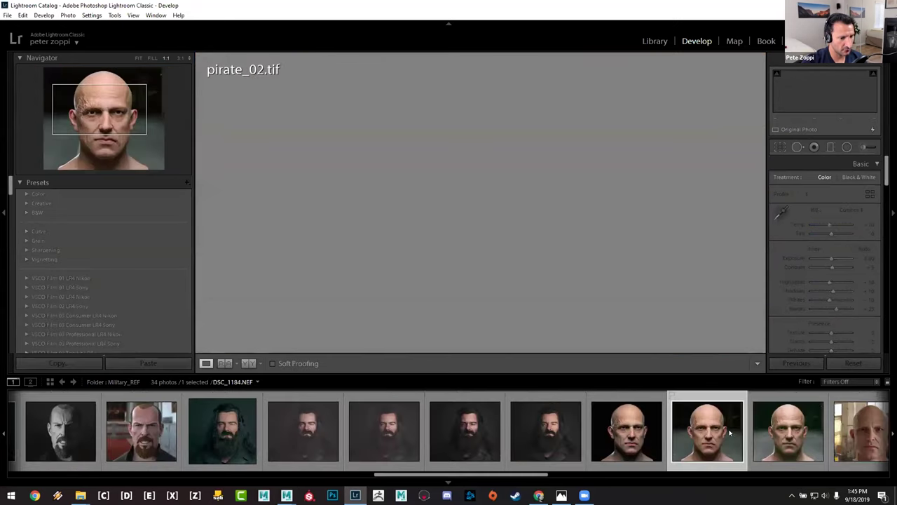
scroll(729, 432, down, 10)
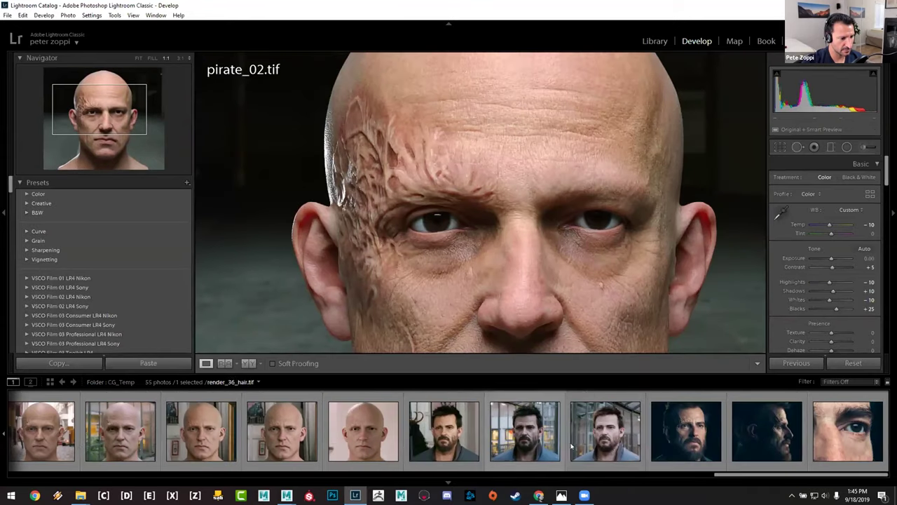
scroll(490, 438, up, 10)
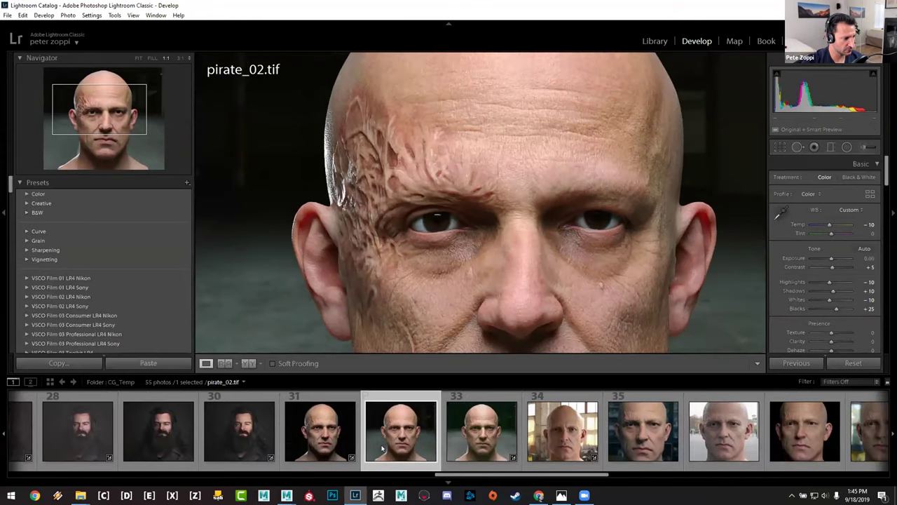
Step: View pirate_01.tif at full size and examine the scarred side, ear and opposite half of the face
click(321, 434)
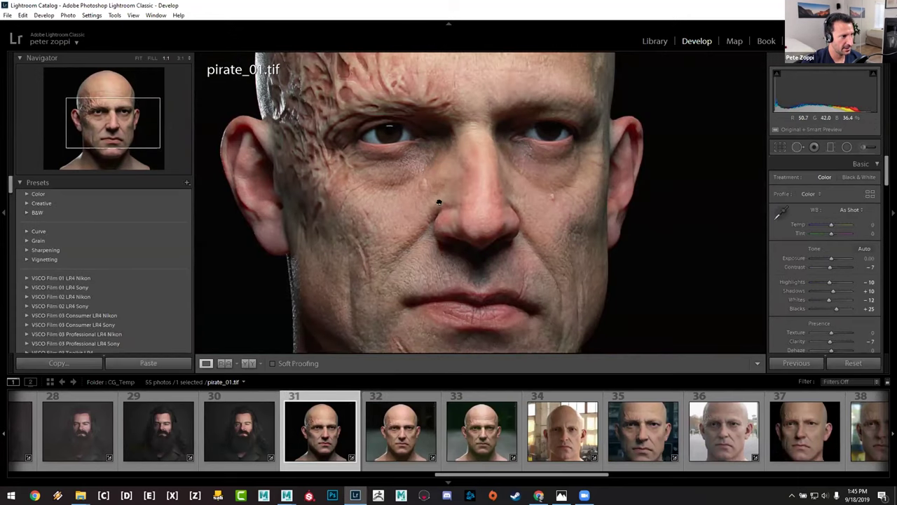
drag(247, 139, 359, 178)
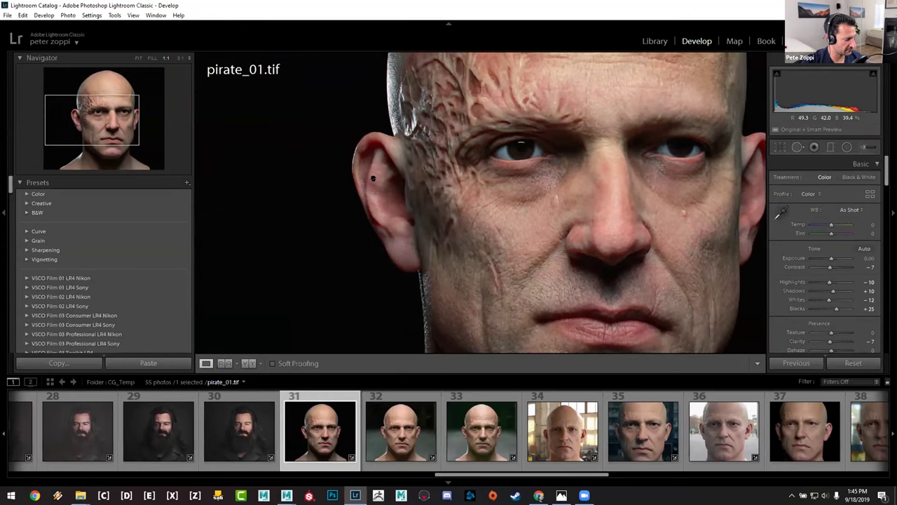
drag(630, 205, 414, 169)
drag(491, 205, 389, 118)
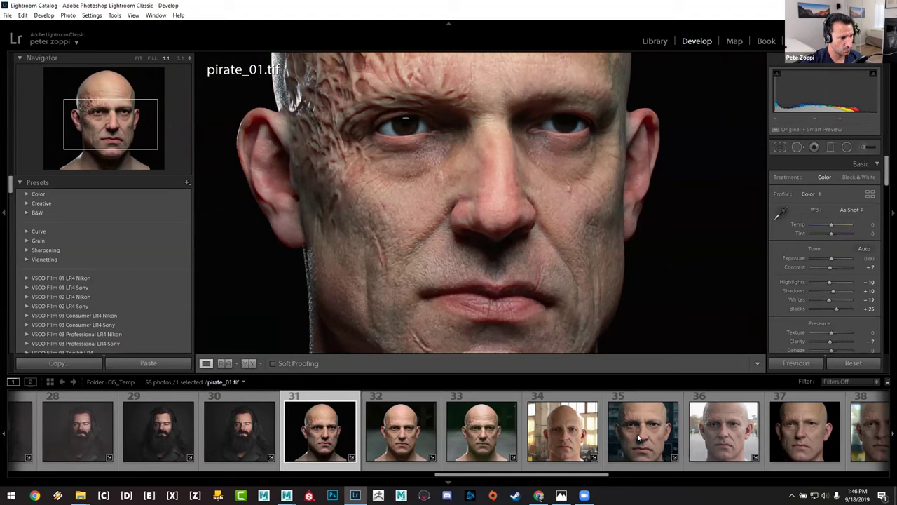
Step: Compare the skin in the outdoor render pirate_05.tif with the dark-background render pirate_01.tif
click(753, 452)
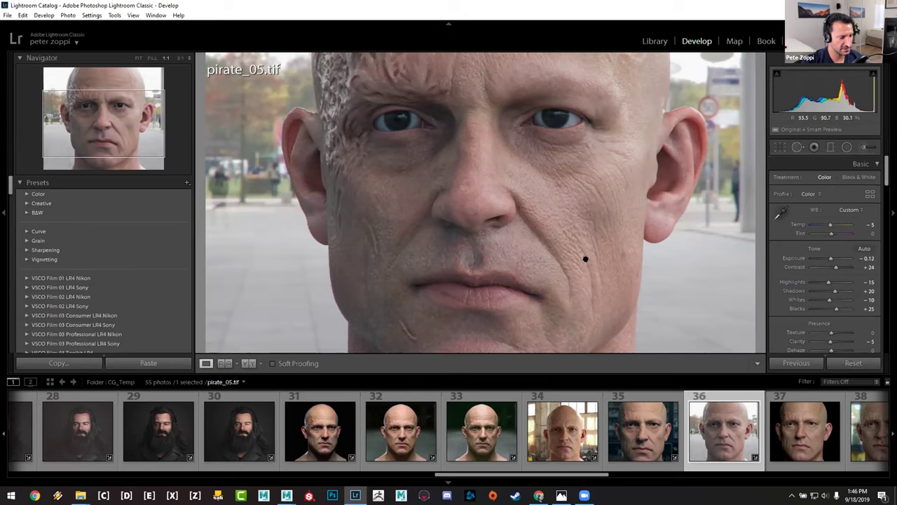
click(340, 457)
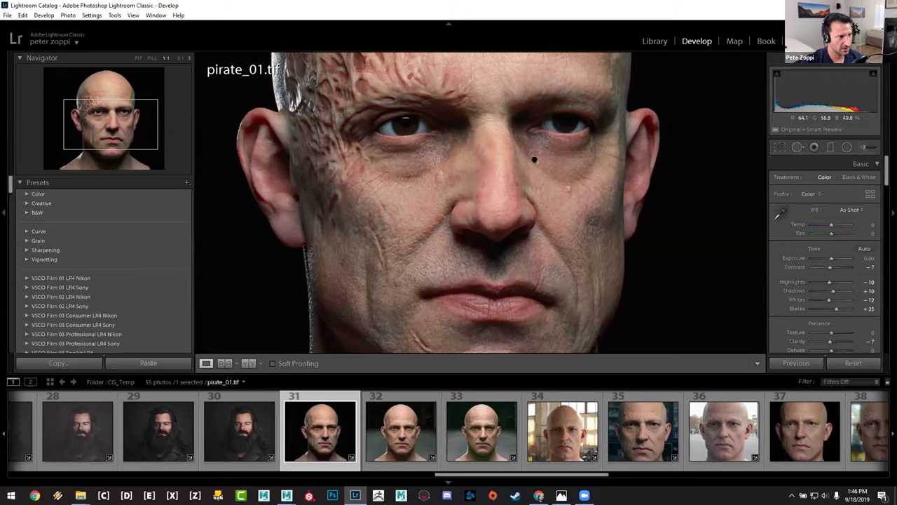
scroll(534, 160, up, 3)
scroll(491, 244, down, 3)
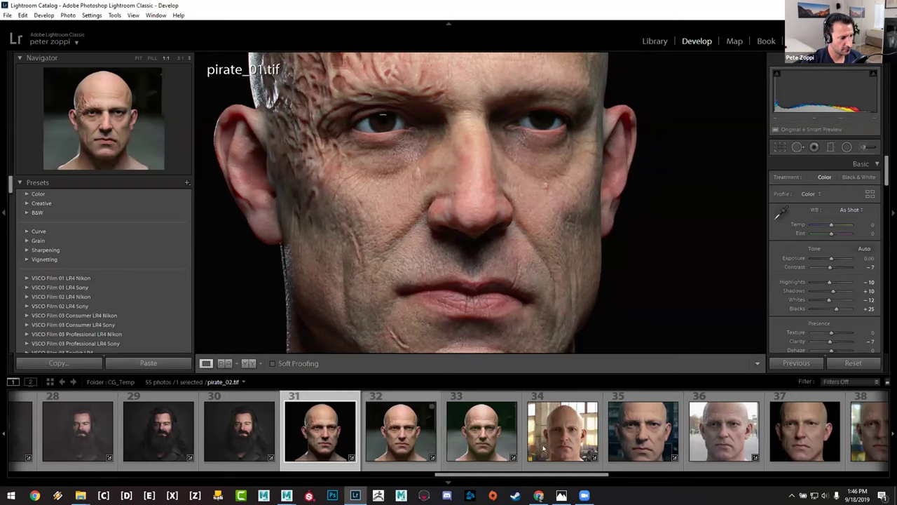
Step: Browse the CG_Temp renders, open blackbeard_01.tif at full size and examine the beard, eyes and forehead
scroll(658, 438, down, 5)
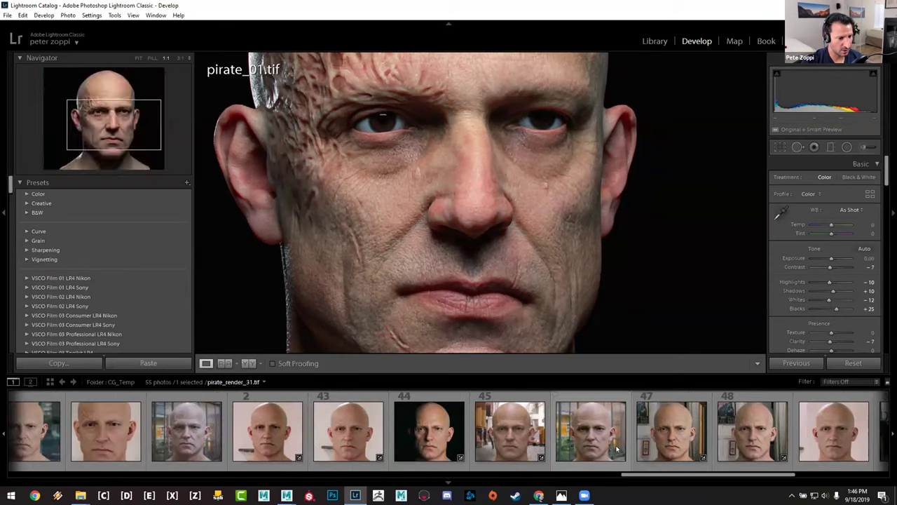
scroll(307, 431, up, 5)
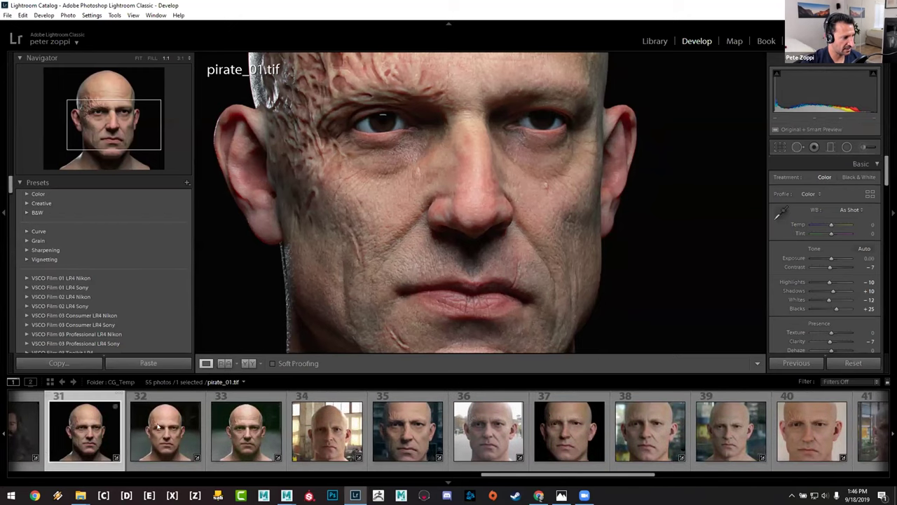
scroll(377, 456, up, 3)
click(152, 432)
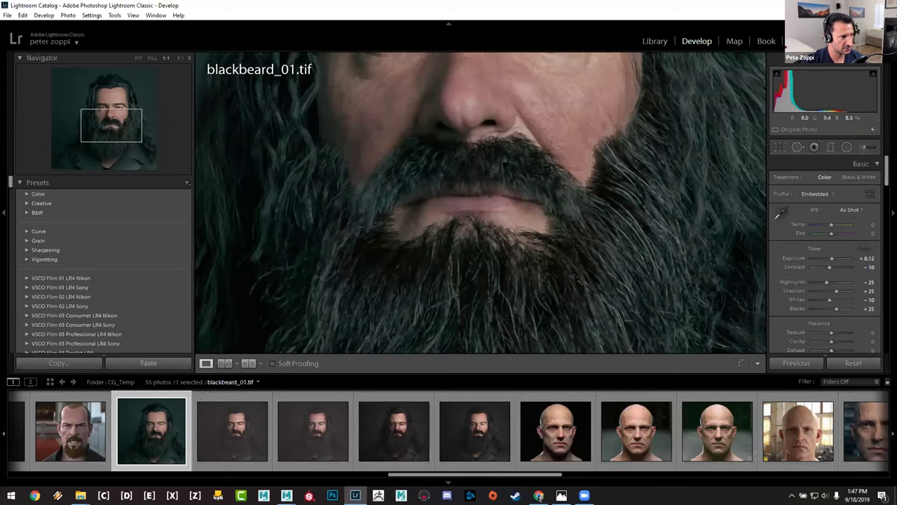
drag(516, 210, 532, 236)
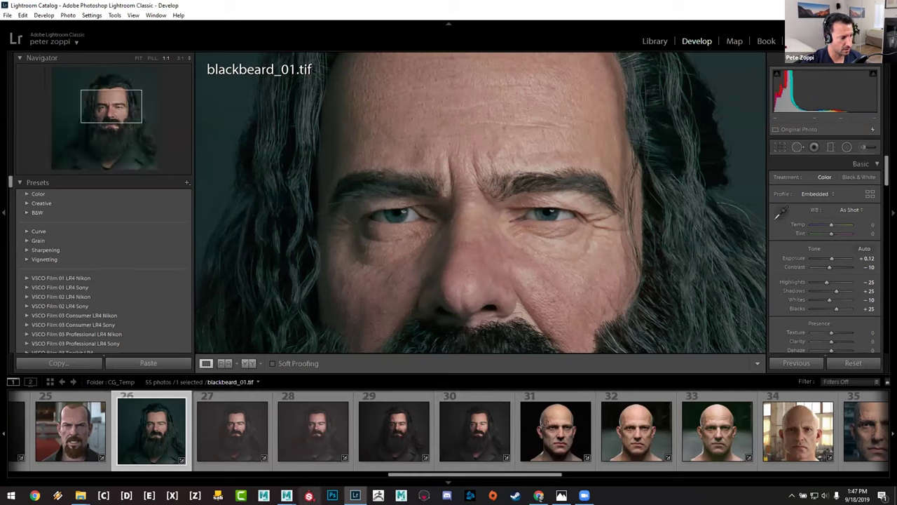
Step: Switch to Maya and add an Arnold skydome light to the cloth pattern scene
click(333, 449)
click(431, 15)
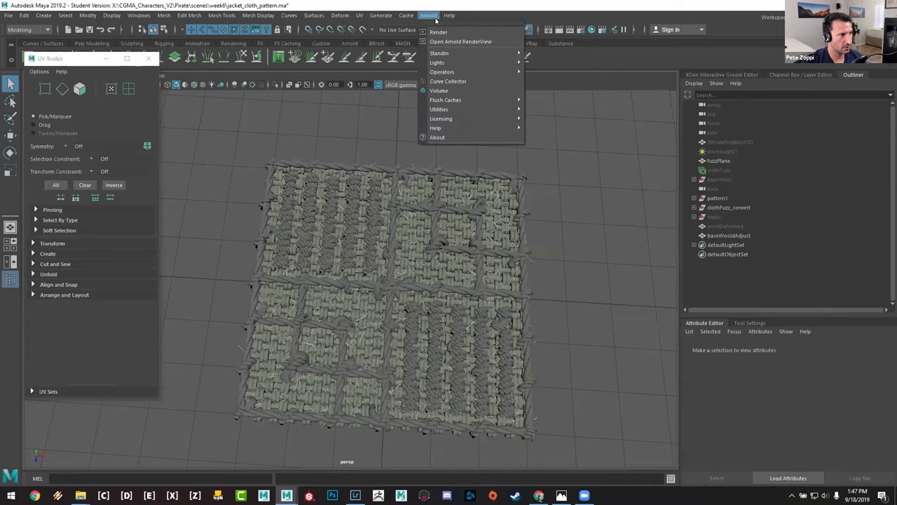
mouse_move(463, 62)
click(572, 83)
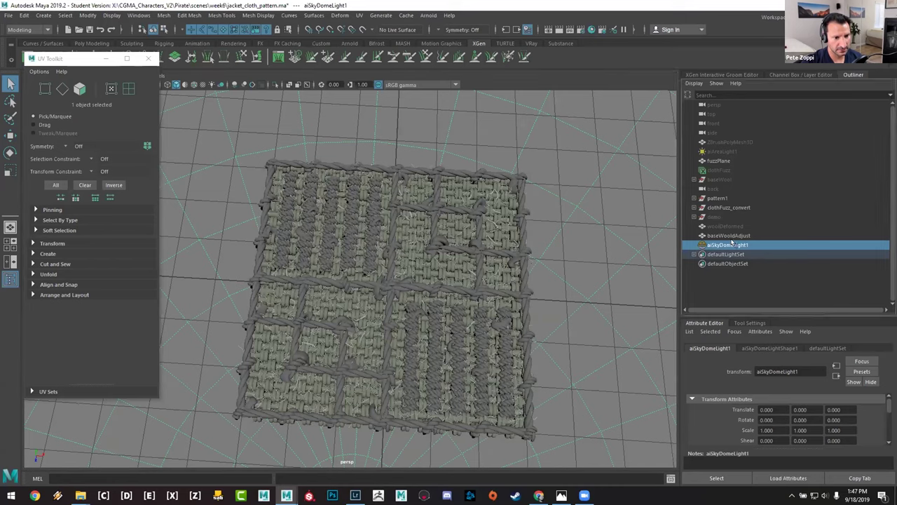
Step: Change the workspace layout and close the floating Outliner, keeping the skydome light's attributes in view
key(ctrl+a)
click(835, 16)
click(826, 138)
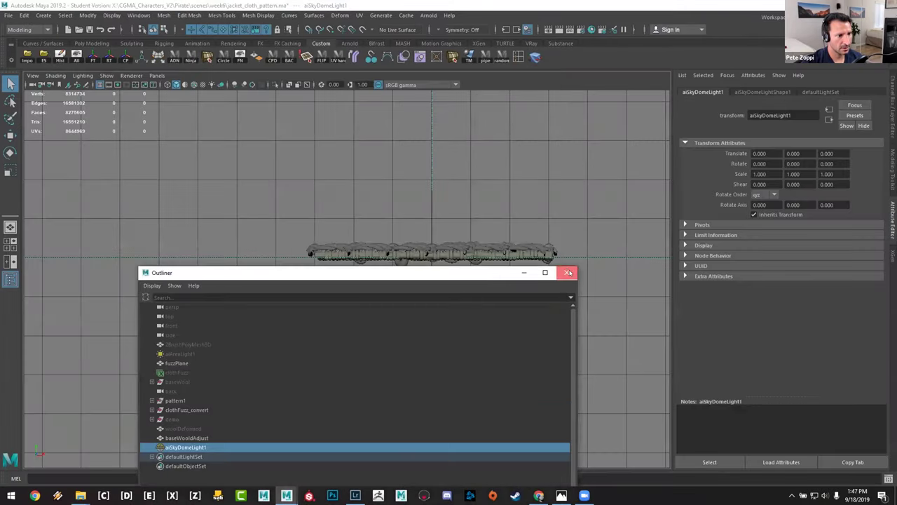
click(568, 273)
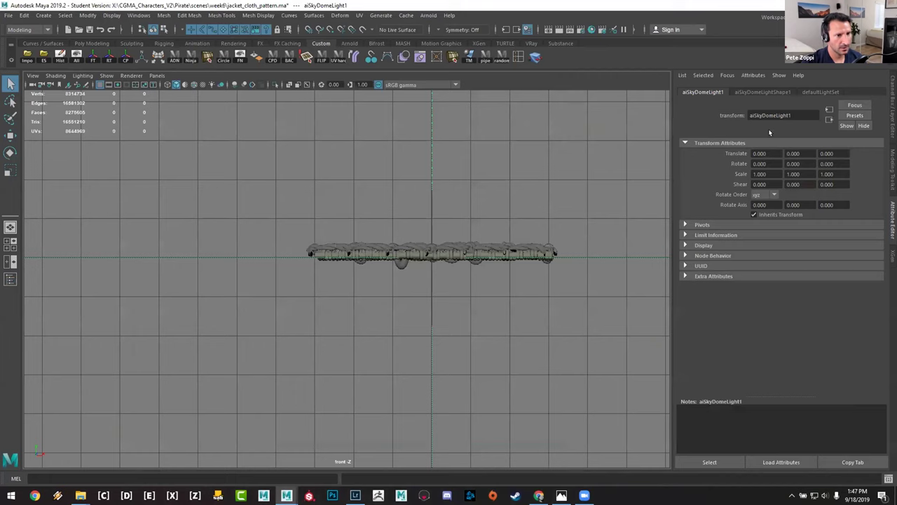
Step: Try the skydome light's intensity at 0.1 and 10, return it to 1 and darken the light colour
click(763, 92)
click(764, 199)
text(.1)
key(Return)
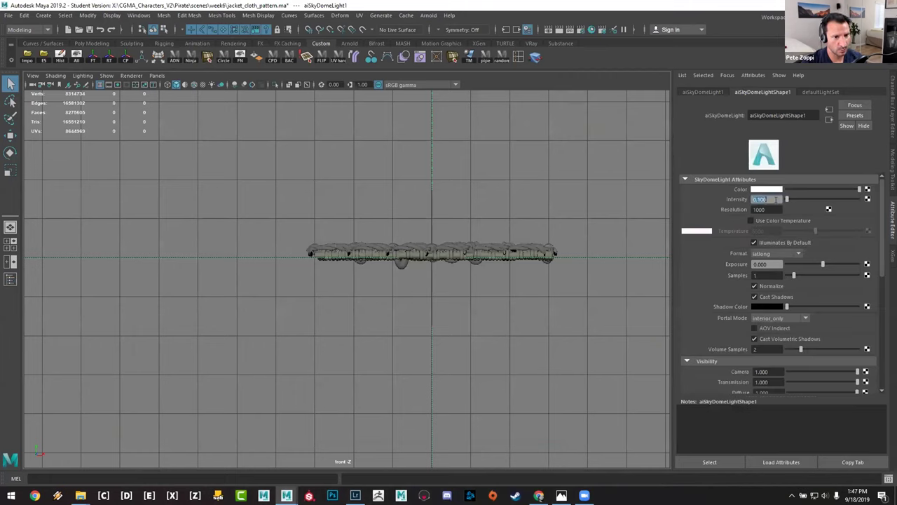
text(10.1)
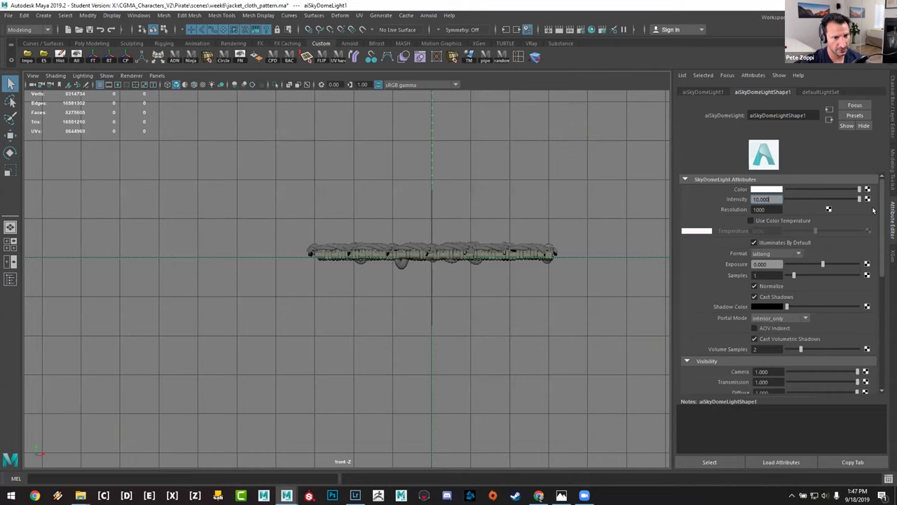
key(Return)
text(1)
key(Return)
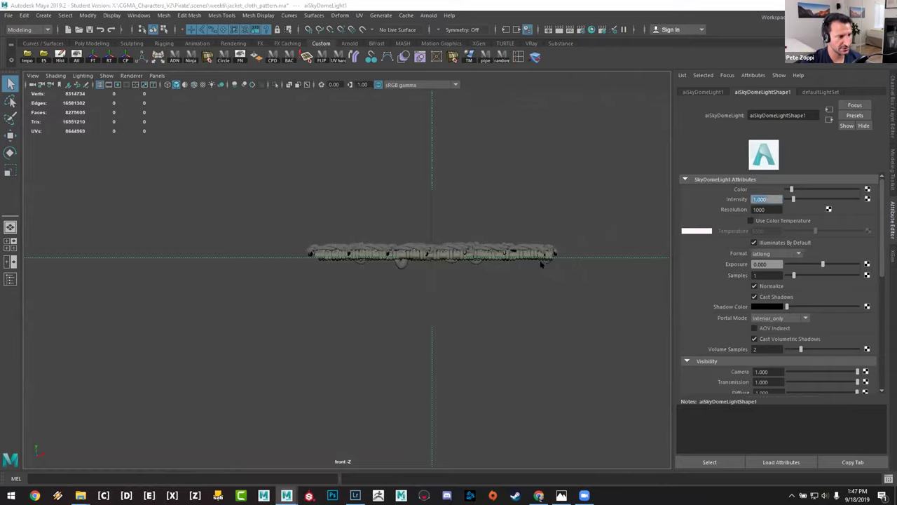
Step: Switch back to Lightroom and examine the eyes, nose and side hair in blackbeard_01.tif
key(alt+Tab)
drag(631, 180, 526, 183)
drag(329, 267, 360, 255)
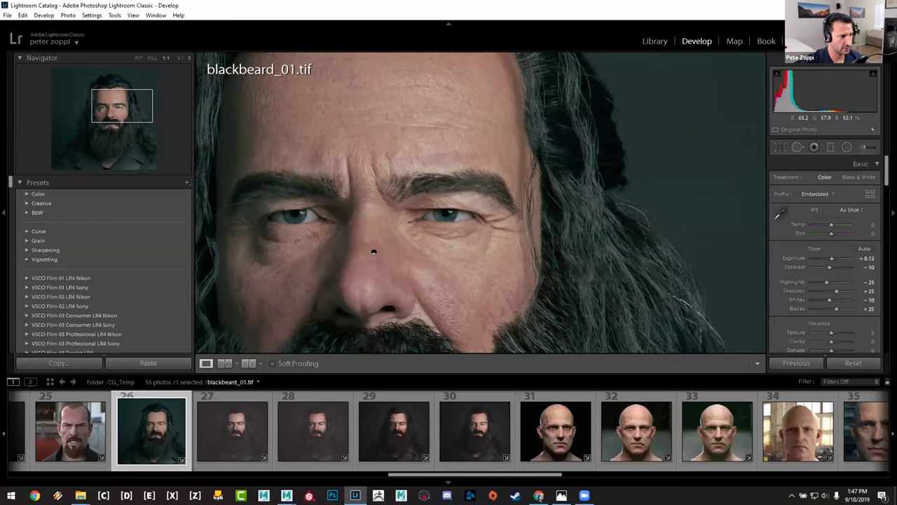
Step: Compare the skin in the close-up renders pirate_01.tif, pirate_render_22.tif and pirate_04.tif
click(555, 429)
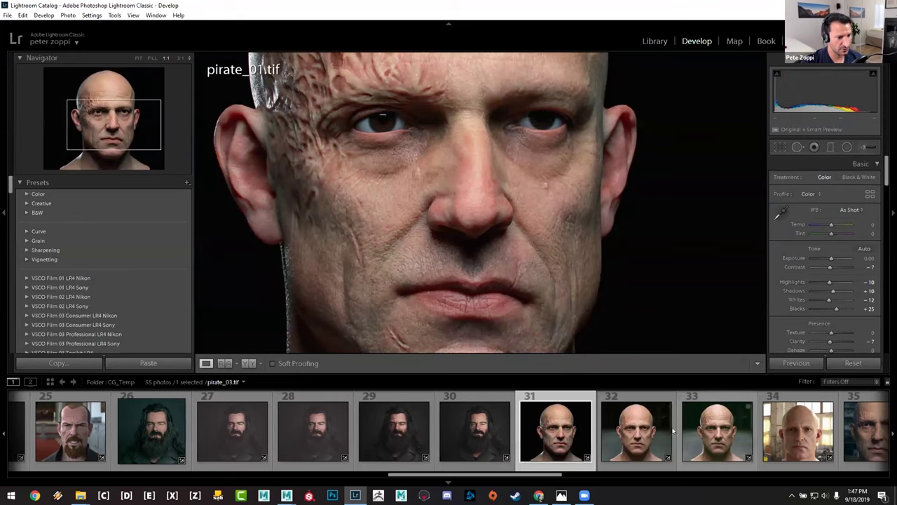
scroll(701, 429, down, 3)
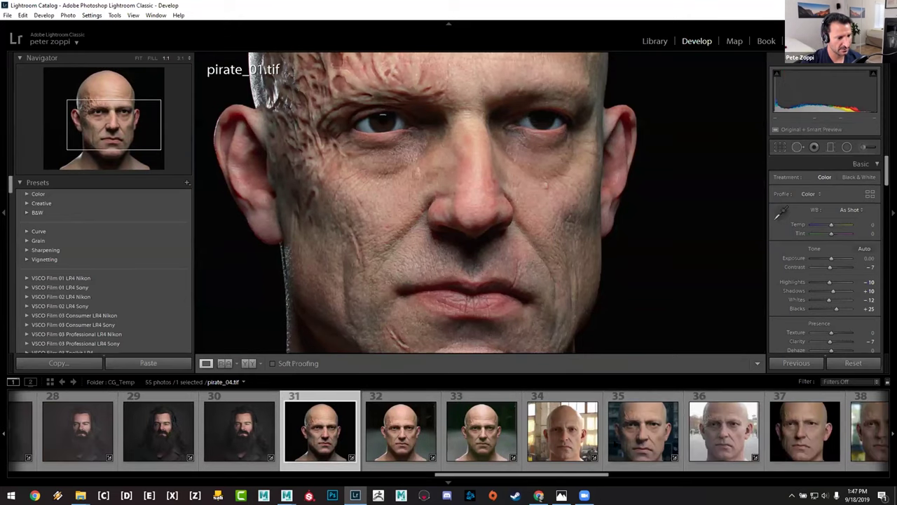
scroll(728, 440, down, 3)
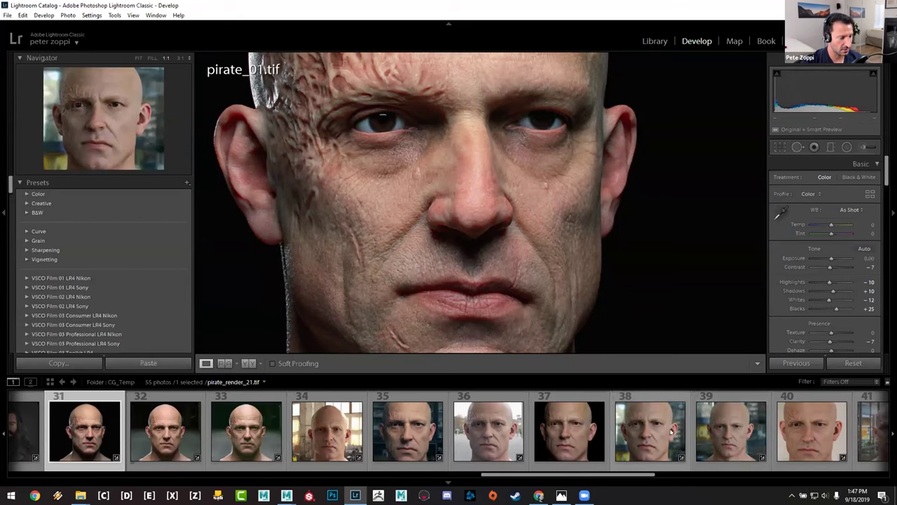
click(729, 431)
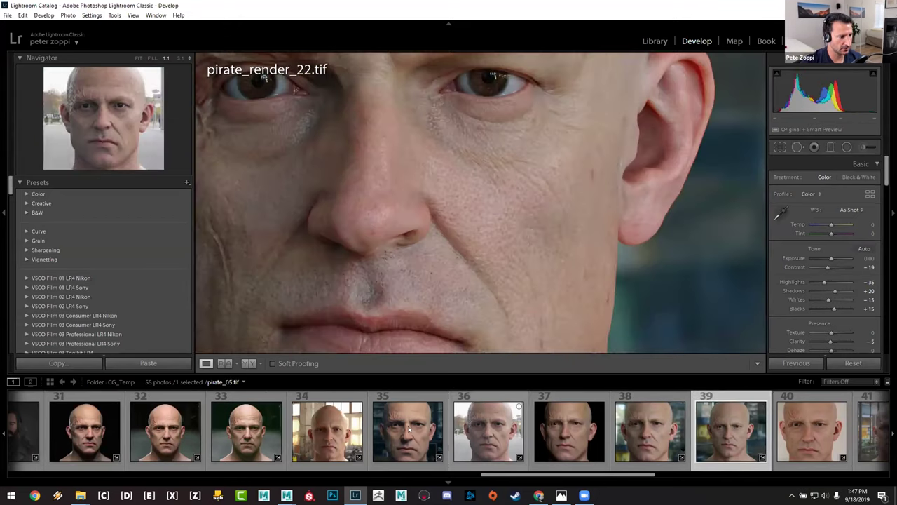
click(326, 431)
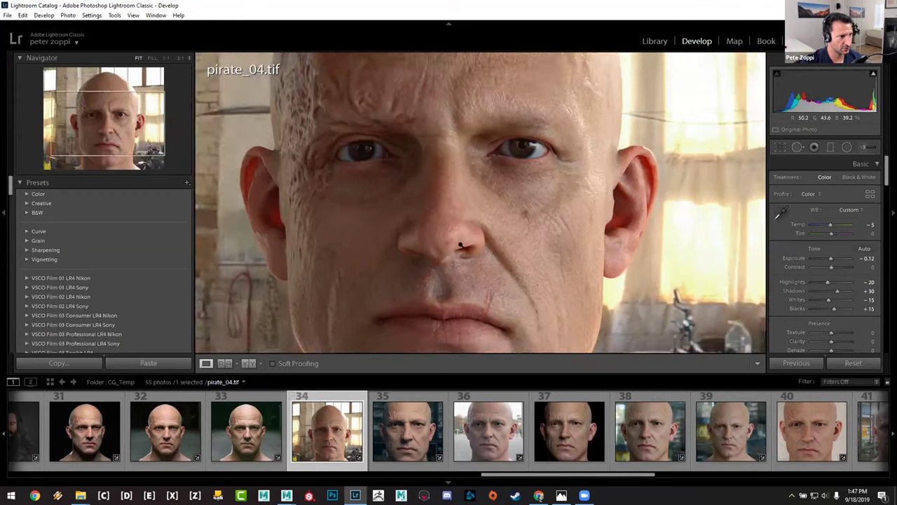
Step: Fit the whole head in view and compare the lighting across the successive renders from pirate_04.tif to pirate_render_22.tif
click(453, 295)
click(399, 449)
click(489, 434)
click(569, 434)
click(650, 435)
click(730, 435)
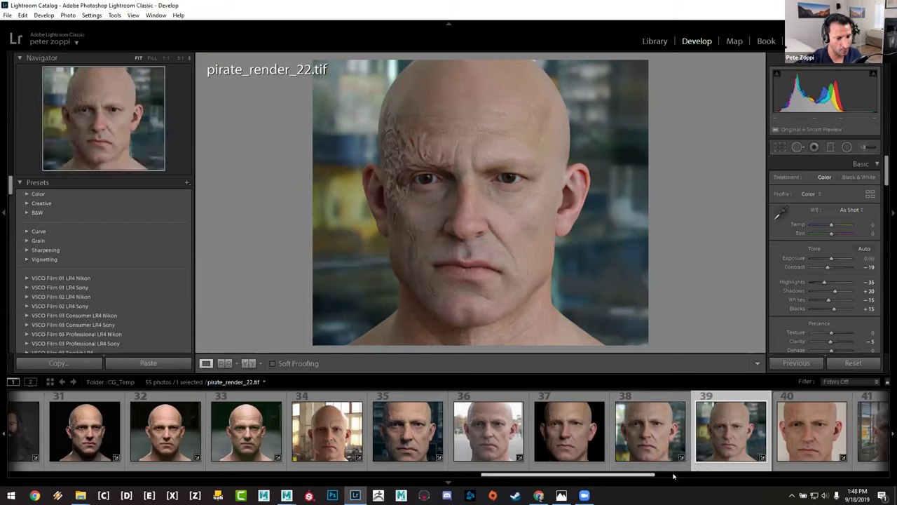
Step: Open the CGMA_Character_Casting folder, browse the portrait photos and view DSC_3328.NEF
click(263, 383)
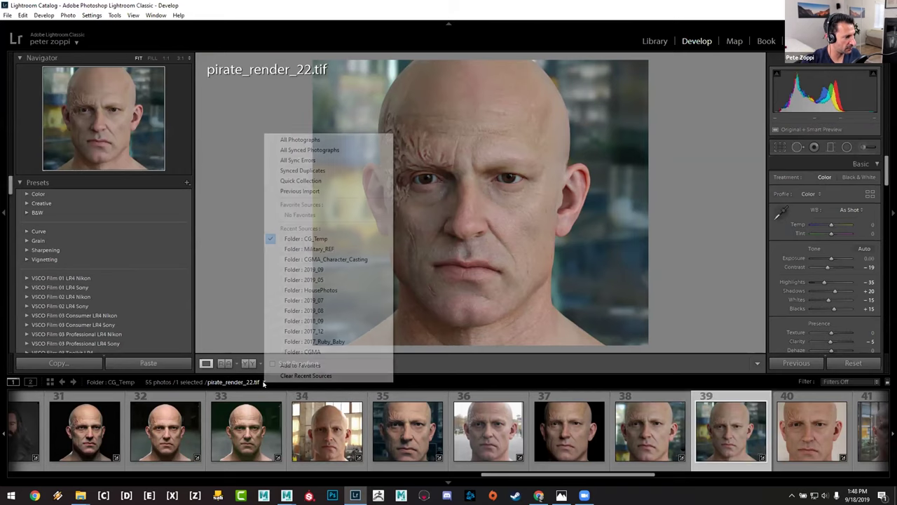
click(326, 259)
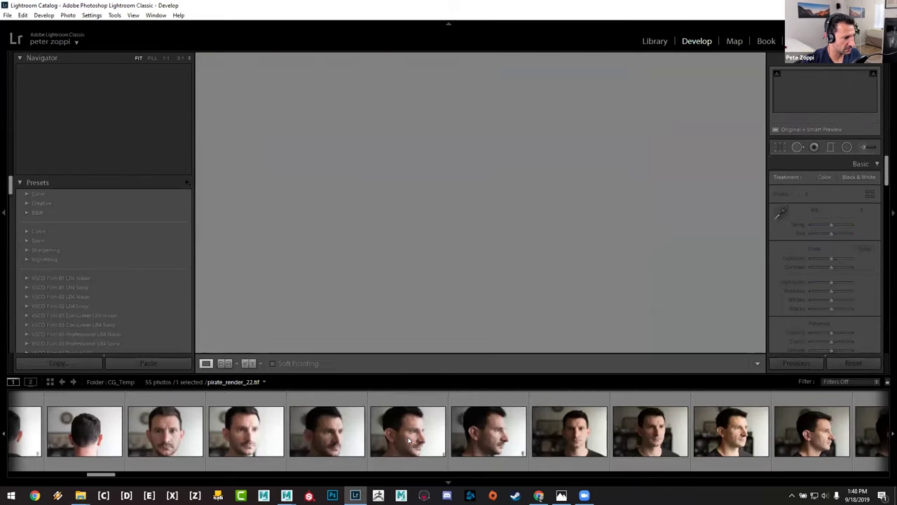
scroll(409, 441, down, 5)
scroll(408, 440, down, 6)
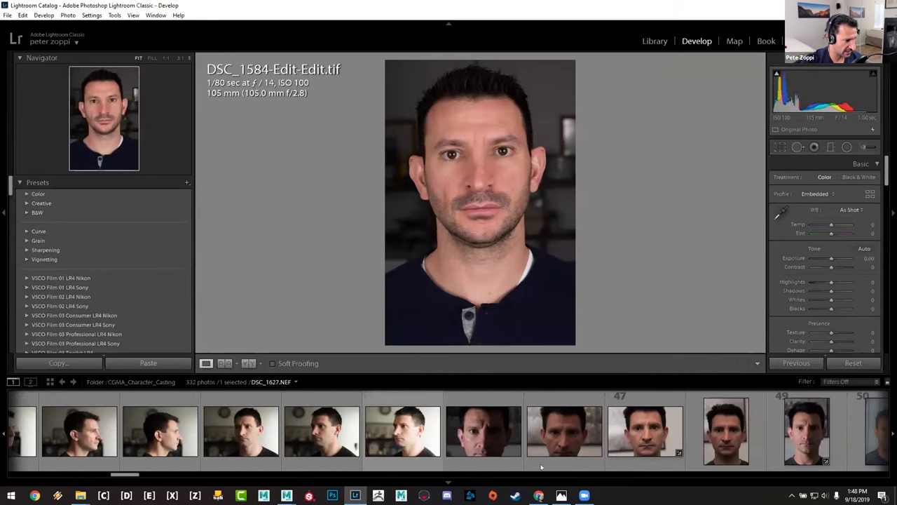
click(491, 431)
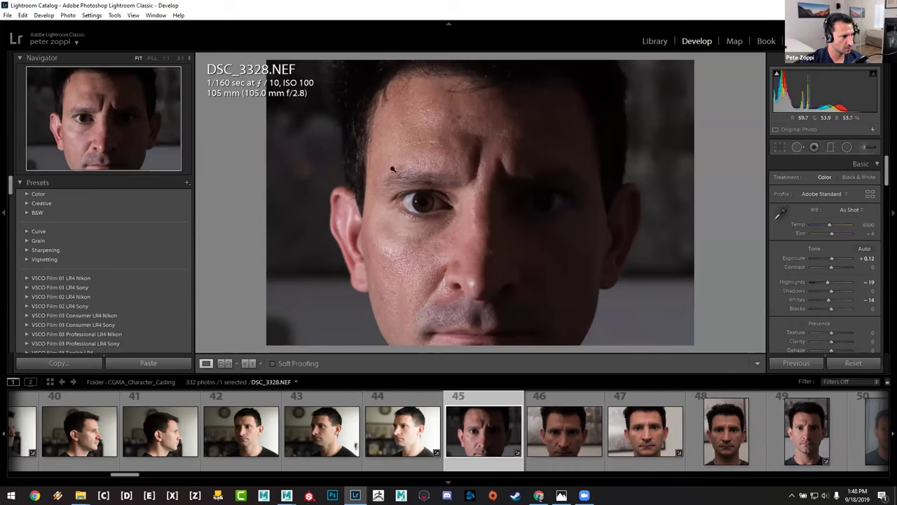
Step: Examine the cheek's pores and specular highlights at full size in DSC_3328.NEF
click(414, 272)
drag(469, 276, 455, 193)
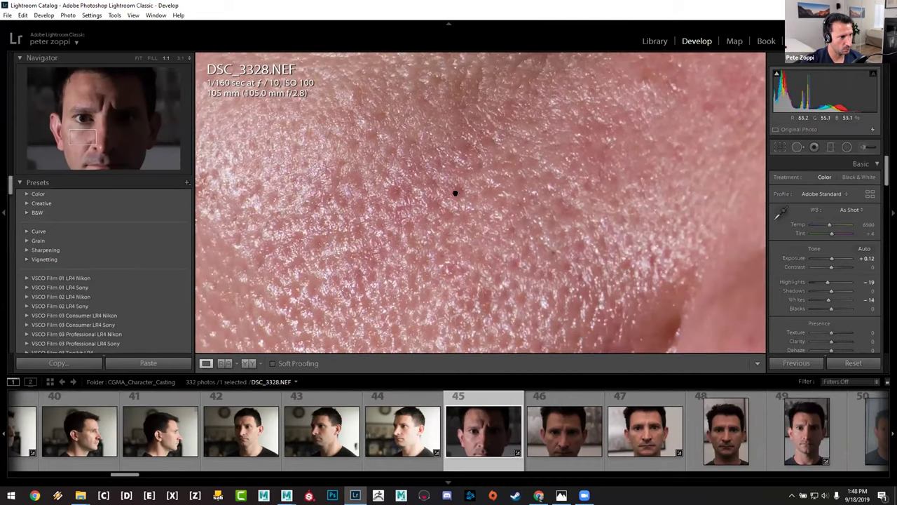
scroll(474, 185, down, 3)
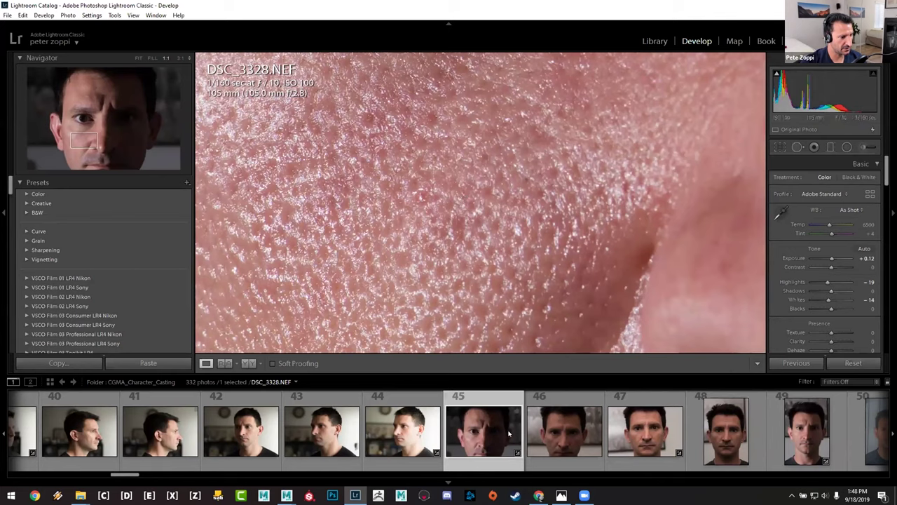
Step: View DSC_3332.NEF, inspect the cheek skin at full size and return to the whole portrait
click(645, 431)
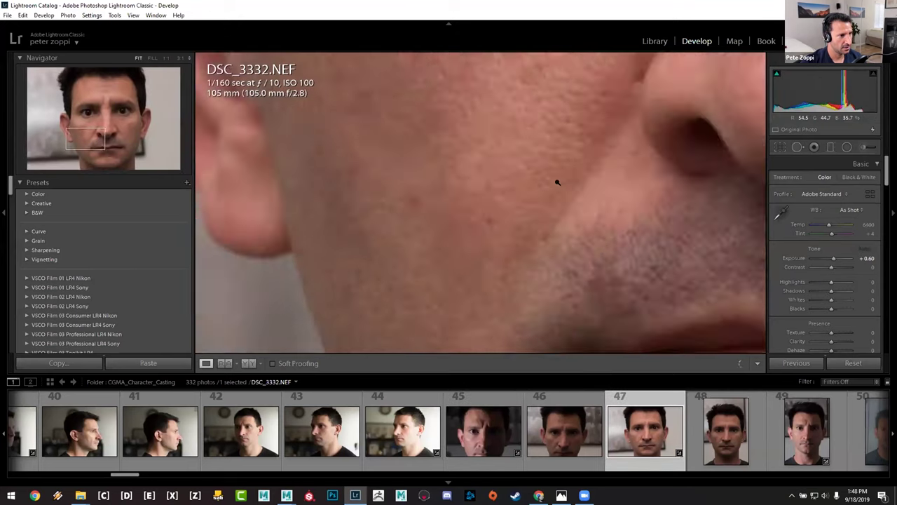
click(557, 183)
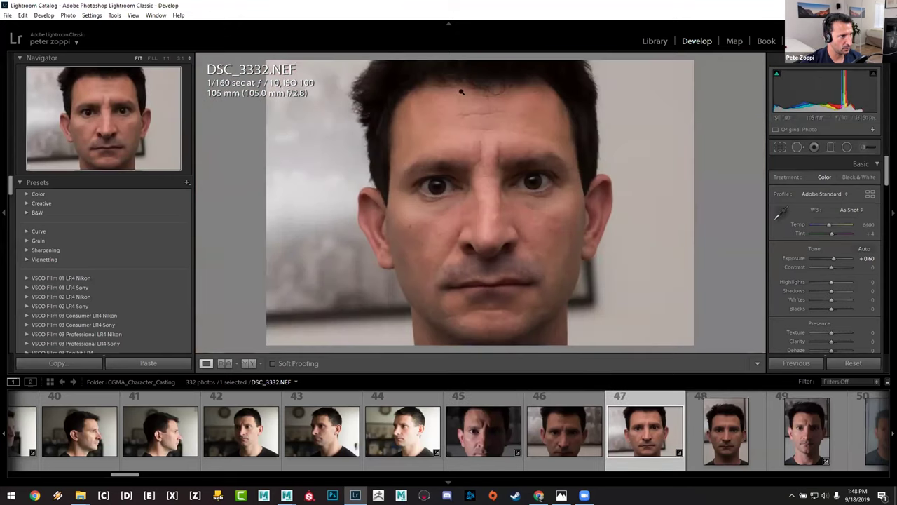
click(430, 246)
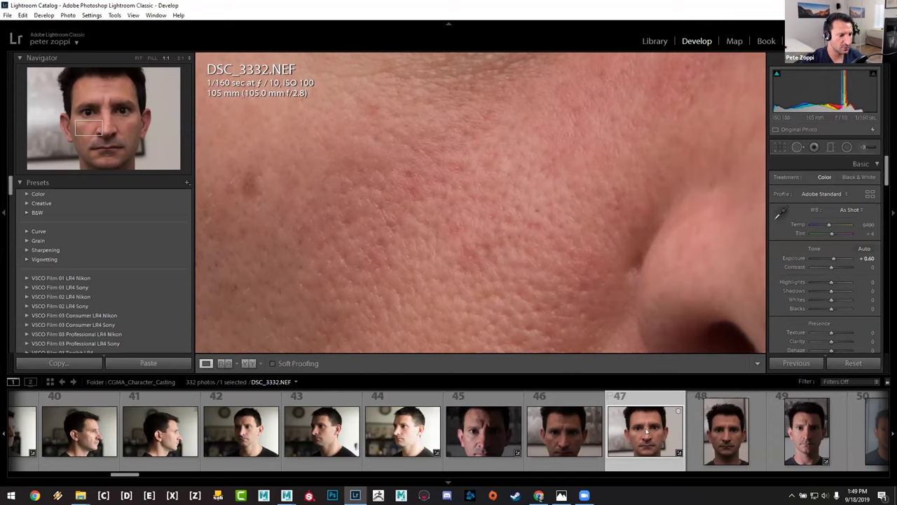
click(589, 213)
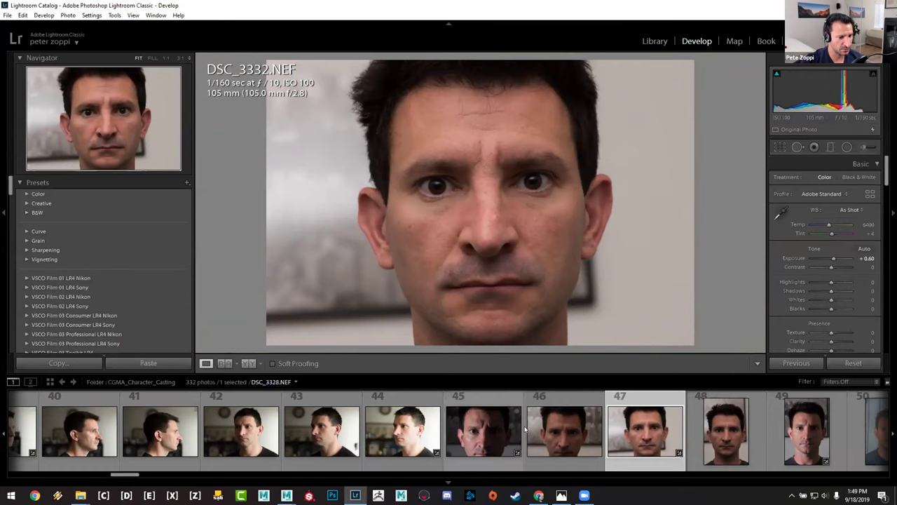
Step: View DSC_3334.NEF and examine the skin highlights on the cheek and beside the nose at full size
click(795, 429)
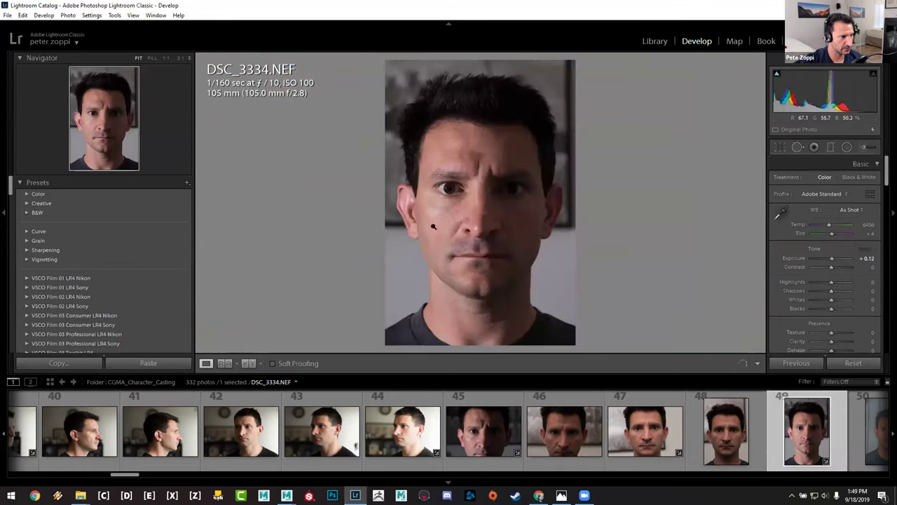
drag(436, 210, 518, 260)
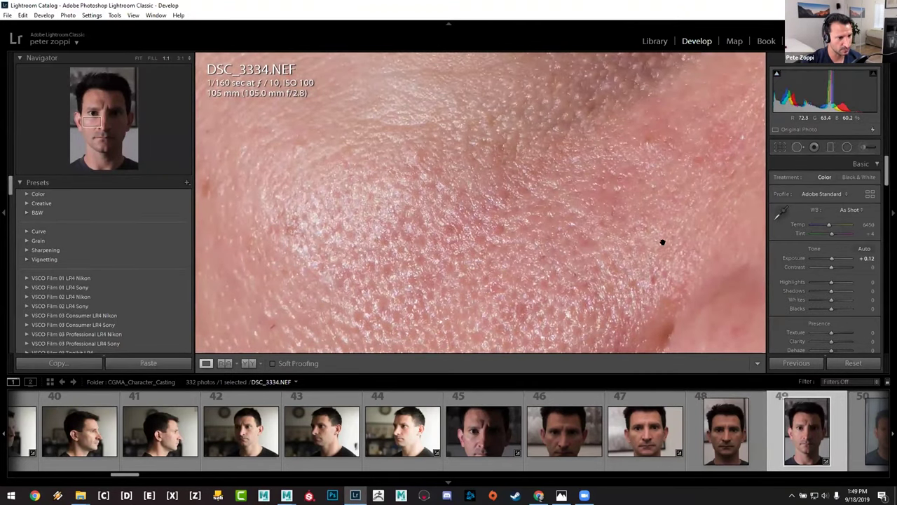
drag(507, 185, 363, 118)
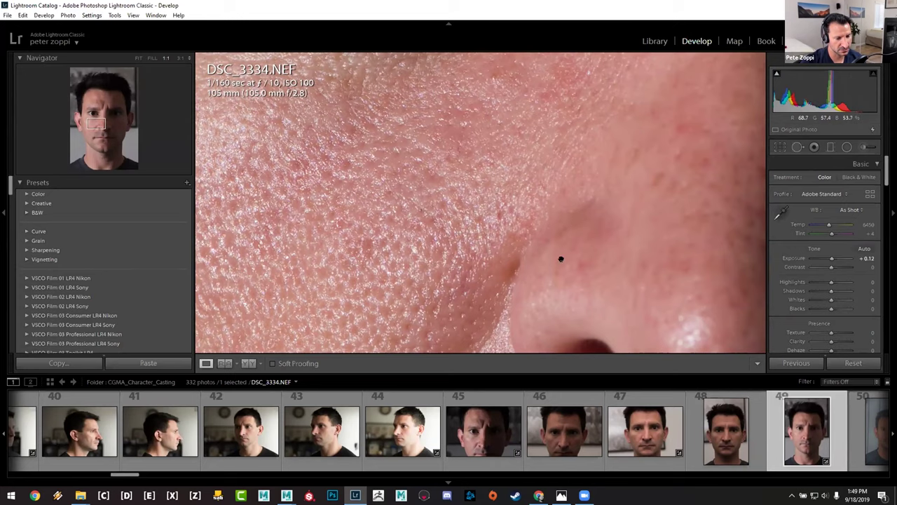
Step: Return to the CG_Temp folder, browse through its renders and open render_38.tif
click(295, 382)
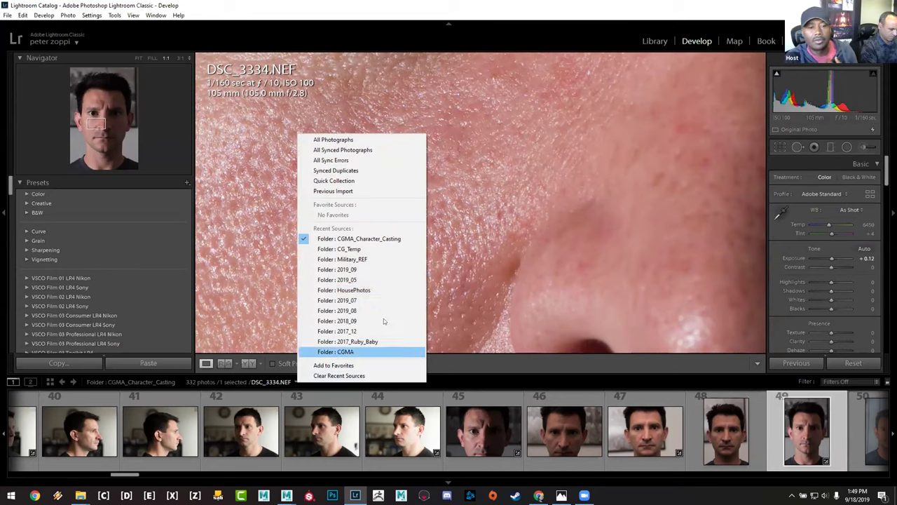
click(390, 245)
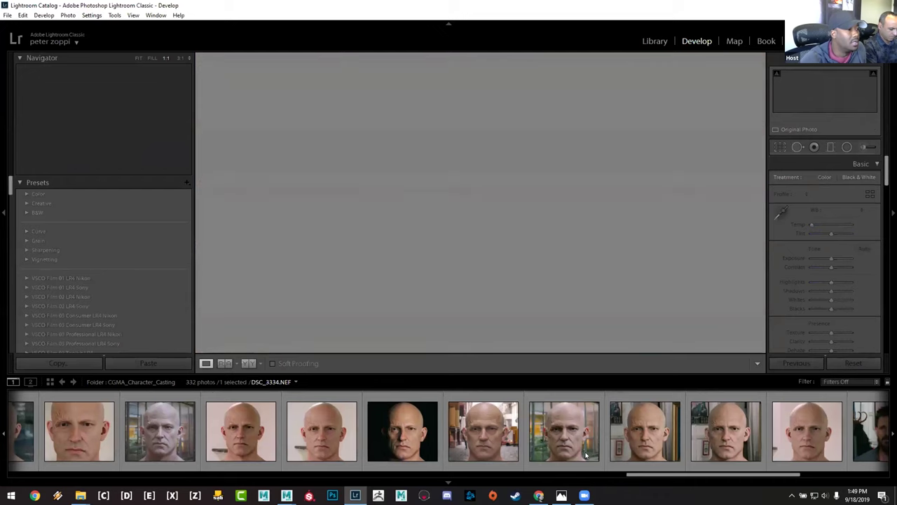
scroll(771, 439, down, 5)
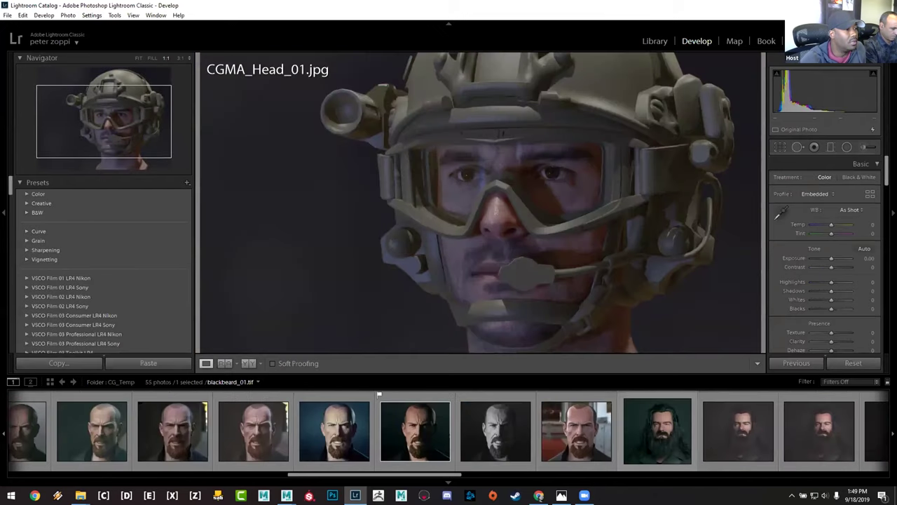
click(745, 436)
scroll(743, 436, down, 10)
click(685, 438)
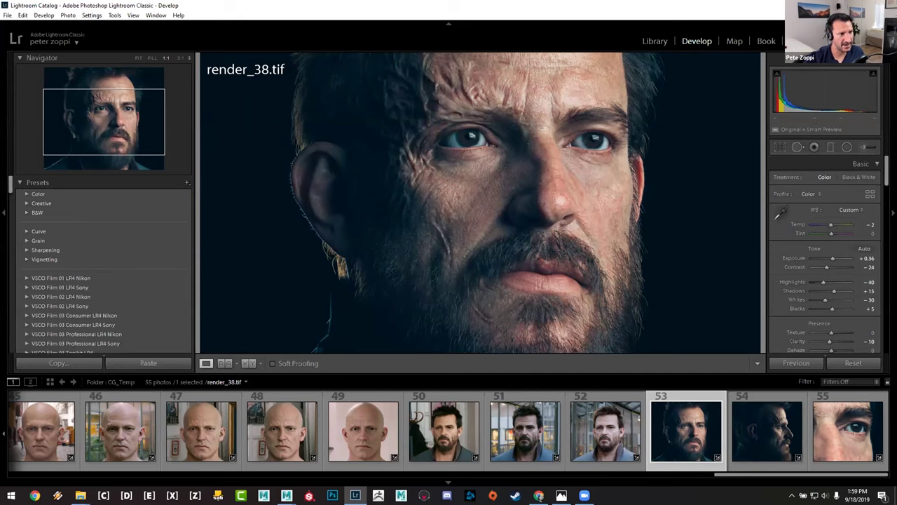
Step: Examine the forehead, eyes and beard in render_38.tif up close and fit the whole image in view
click(545, 161)
click(515, 159)
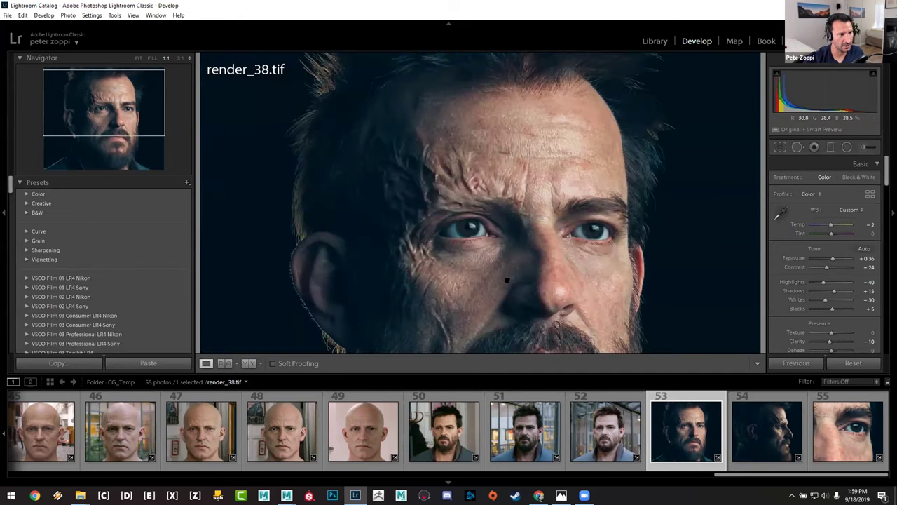
scroll(507, 280, down, 3)
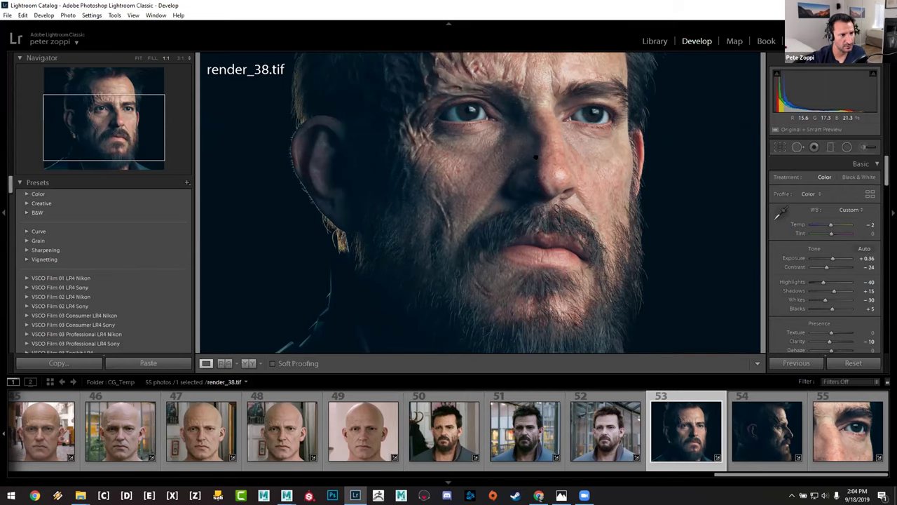
click(434, 115)
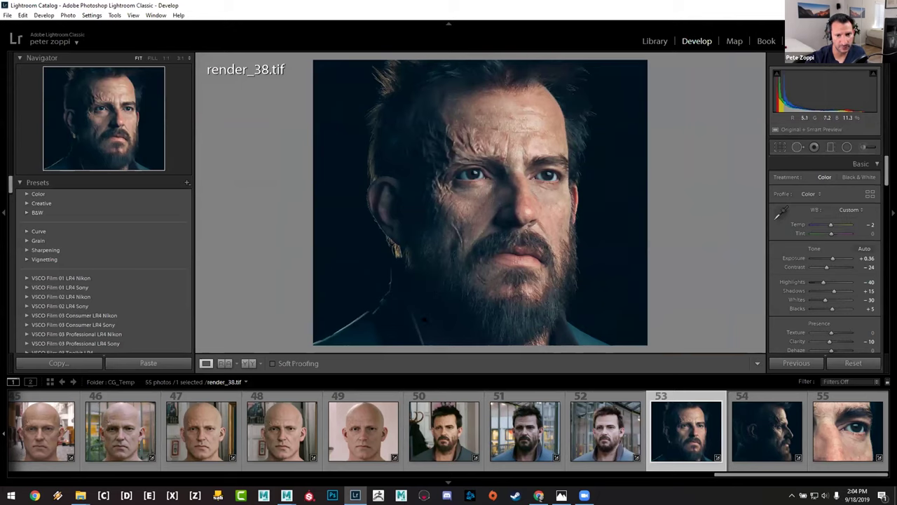